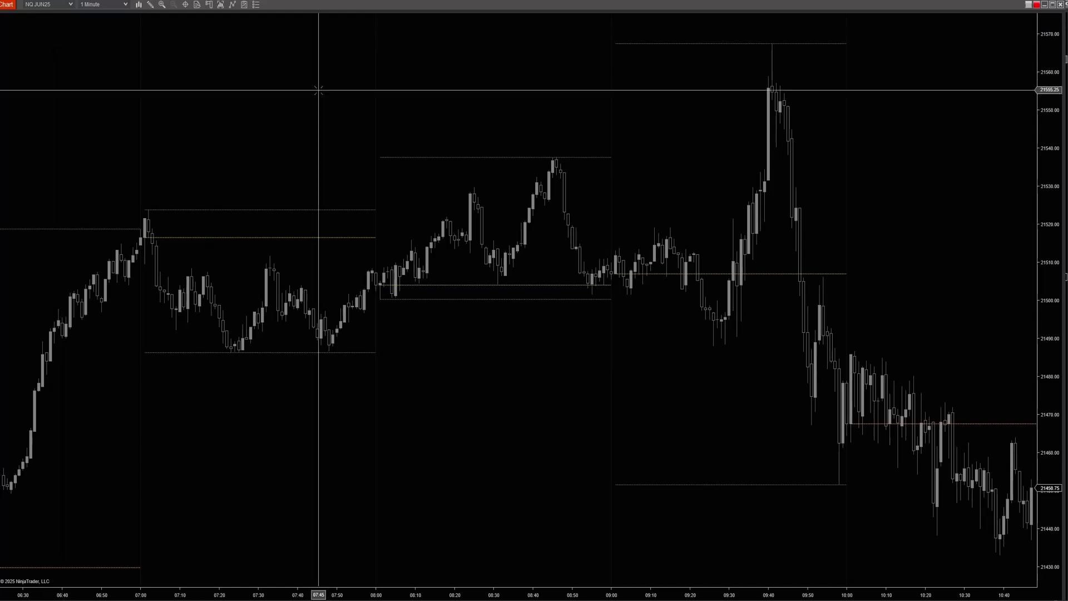
# - Widen the NQ 1-minute chart's price scale through Data Series settings, then switch to NQ Stats
pyautogui.scroll(-10, 875, 176)
pyautogui.rightClick(735, 247)
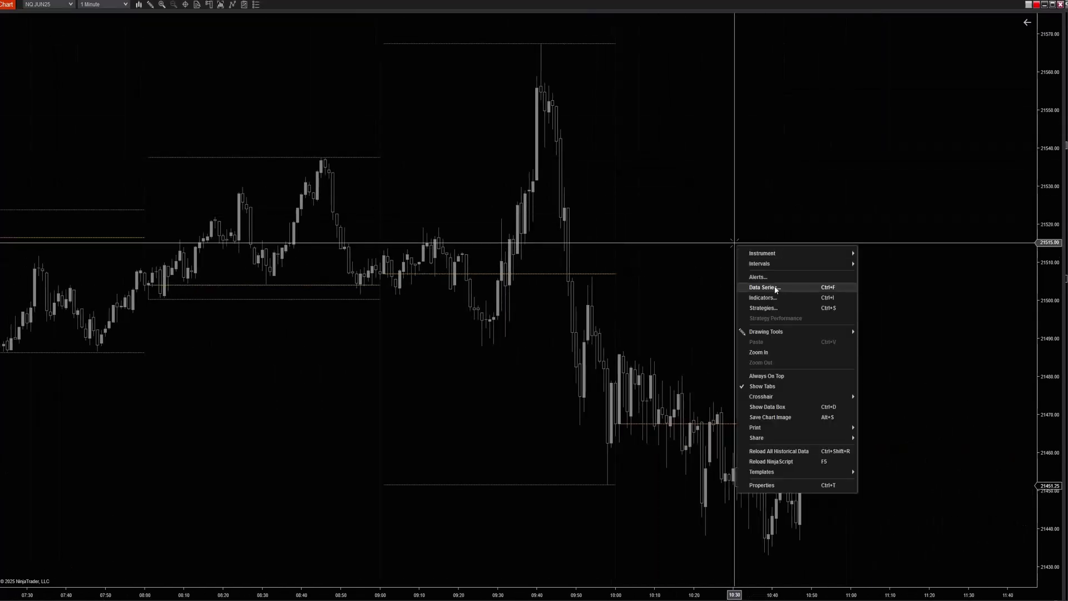
pyautogui.click(758, 288)
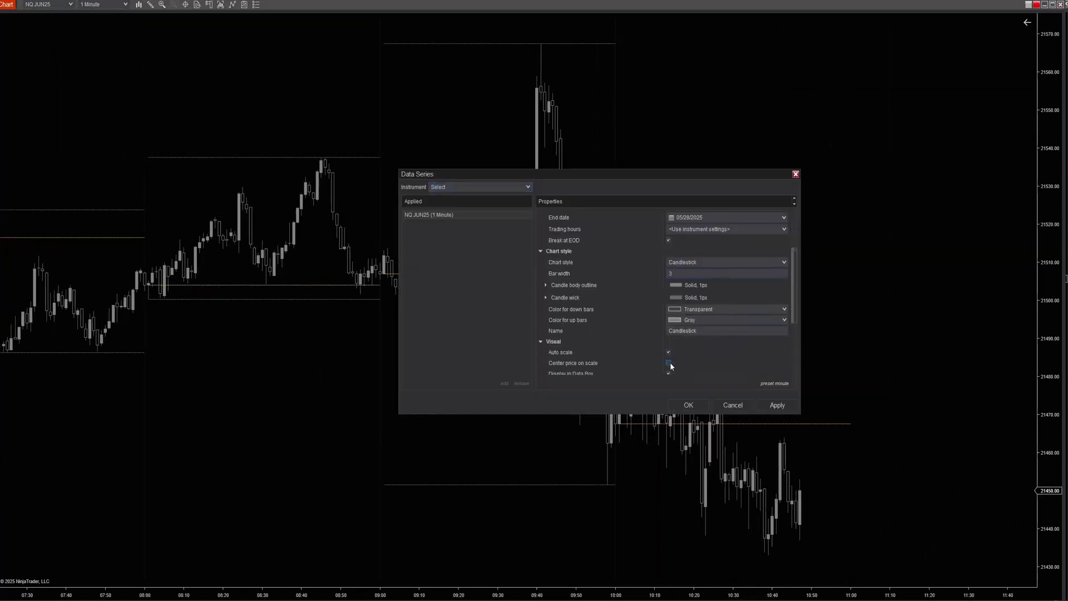
pyautogui.click(689, 405)
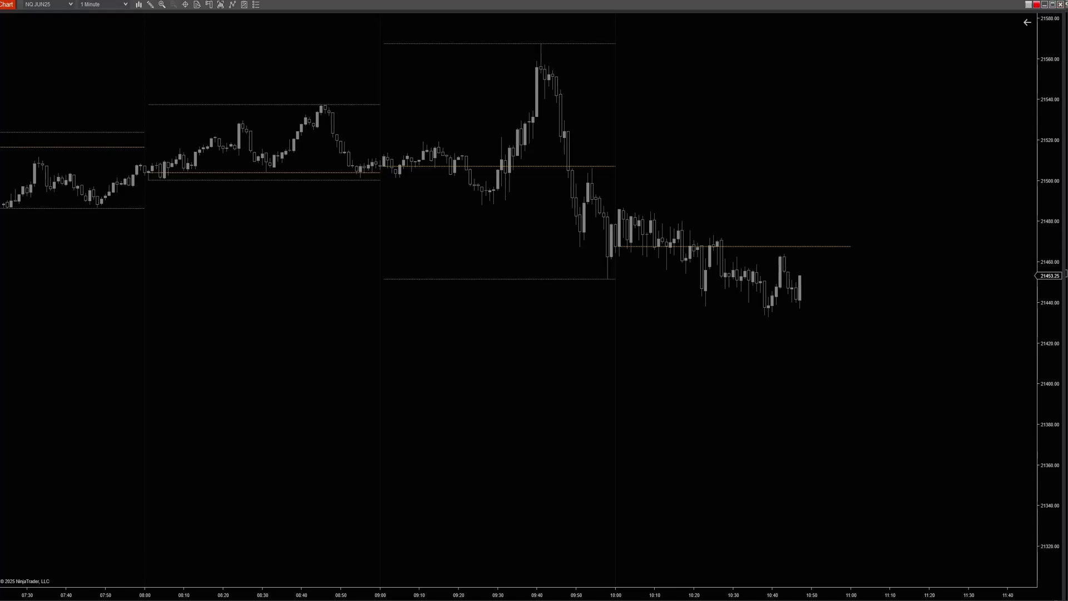
pyautogui.hotkey('alt', 'Tab')
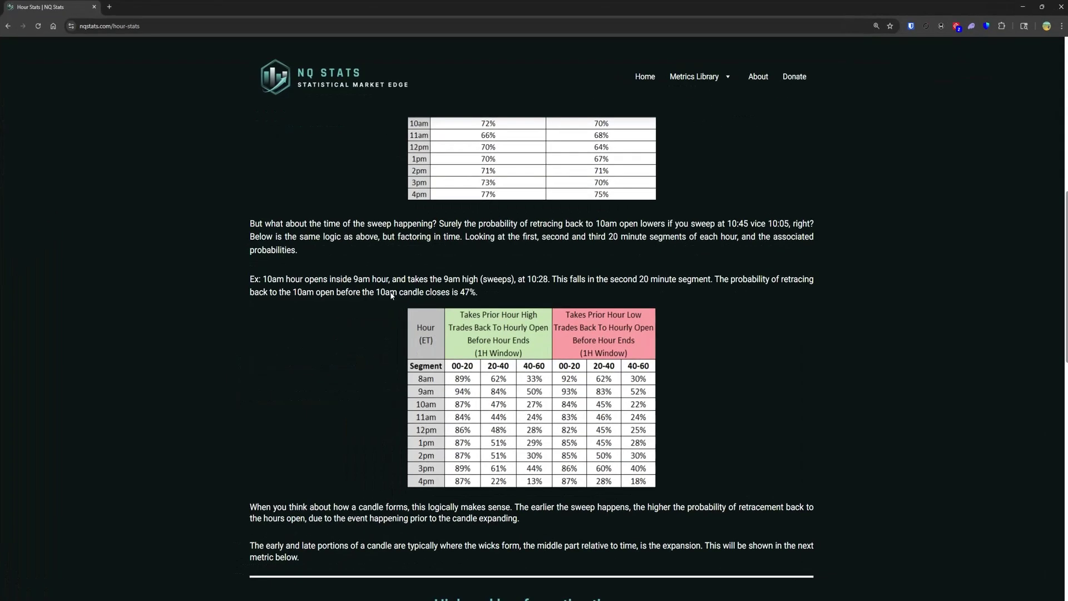
# - Browse the Metrics Library list and the high/low formation-time tables, then minimize the browser
pyautogui.scroll(15, 395, 287)
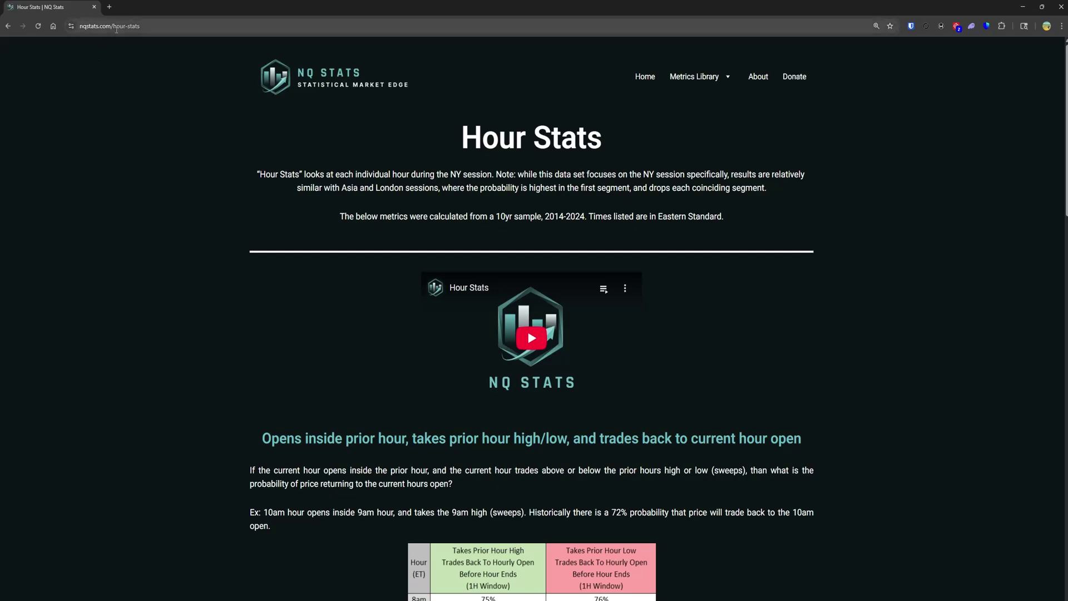
pyautogui.click(718, 82)
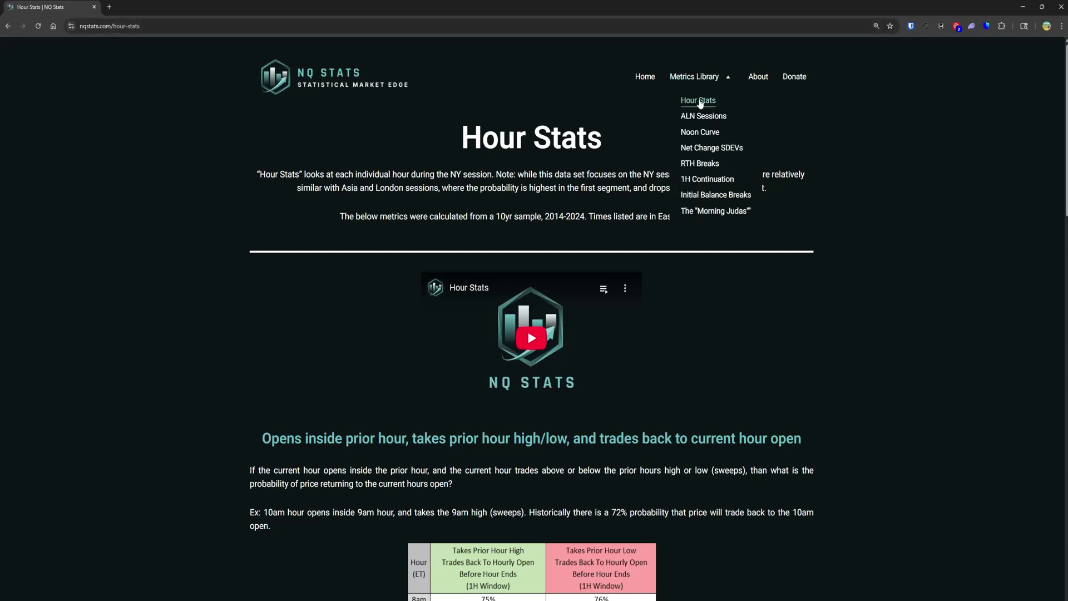
pyautogui.scroll(-5, 776, 341)
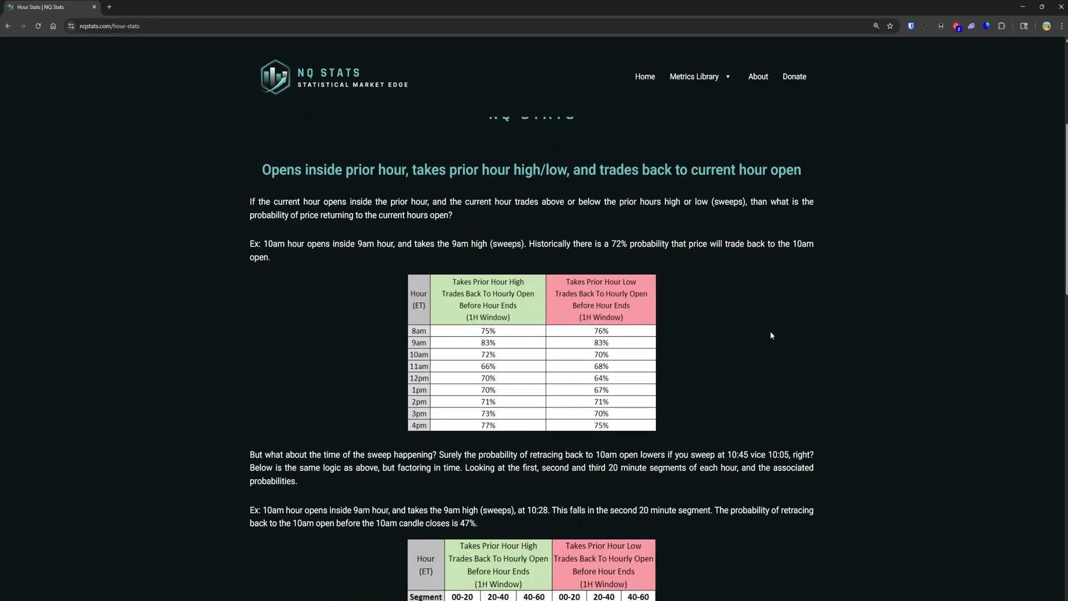
pyautogui.scroll(-4, 773, 333)
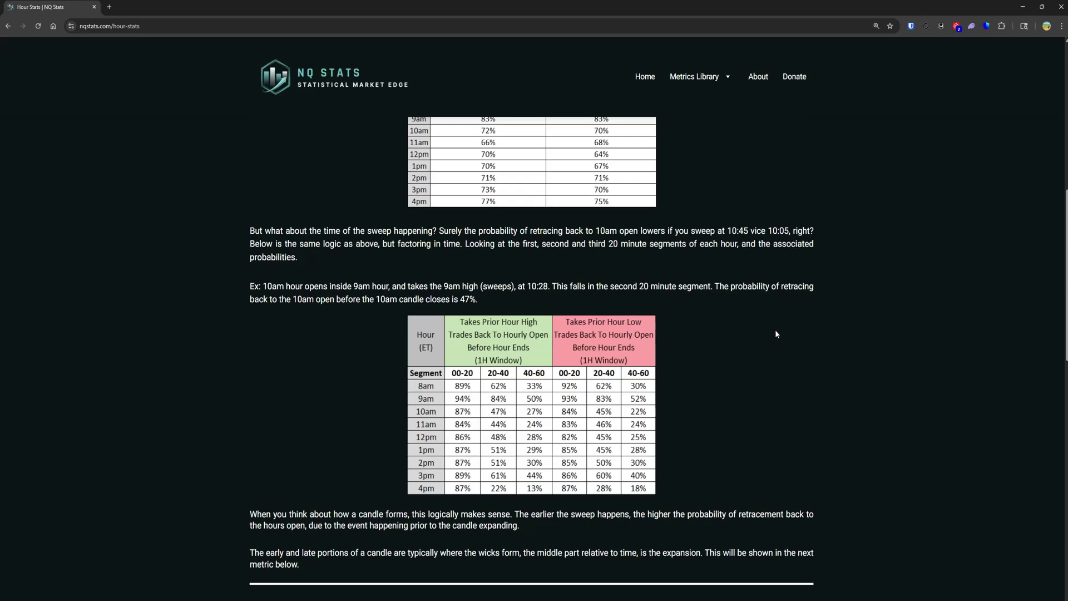
pyautogui.scroll(-8, 776, 333)
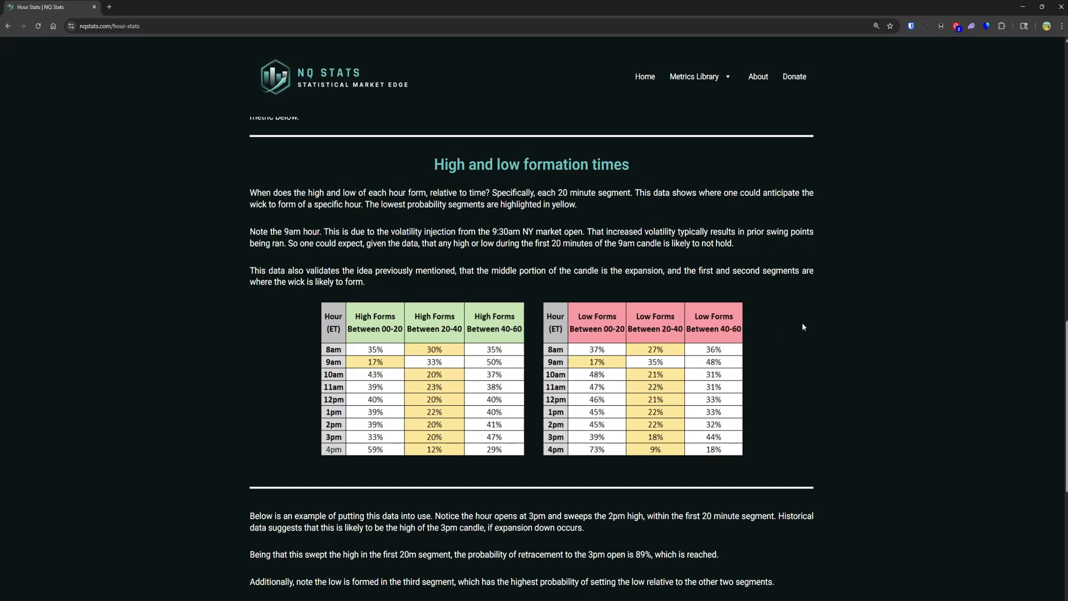
pyautogui.click(1022, 8)
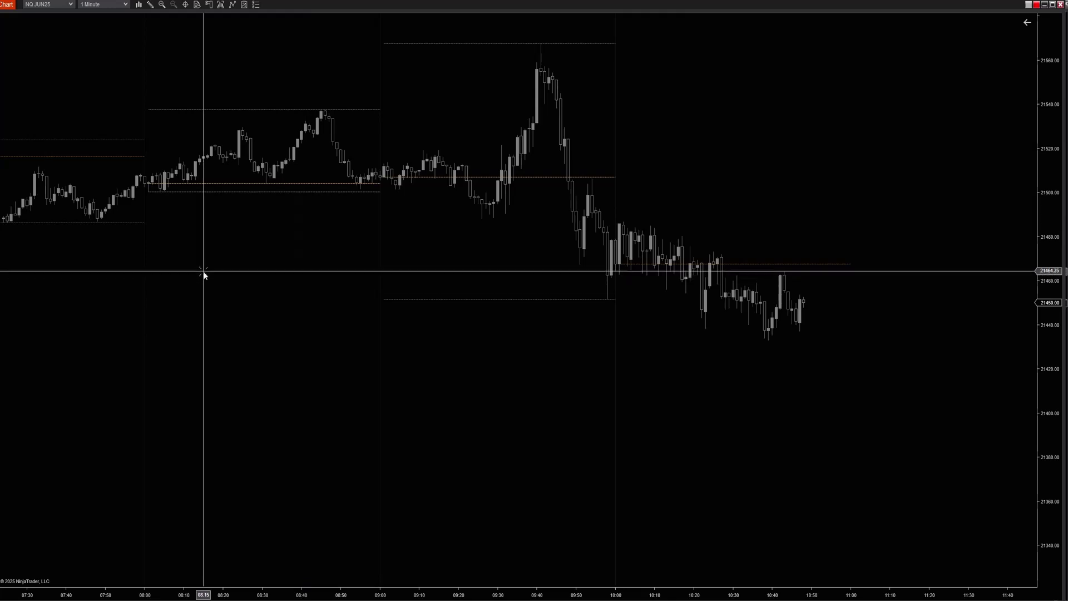
# - Pan back to the 05:40–09:50 bars, select a line drawing tool, and return to NQ Stats
pyautogui.moveTo(195, 269); pyautogui.dragTo(422, 265)
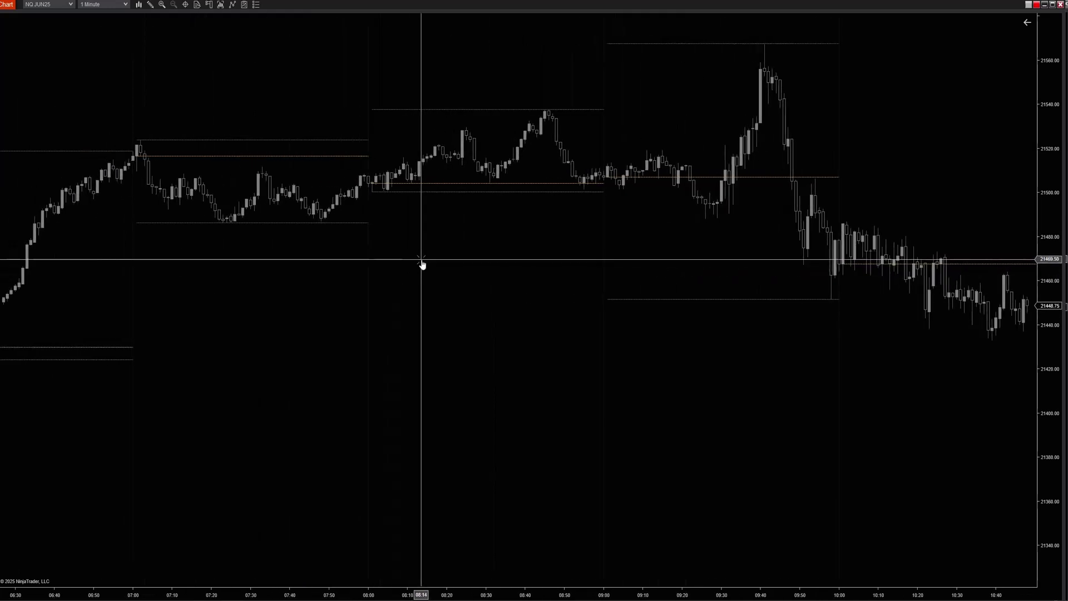
pyautogui.moveTo(211, 267); pyautogui.dragTo(432, 339)
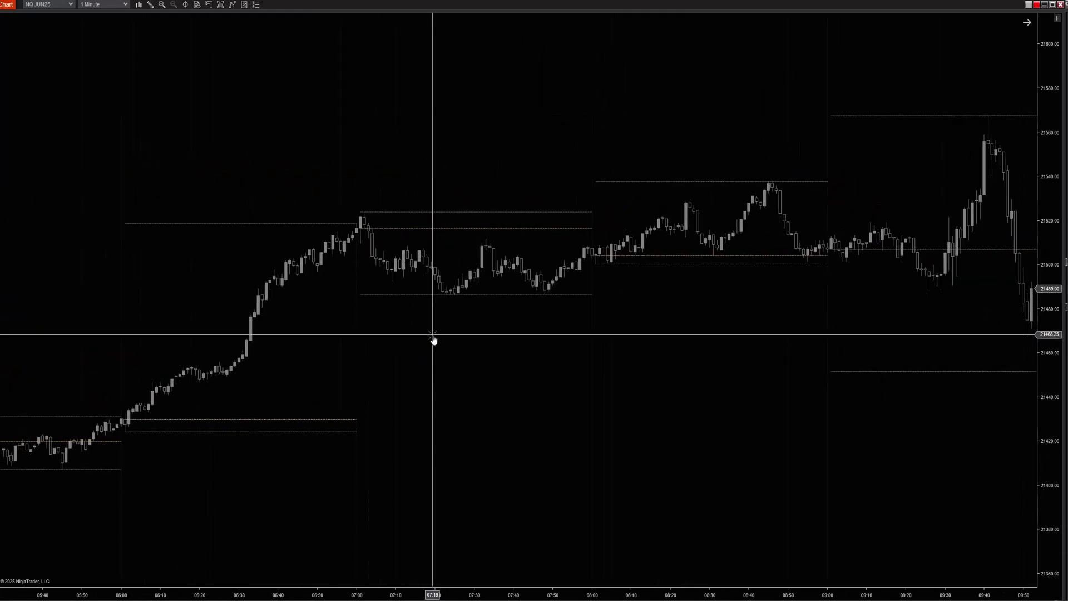
pyautogui.click(150, 5)
pyautogui.click(169, 48)
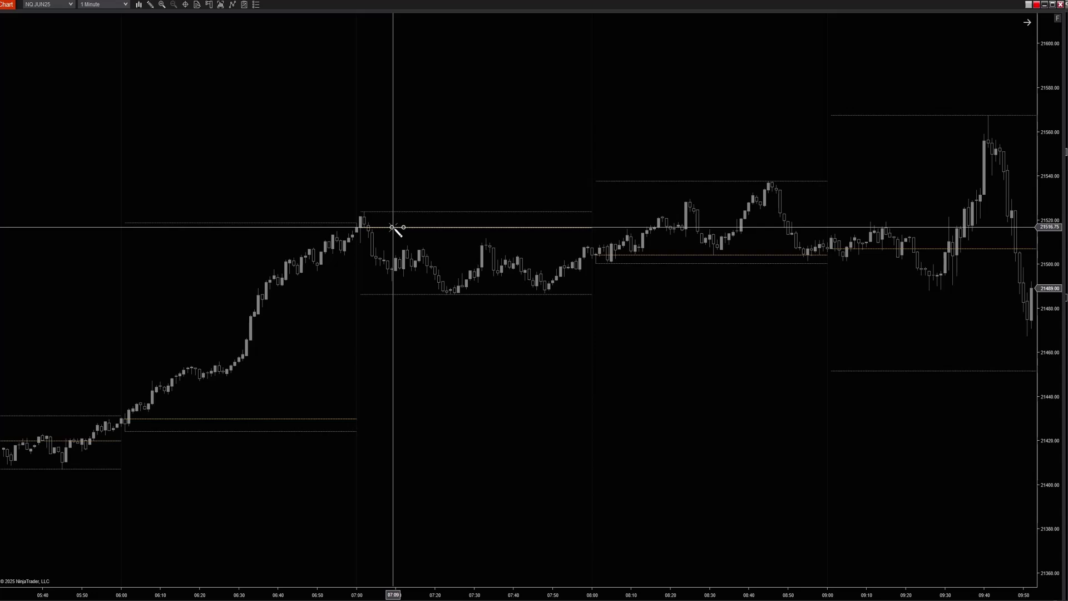
pyautogui.hotkey('alt', 'Tab')
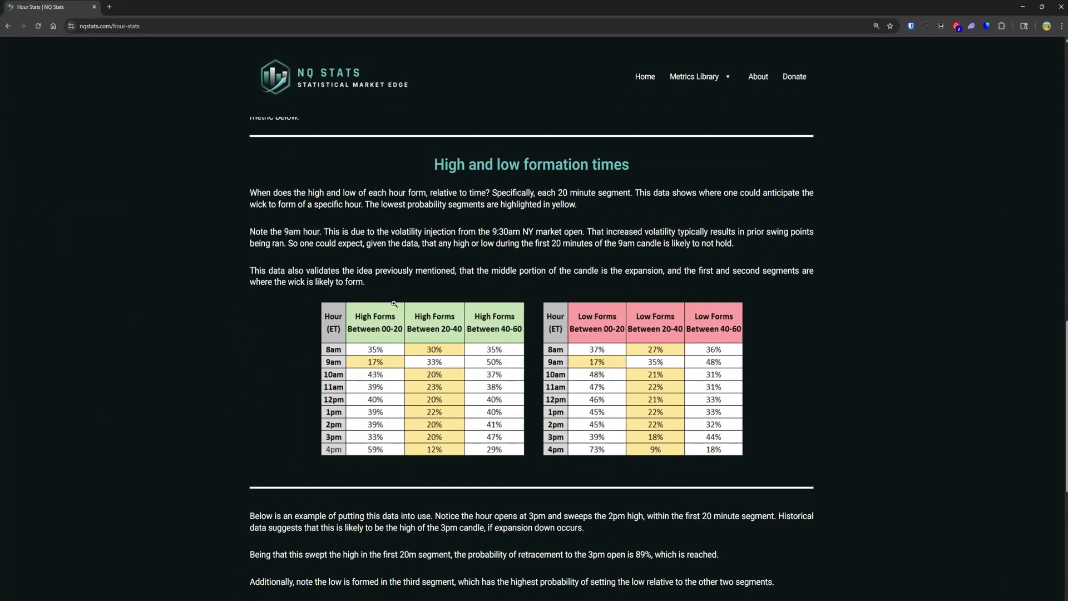
# - Look over the 3pm example chart and 20-minute retracement table, then minimize the browser
pyautogui.scroll(-8, 361, 438)
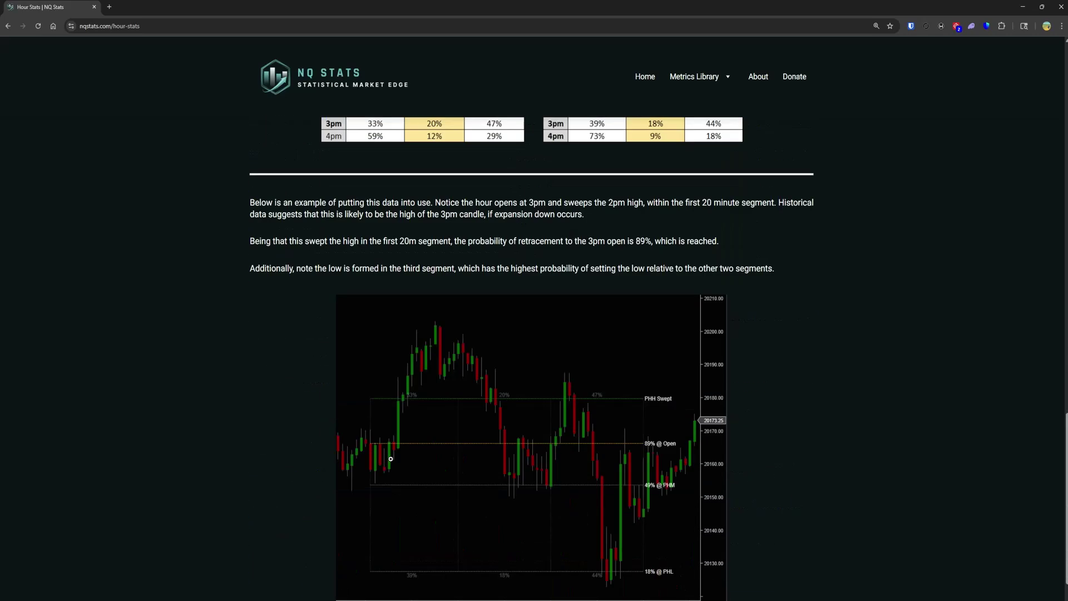
pyautogui.scroll(13, 425, 348)
pyautogui.scroll(3, 425, 348)
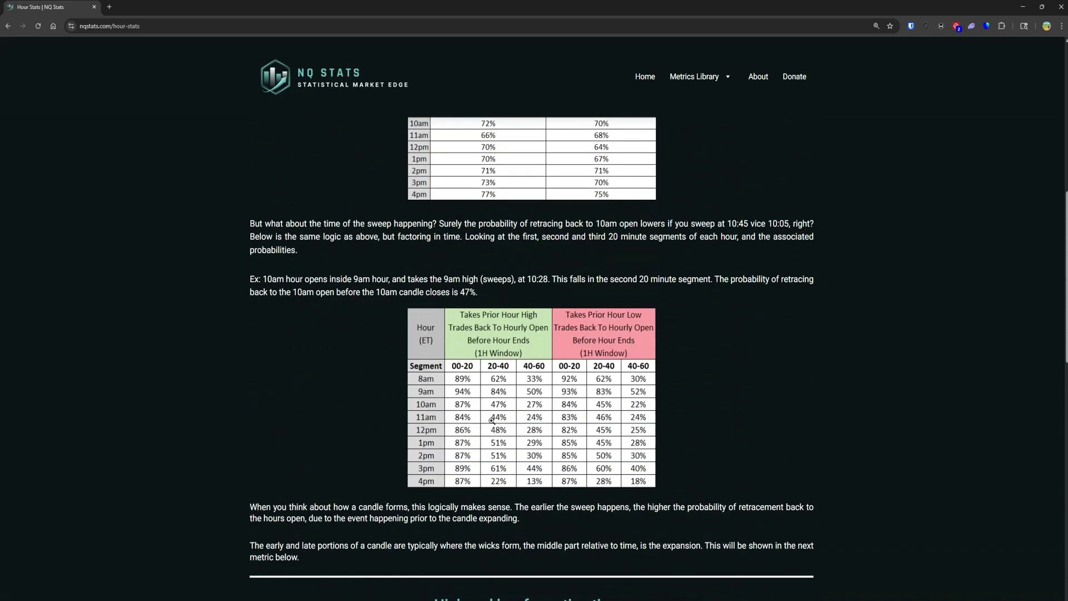
pyautogui.click(1023, 8)
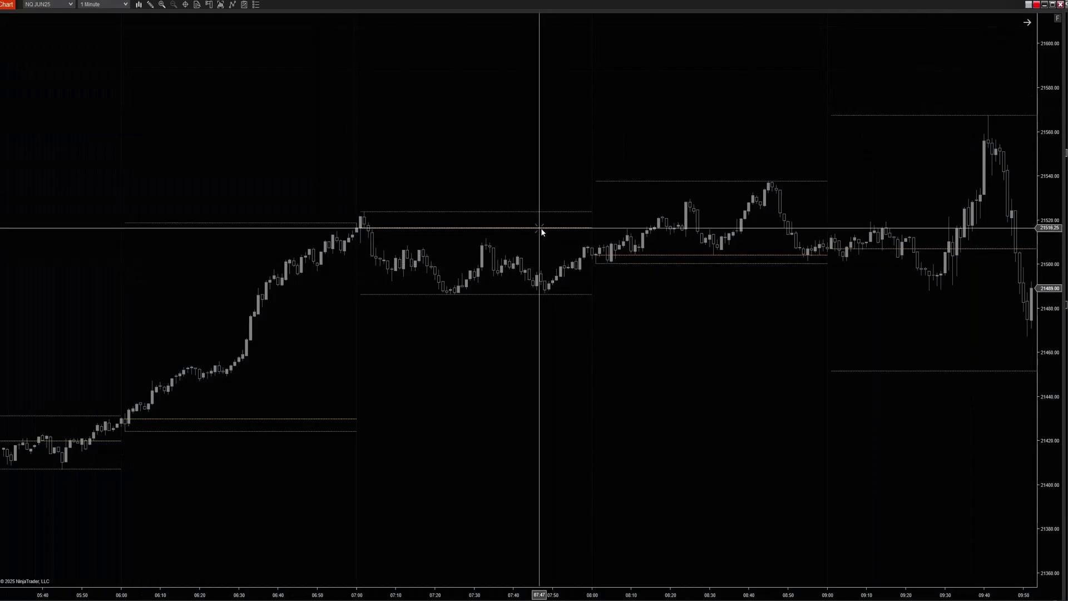
# - Anchor a Line drawing at the 07:00 high, then pan to the 04:30–08:40 bars
pyautogui.click(150, 6)
pyautogui.click(314, 53)
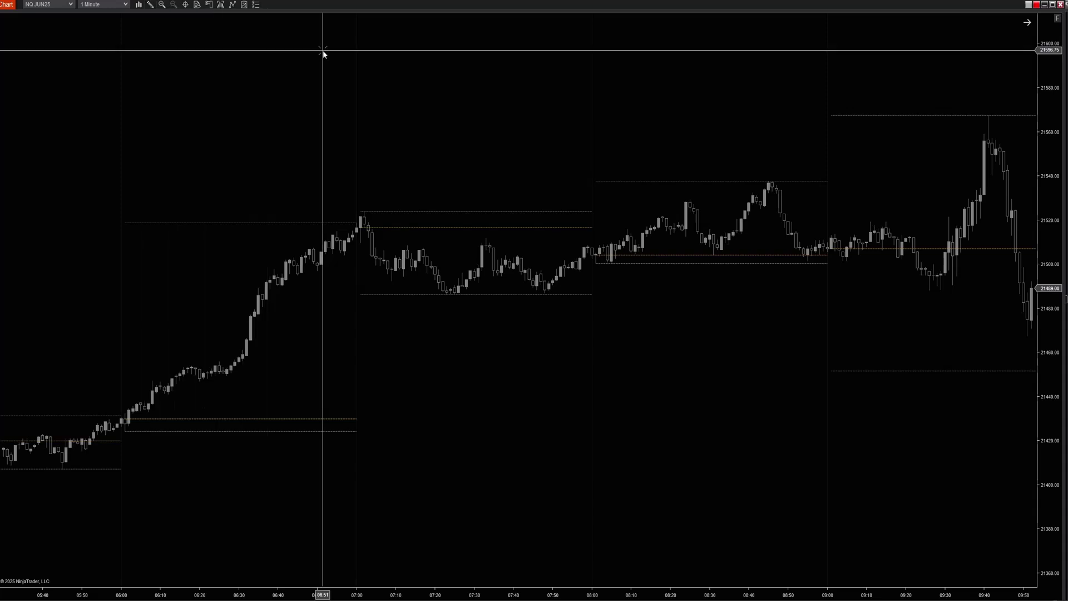
pyautogui.click(388, 227)
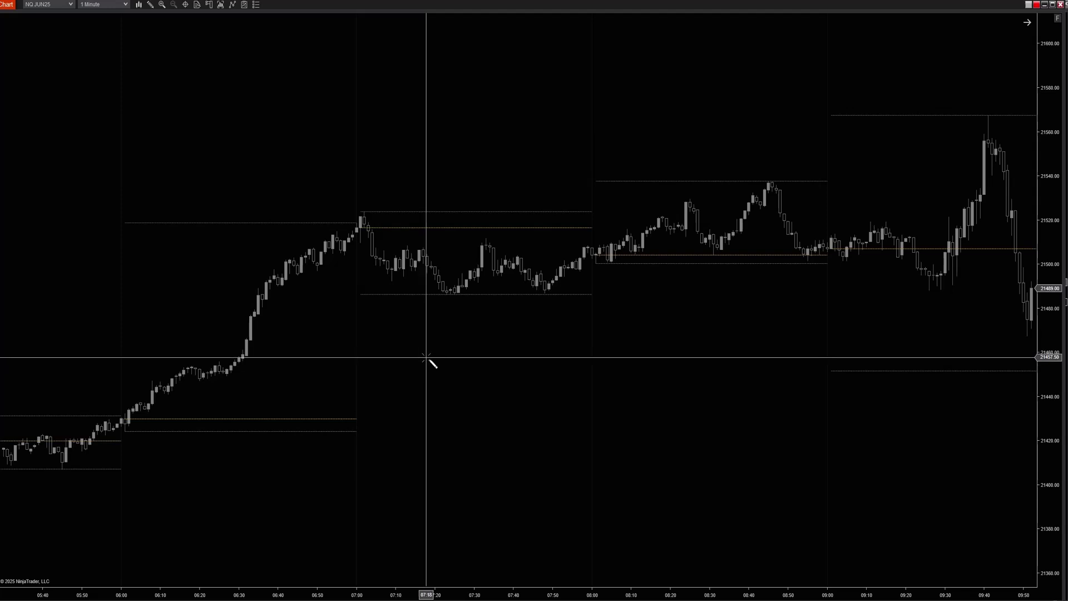
pyautogui.moveTo(694, 362)
pyautogui.mouseDown()
pyautogui.moveTo(316, 360)
pyautogui.moveTo(755, 306)
pyautogui.mouseUp()
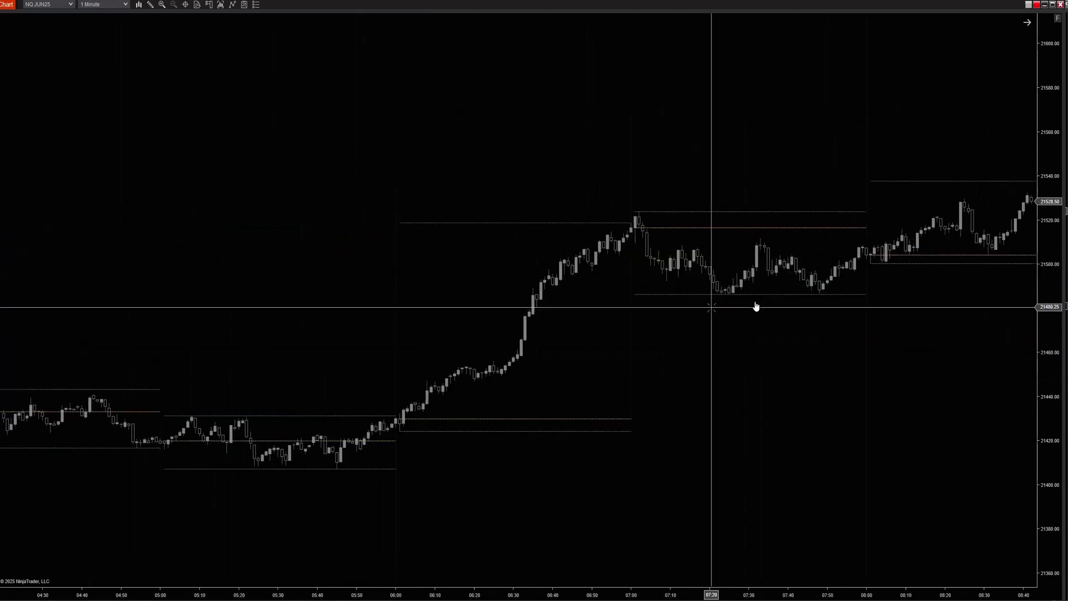
# - Pan across the session's hourly ranges from the midnight bars through to the afternoon
pyautogui.moveTo(322, 317)
pyautogui.mouseDown()
pyautogui.moveTo(450, 274)
pyautogui.moveTo(667, 269)
pyautogui.mouseUp()
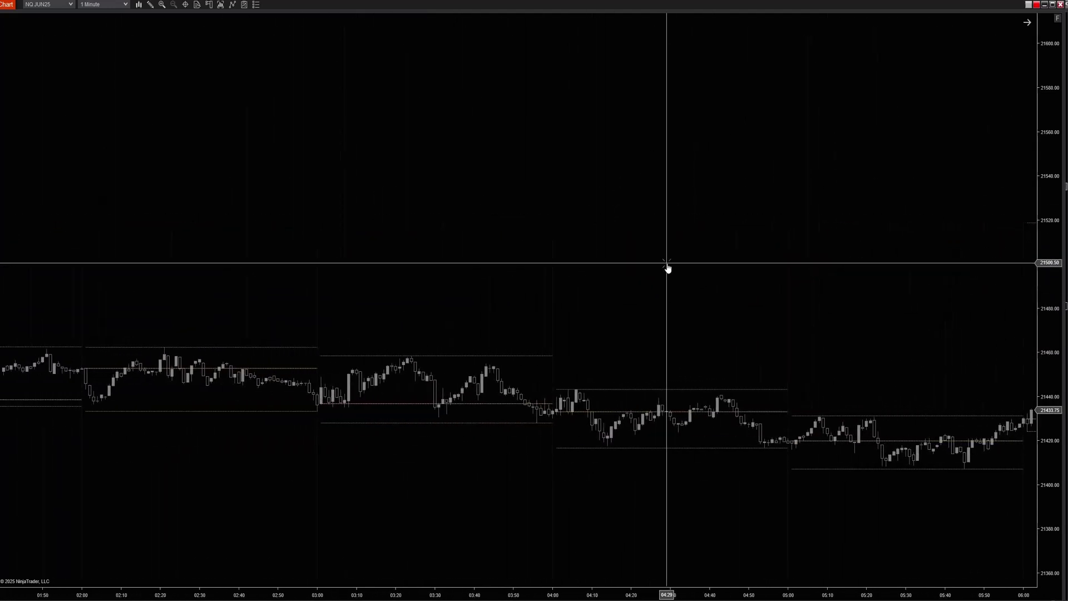
pyautogui.moveTo(106, 278); pyautogui.dragTo(519, 277)
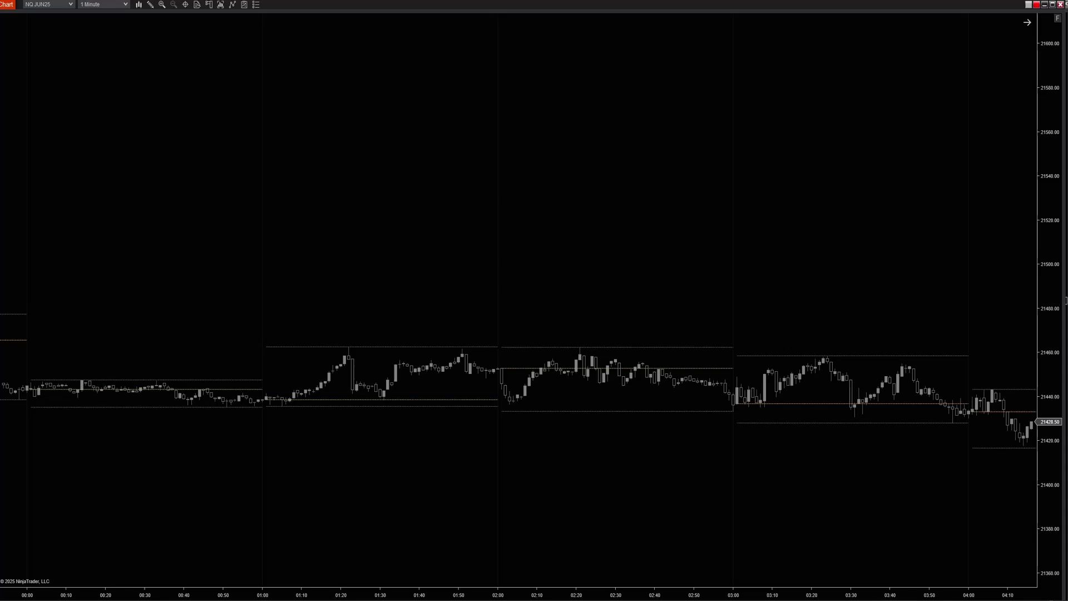
pyautogui.scroll(-10, 910, 300)
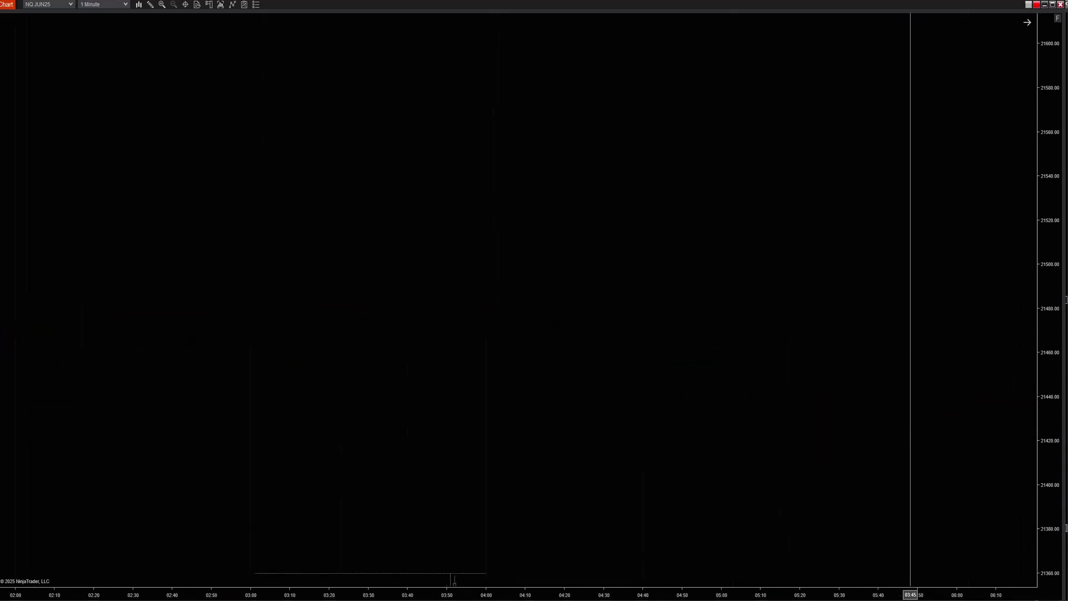
pyautogui.moveTo(717, 515); pyautogui.dragTo(800, 402)
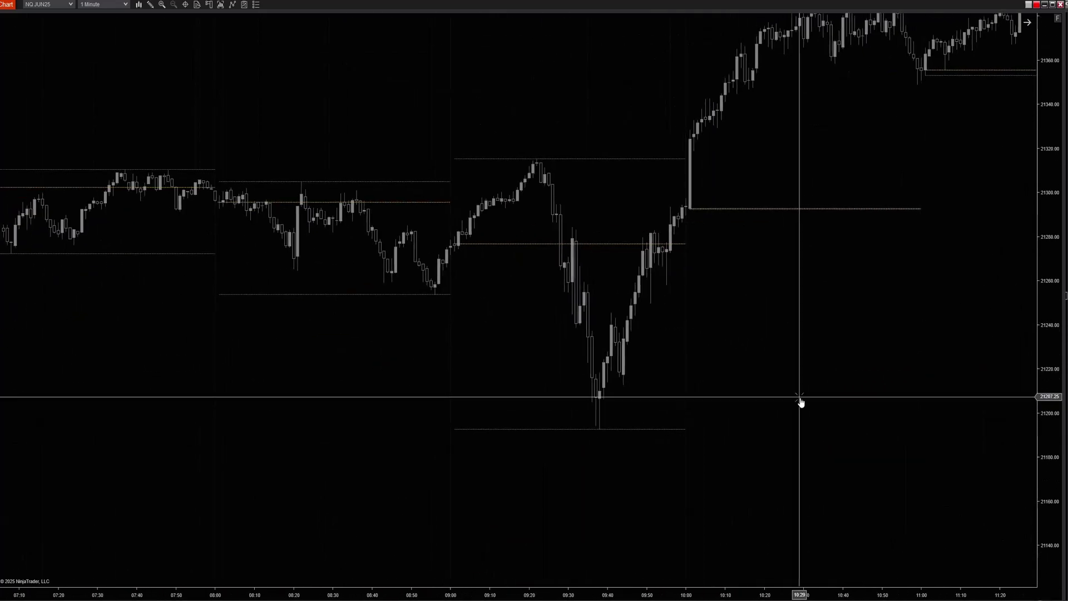
pyautogui.moveTo(825, 317); pyautogui.dragTo(338, 503)
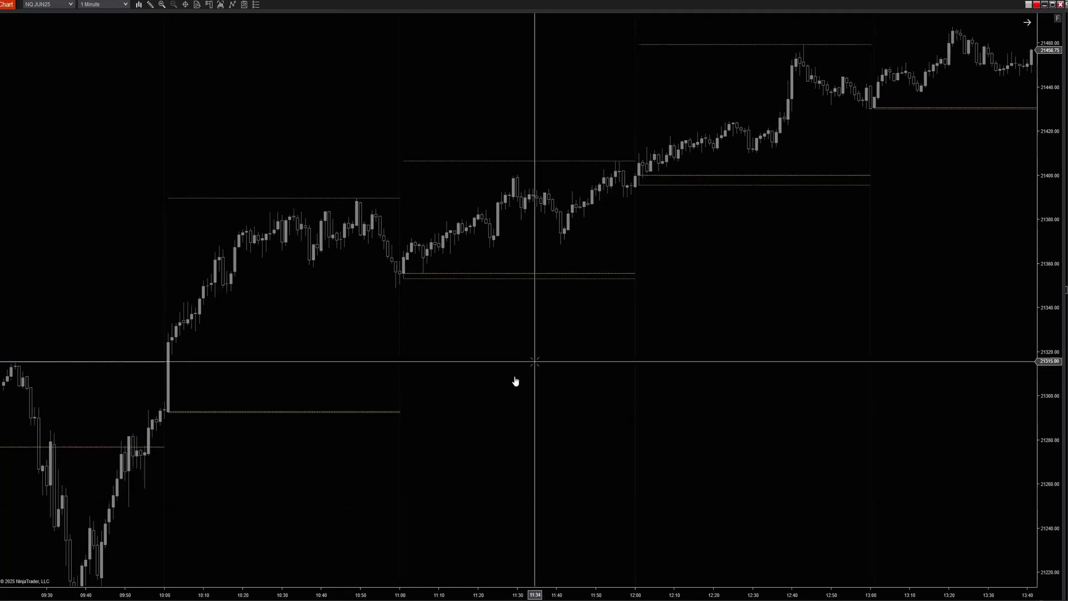
pyautogui.moveTo(516, 381); pyautogui.dragTo(253, 500)
pyautogui.moveTo(668, 393); pyautogui.dragTo(417, 427)
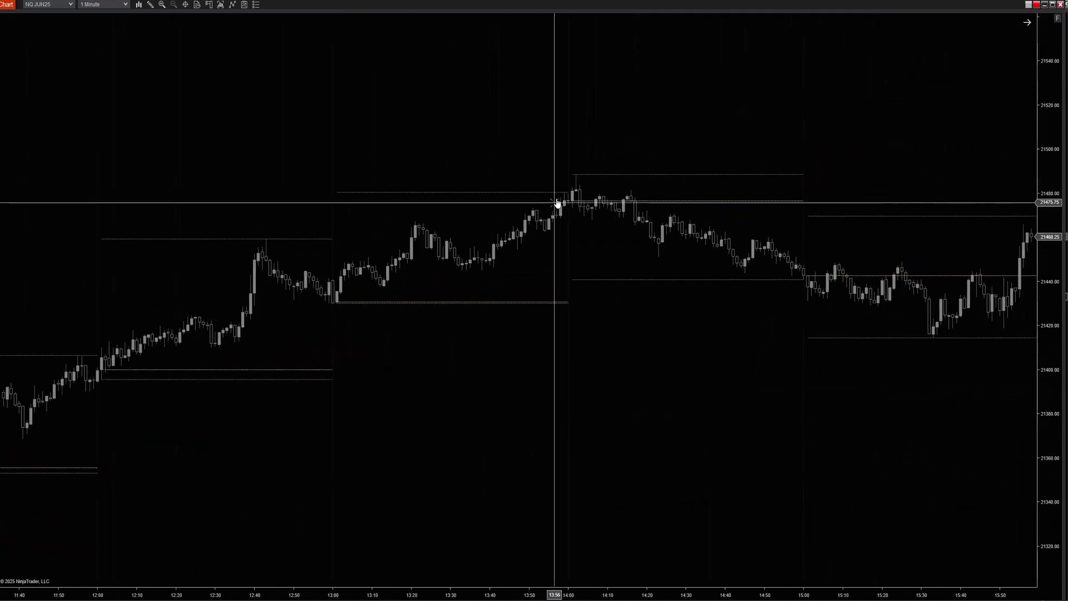
# - Sketch a trial drawing near the 14:00 high and cancel it with Esc
pyautogui.moveTo(579, 207)
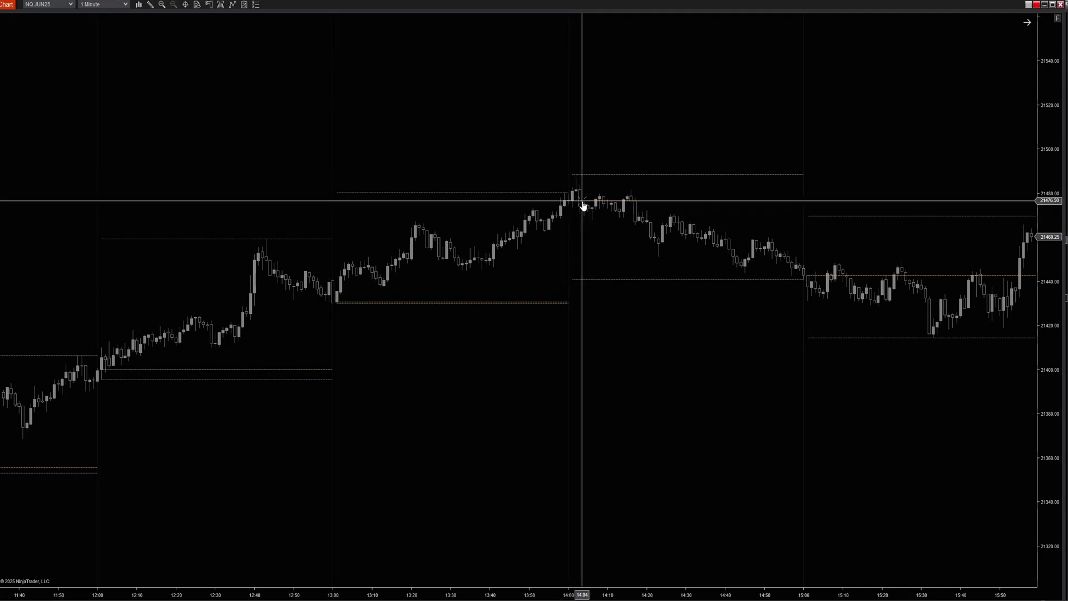
pyautogui.click(582, 202)
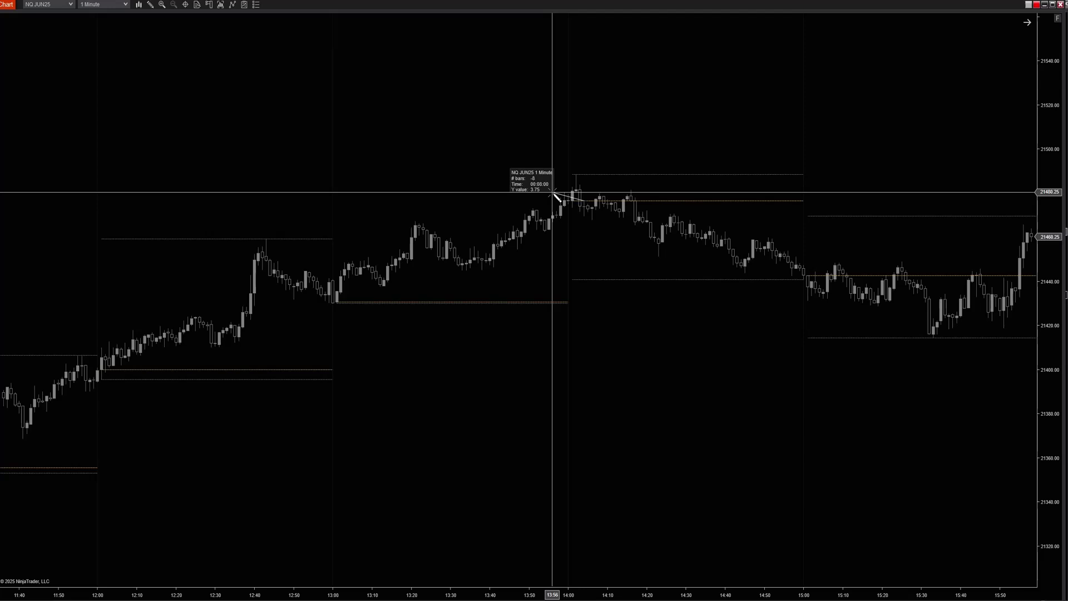
pyautogui.click(569, 190)
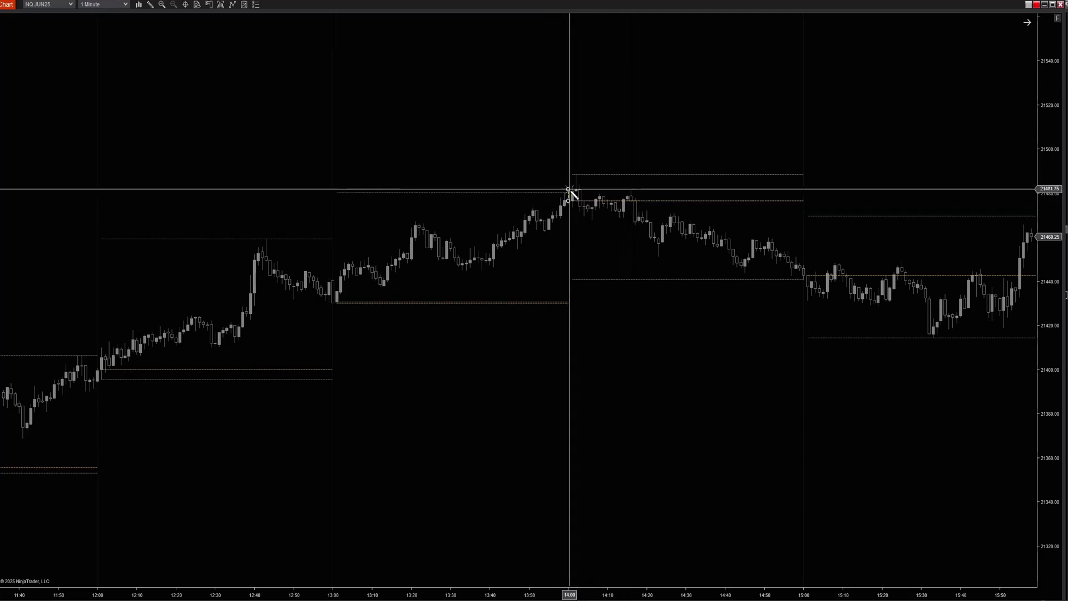
pyautogui.click(576, 174)
pyautogui.press('Escape')
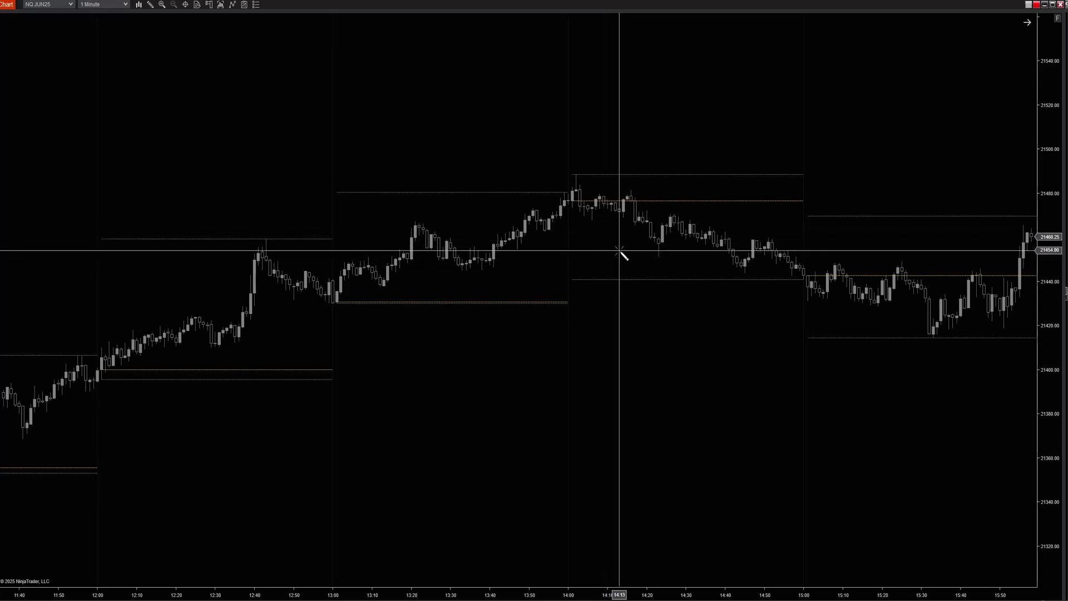
# - Pan back to the 06:50–11:00 morning bars
pyautogui.moveTo(228, 484); pyautogui.dragTo(756, 255)
pyautogui.moveTo(455, 339); pyautogui.dragTo(794, 341)
pyautogui.moveTo(701, 354); pyautogui.dragTo(634, 354)
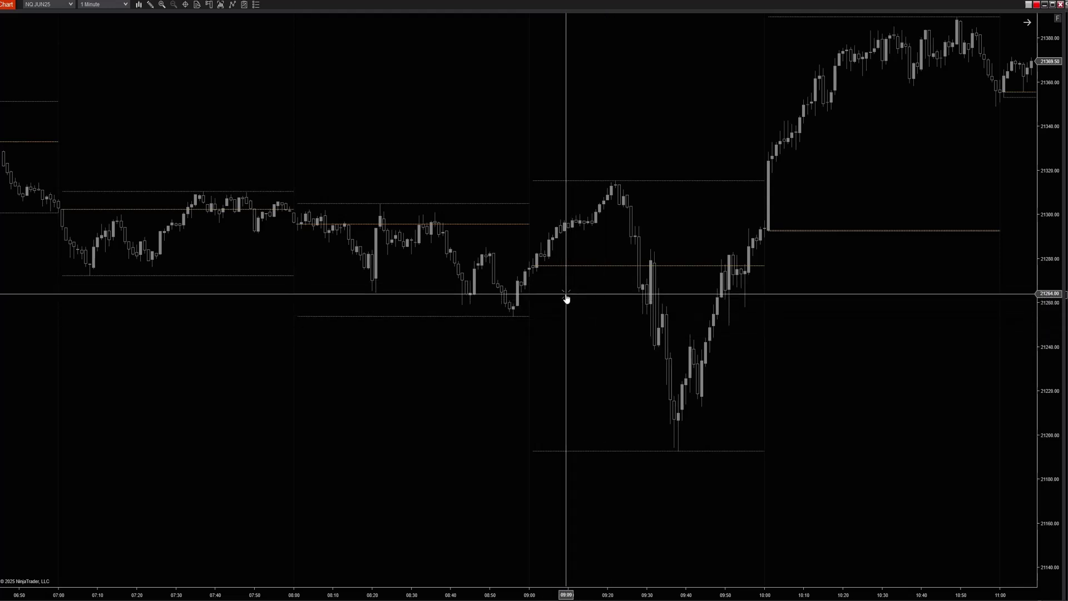
pyautogui.click(546, 265)
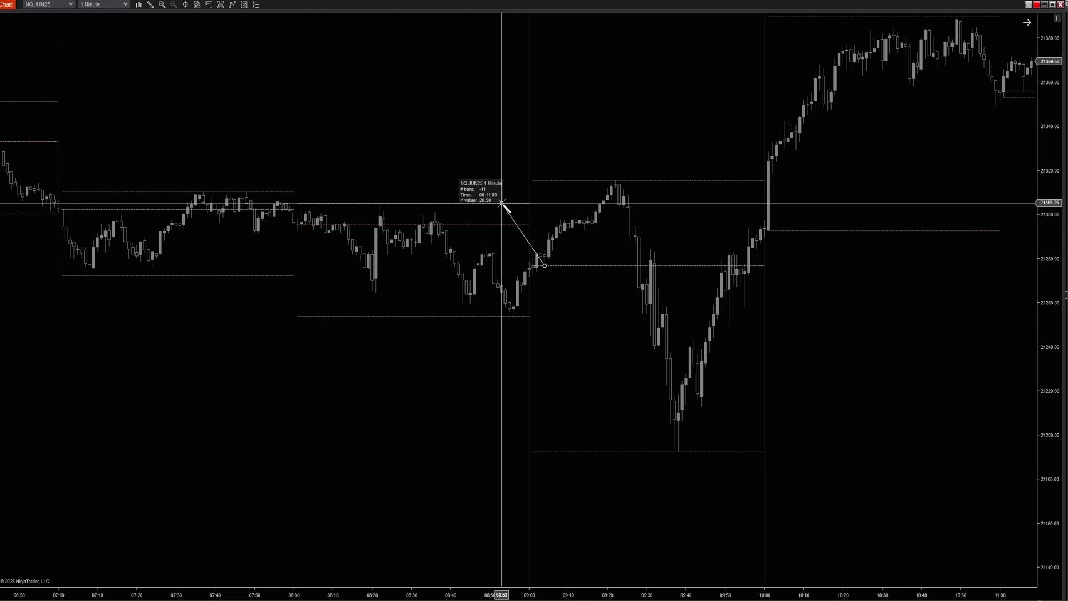
pyautogui.press('Escape')
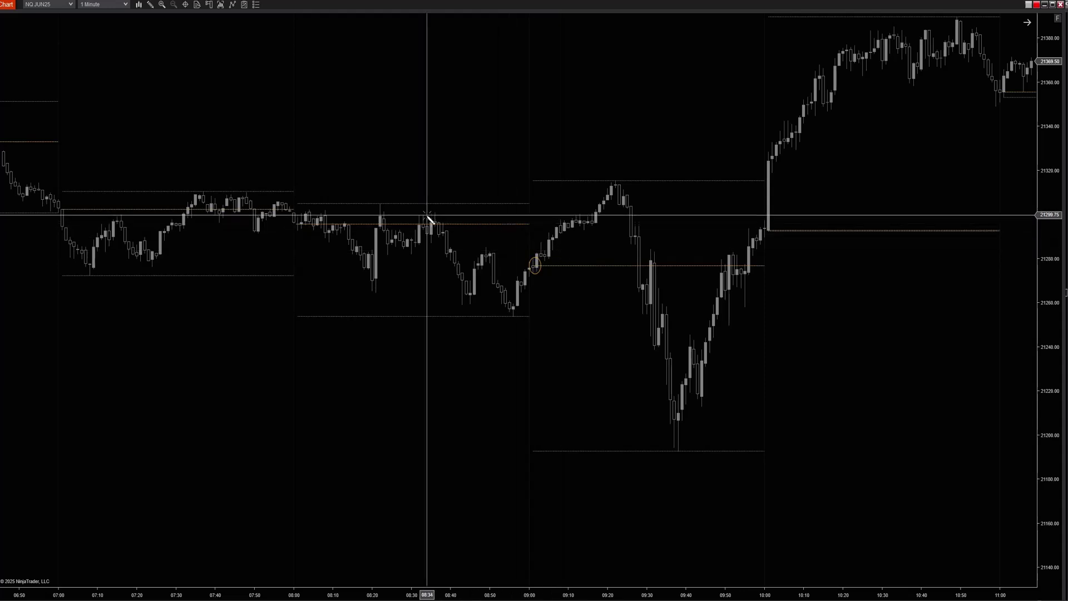
pyautogui.click(380, 207)
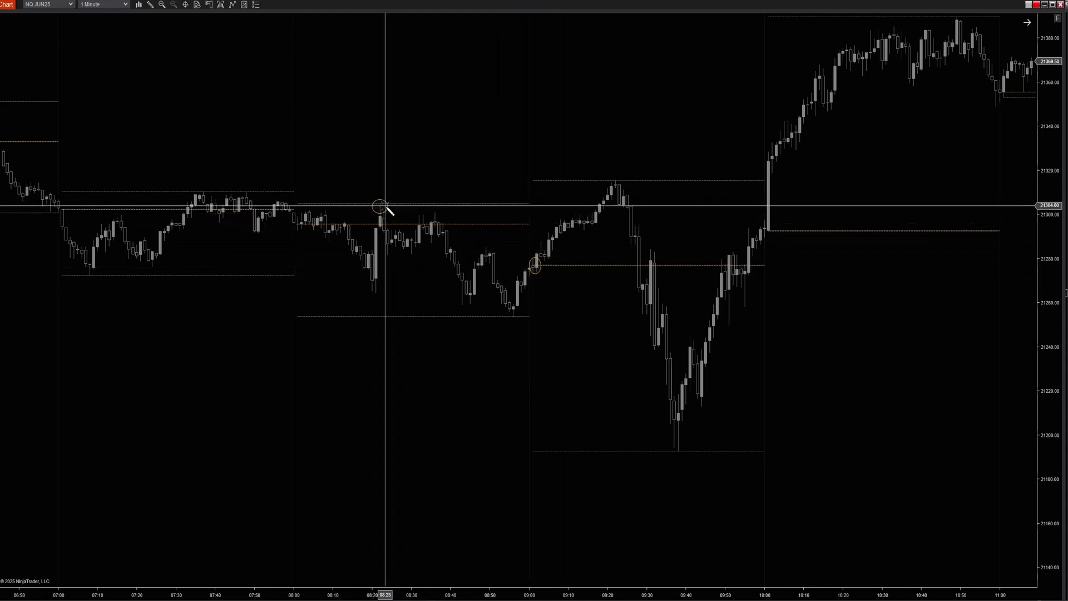
pyautogui.press('Delete')
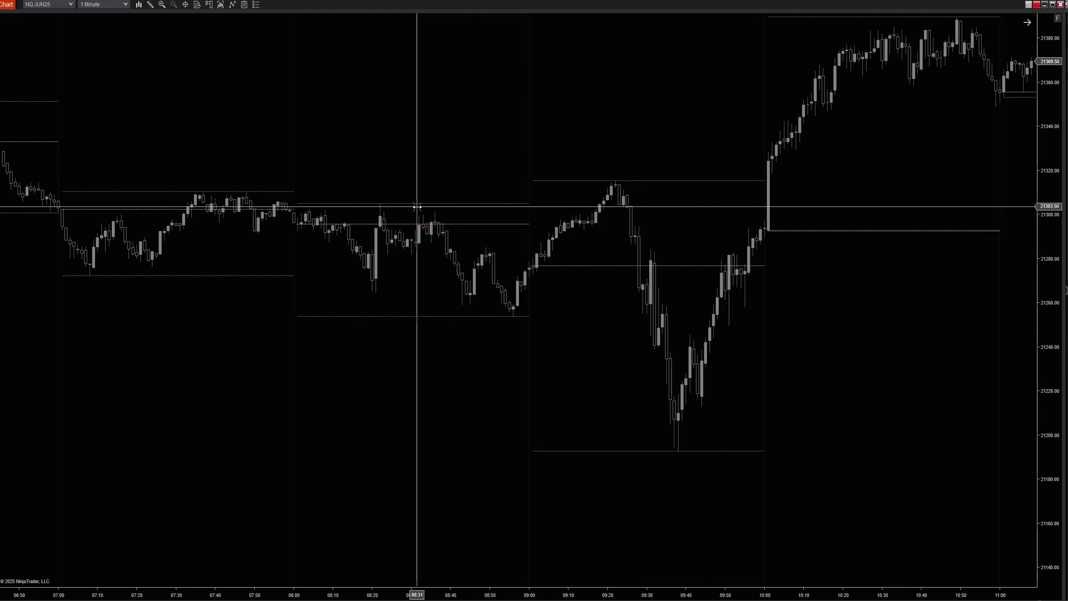
pyautogui.click(536, 266)
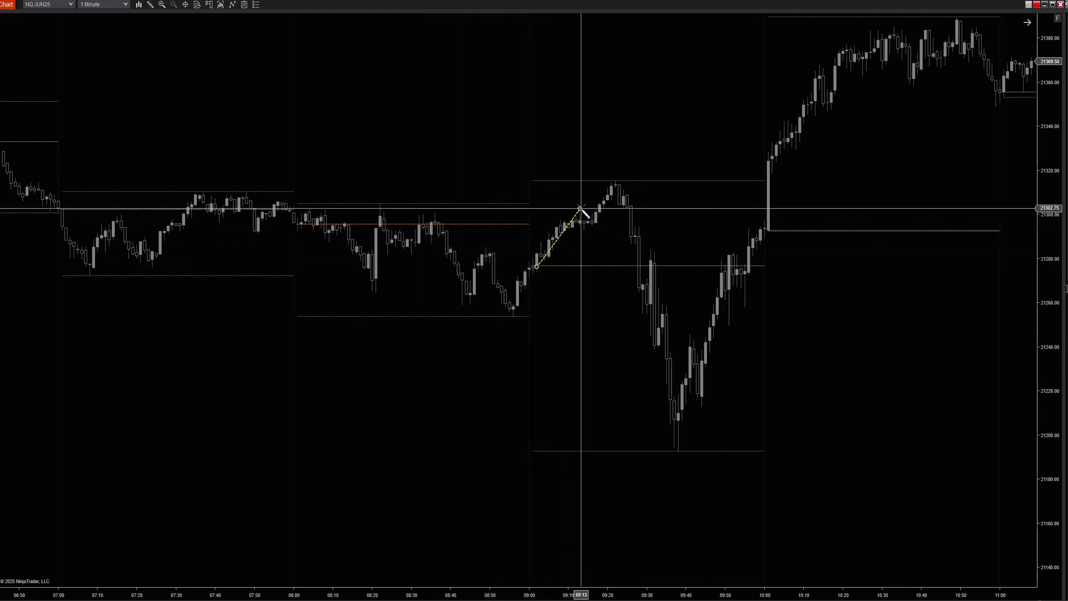
pyautogui.click(616, 182)
pyautogui.press('Escape')
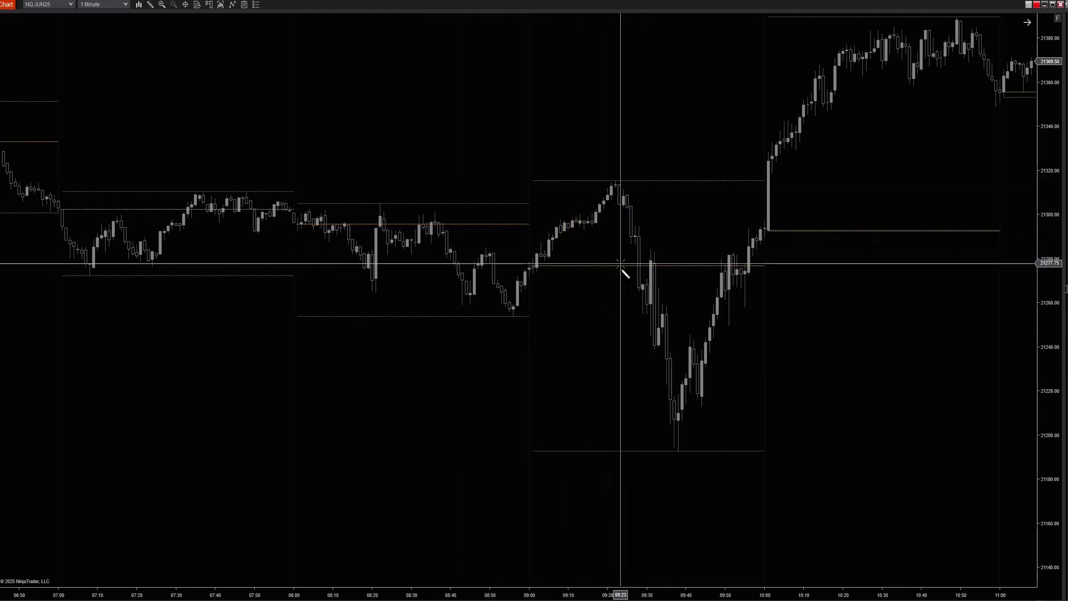
pyautogui.click(535, 202)
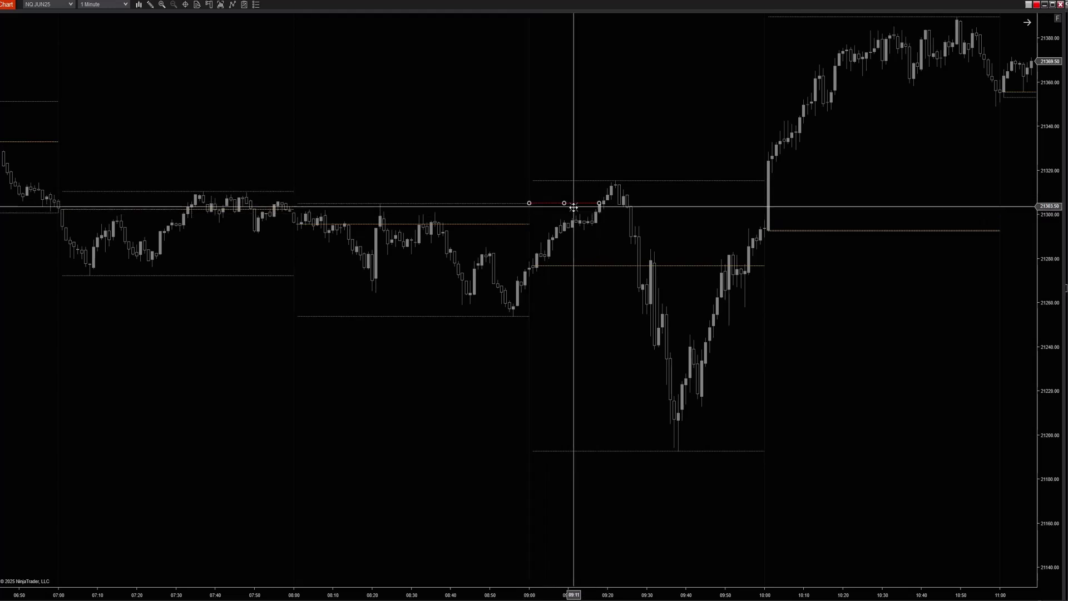
pyautogui.press('Escape')
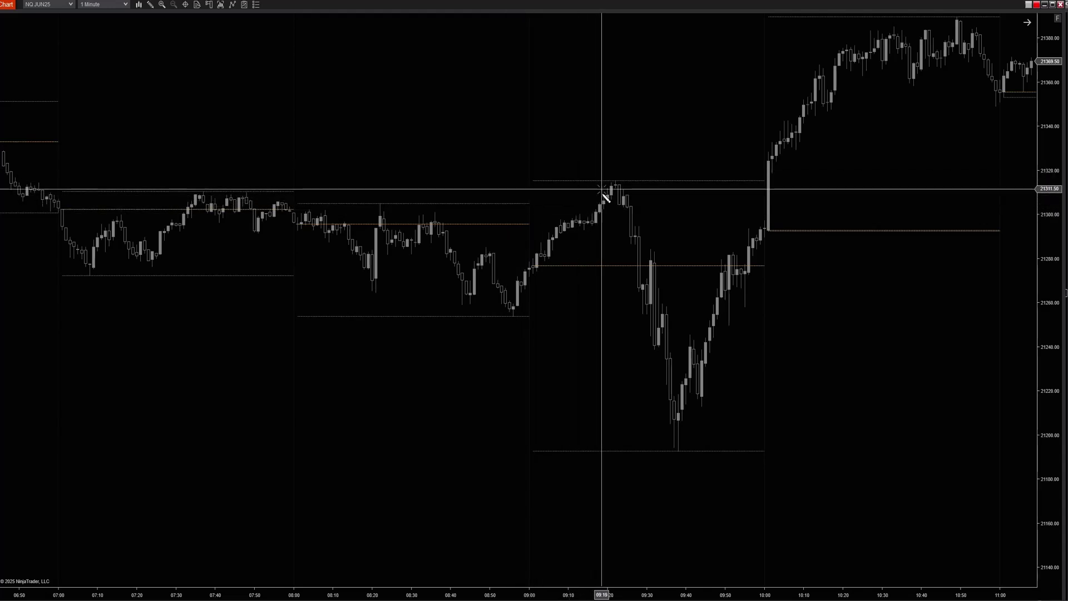
pyautogui.moveTo(604, 173); pyautogui.dragTo(636, 237)
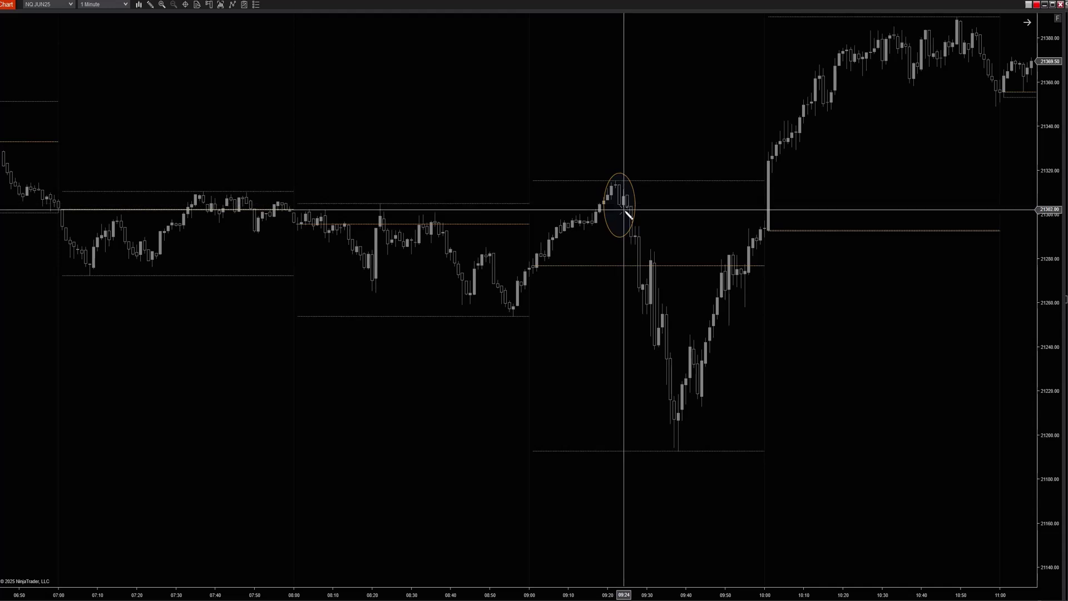
pyautogui.click(620, 207)
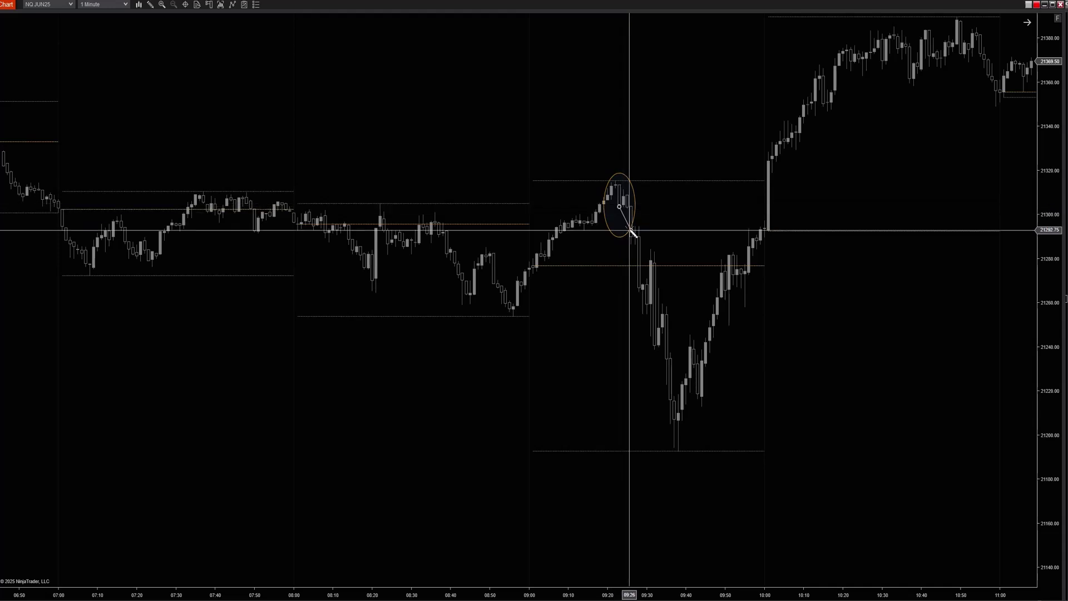
pyautogui.click(630, 267)
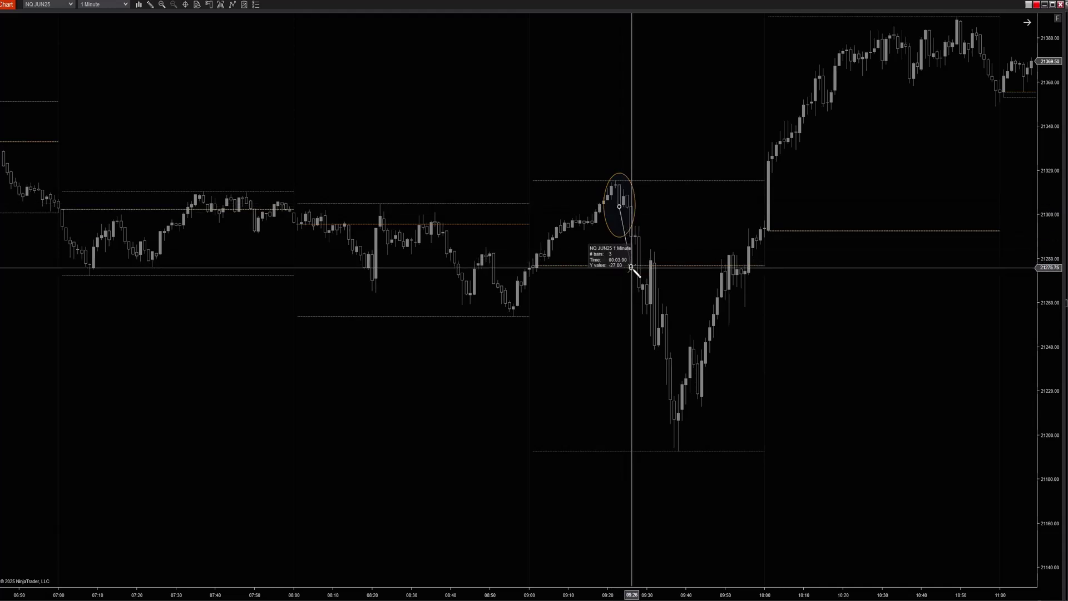
pyautogui.press('Escape')
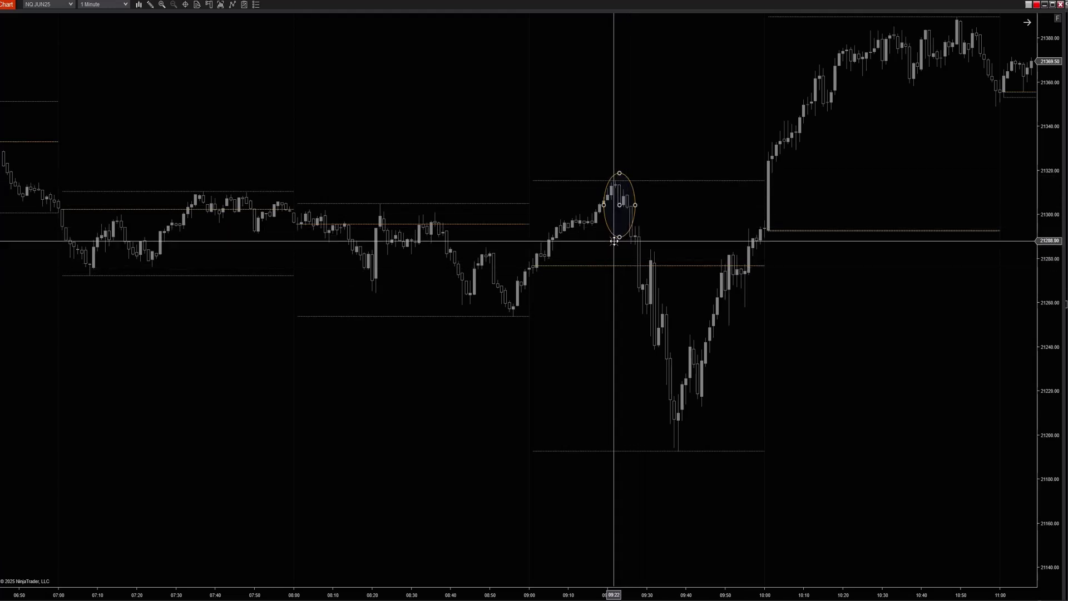
pyautogui.press('Delete')
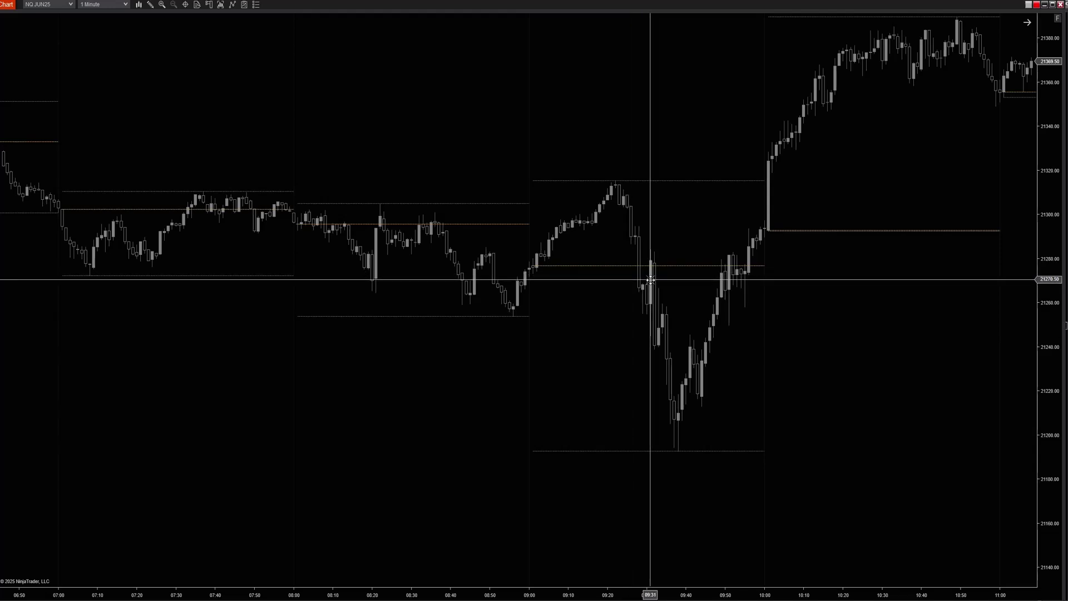
# - Shift the chart to 07:20–11:30 and circle the 08:20 spike high, 08:55 low and 09:21 high
pyautogui.scroll(3, 745, 362)
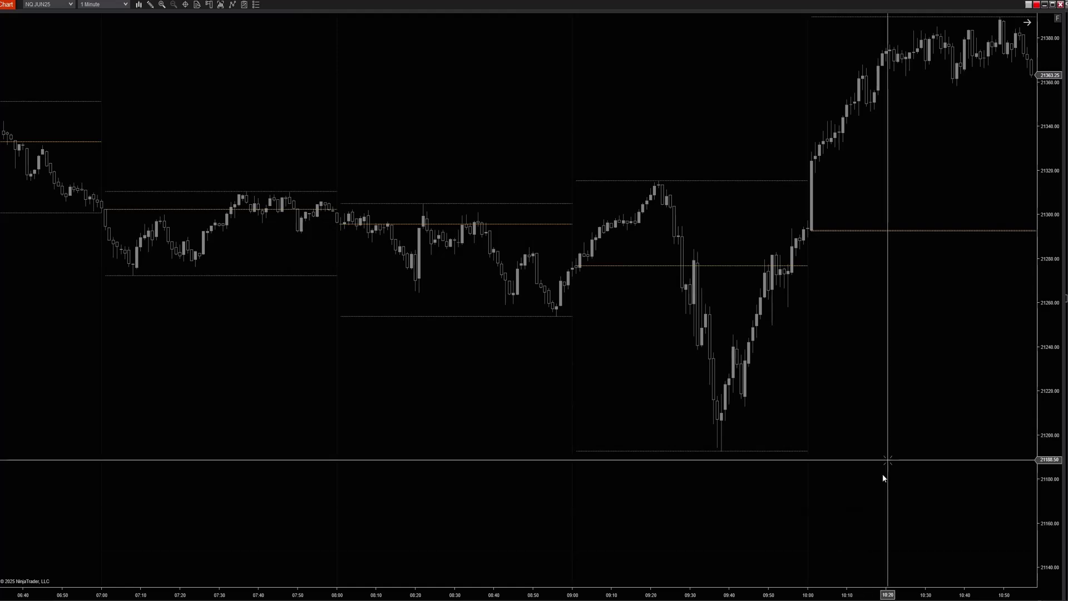
pyautogui.moveTo(884, 475); pyautogui.dragTo(732, 383)
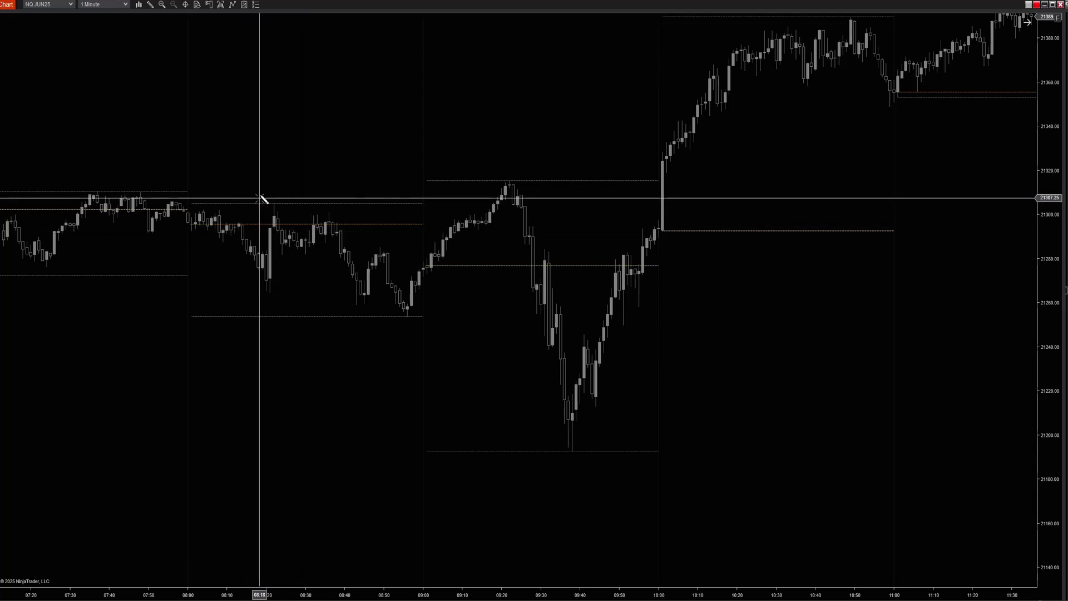
pyautogui.moveTo(256, 185); pyautogui.dragTo(296, 219)
pyautogui.moveTo(385, 333); pyautogui.dragTo(421, 293)
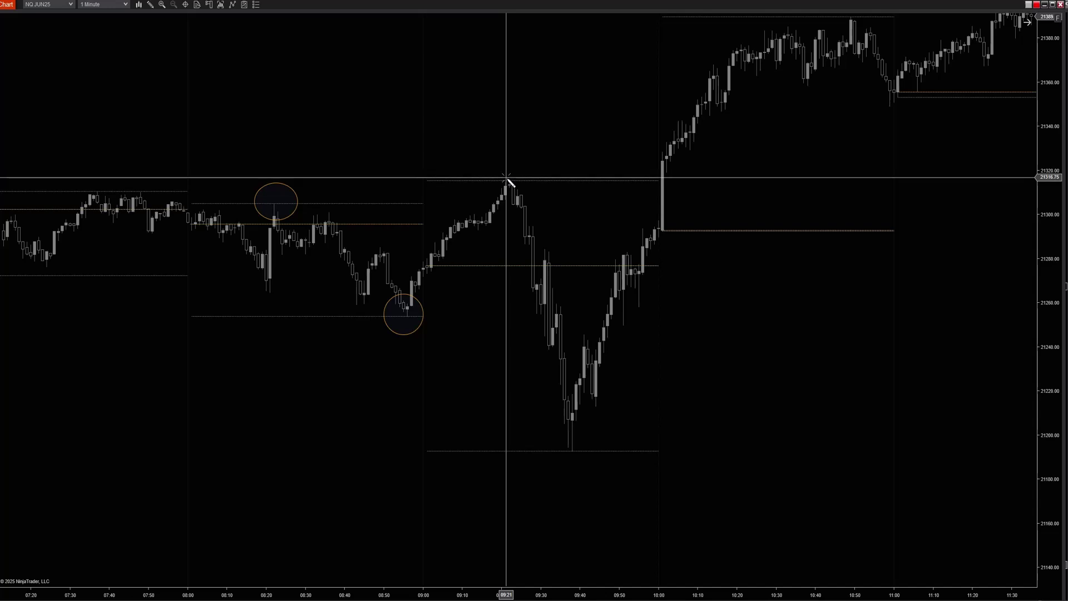
pyautogui.moveTo(499, 172); pyautogui.dragTo(517, 192)
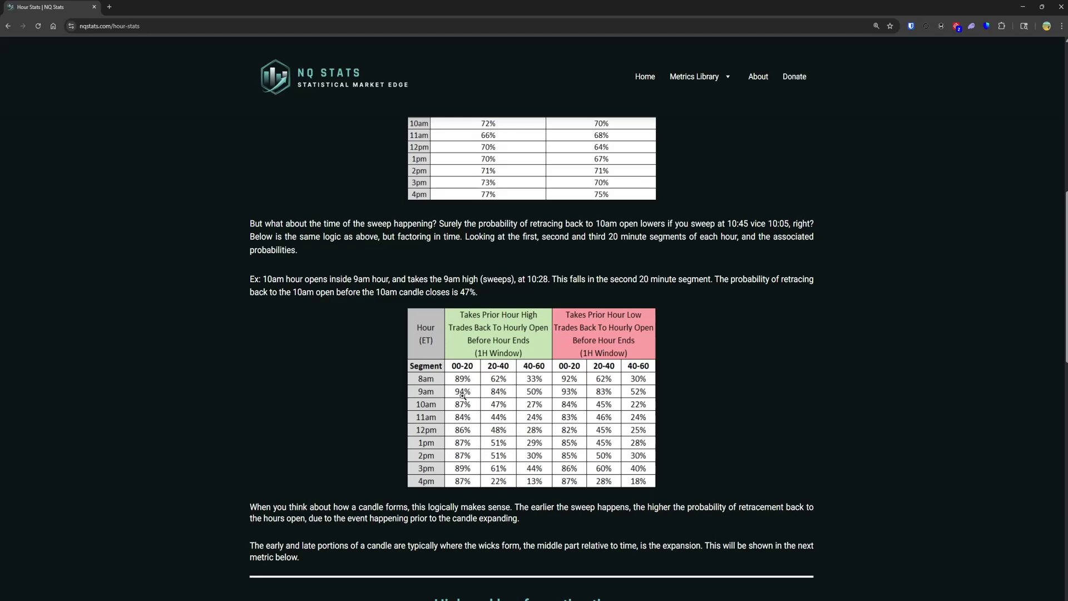
# - Scroll the Hour Stats page back to the top and minimize the browser
pyautogui.moveTo(1065, 348); pyautogui.dragTo(1065, 195)
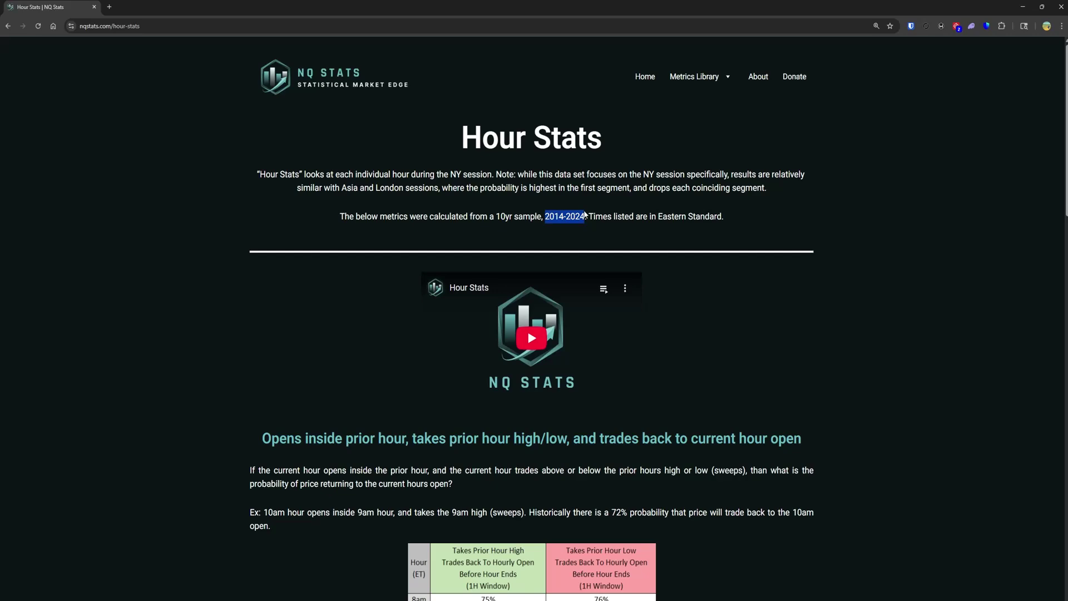
pyautogui.click(1023, 7)
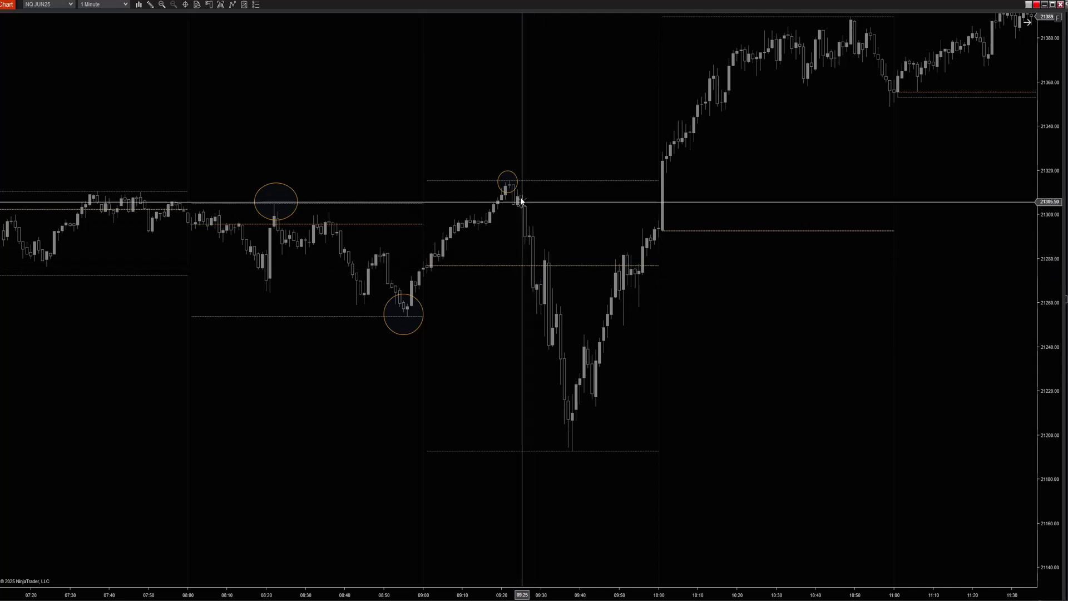
# - Delete the 09:21 high circle, then sketch and cancel a zigzag path through 21320 and 21245
pyautogui.click(516, 174)
pyautogui.press('Delete')
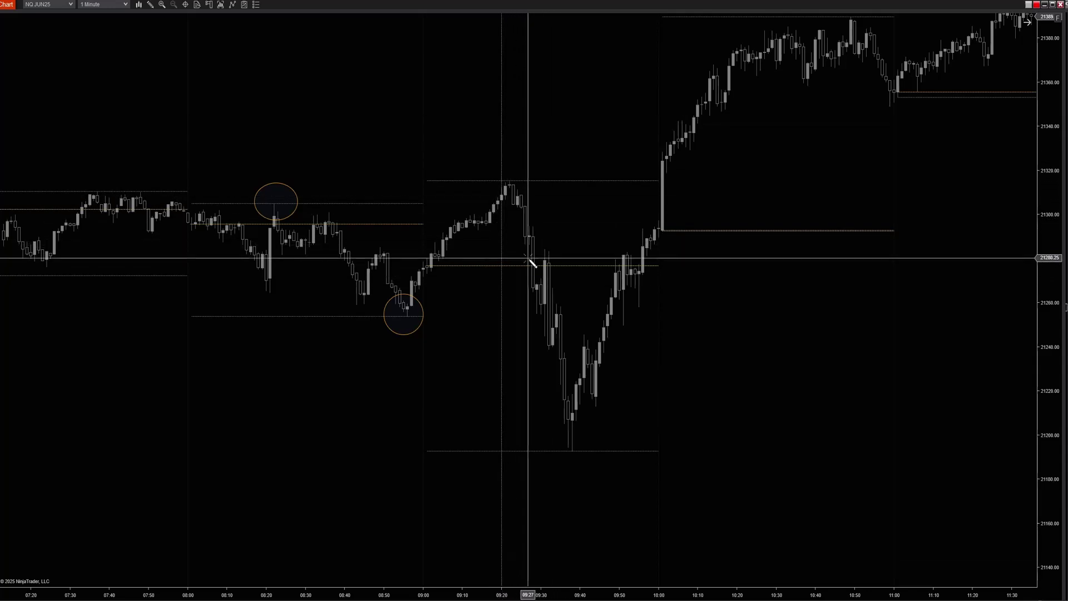
pyautogui.click(426, 265)
pyautogui.click(458, 172)
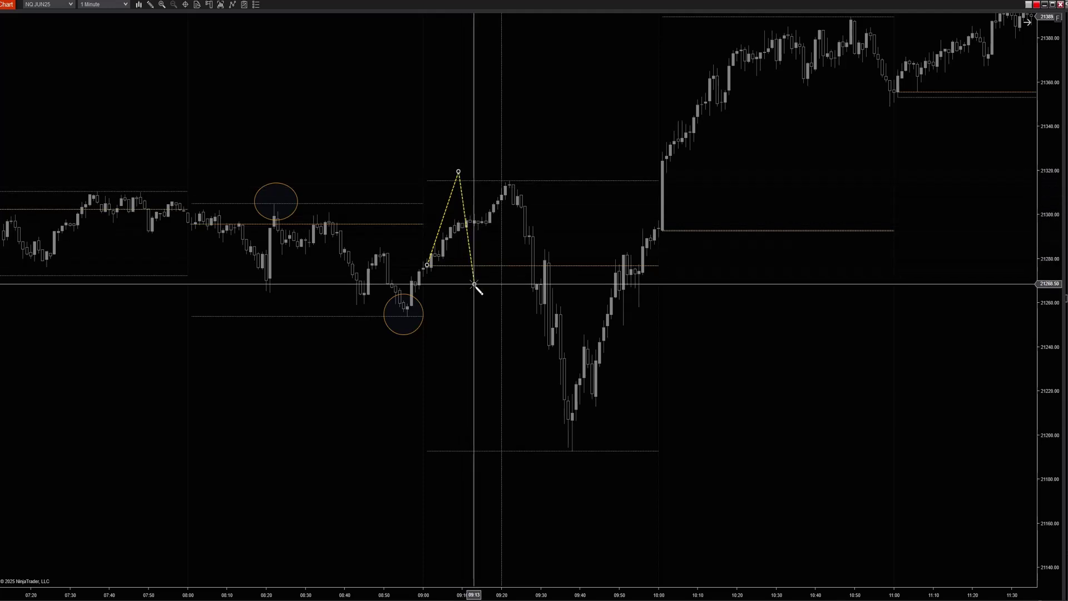
pyautogui.click(494, 339)
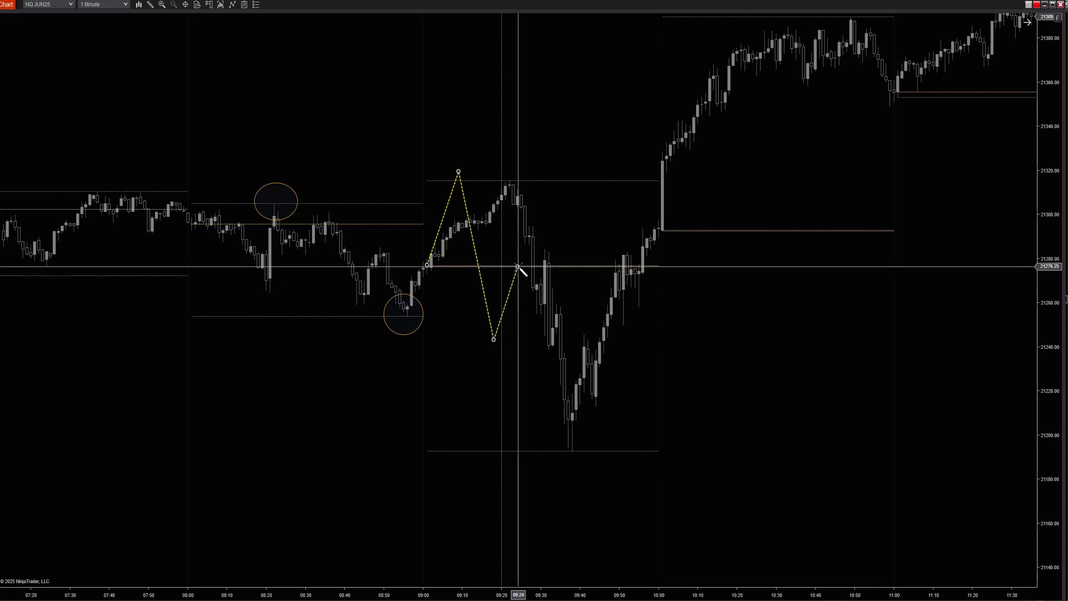
pyautogui.press('Escape')
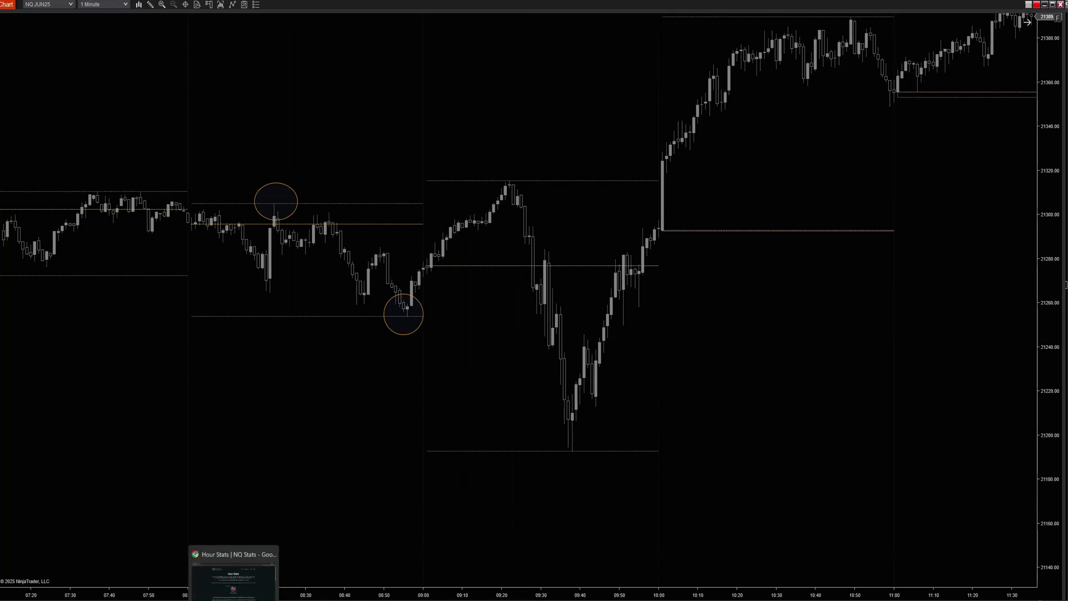
# - Check the Hour Stats segment table and minimize the browser again
pyautogui.click(234, 581)
pyautogui.scroll(-10, 453, 361)
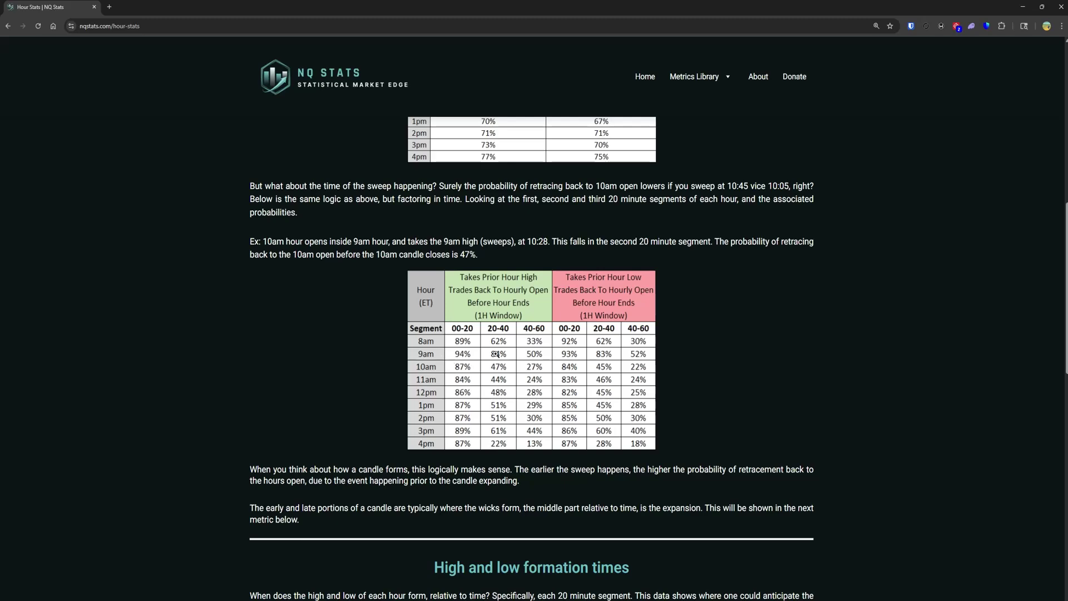
pyautogui.click(1028, 12)
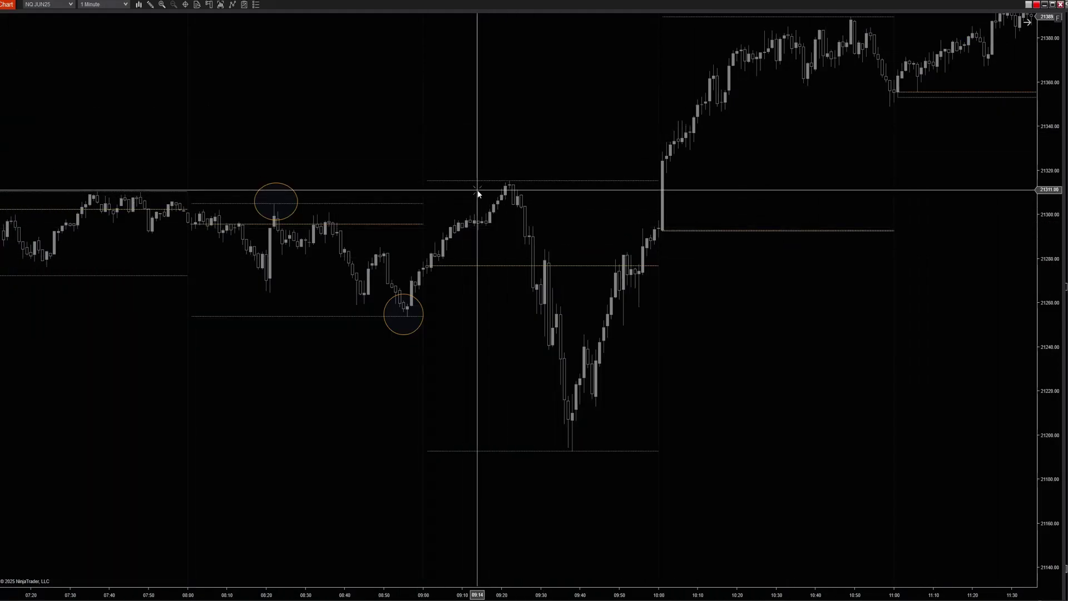
pyautogui.moveTo(431, 266); pyautogui.dragTo(512, 177)
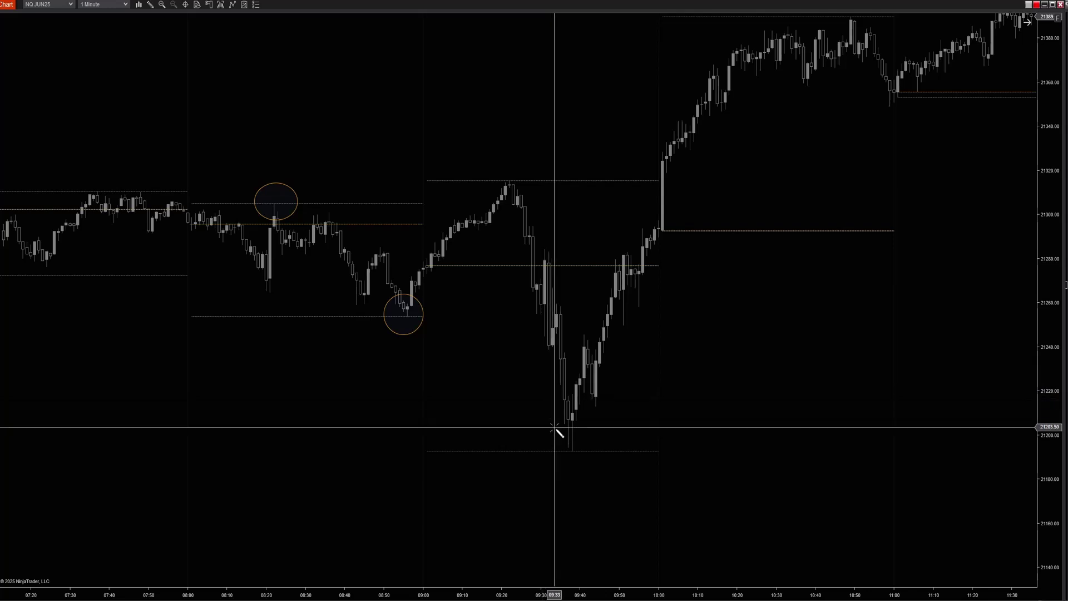
pyautogui.click(525, 462)
pyautogui.click(595, 380)
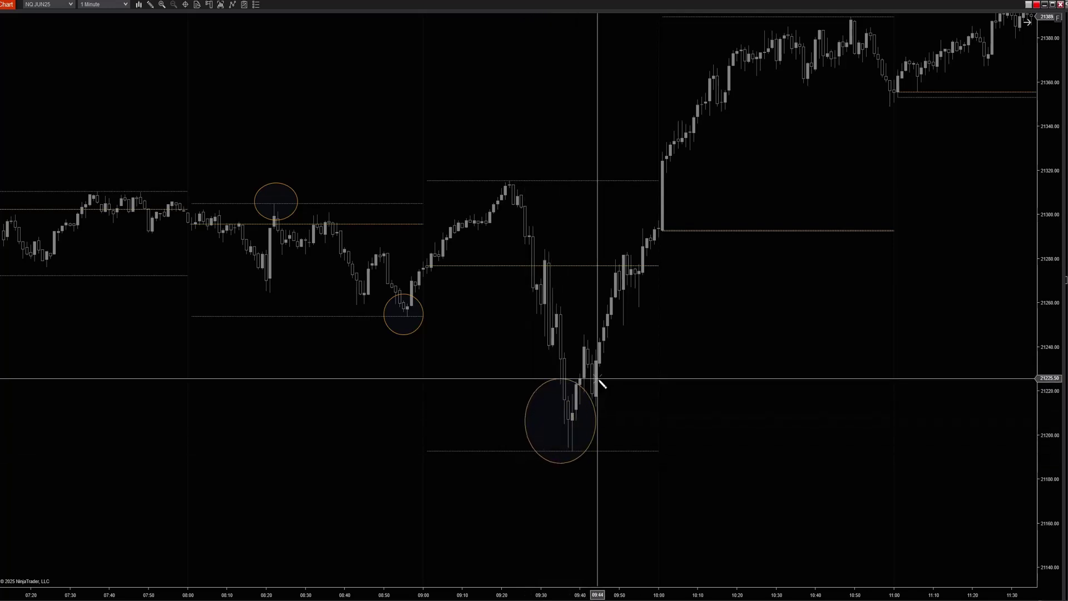
pyautogui.rightClick(596, 378)
pyautogui.click(543, 399)
pyautogui.press('Delete')
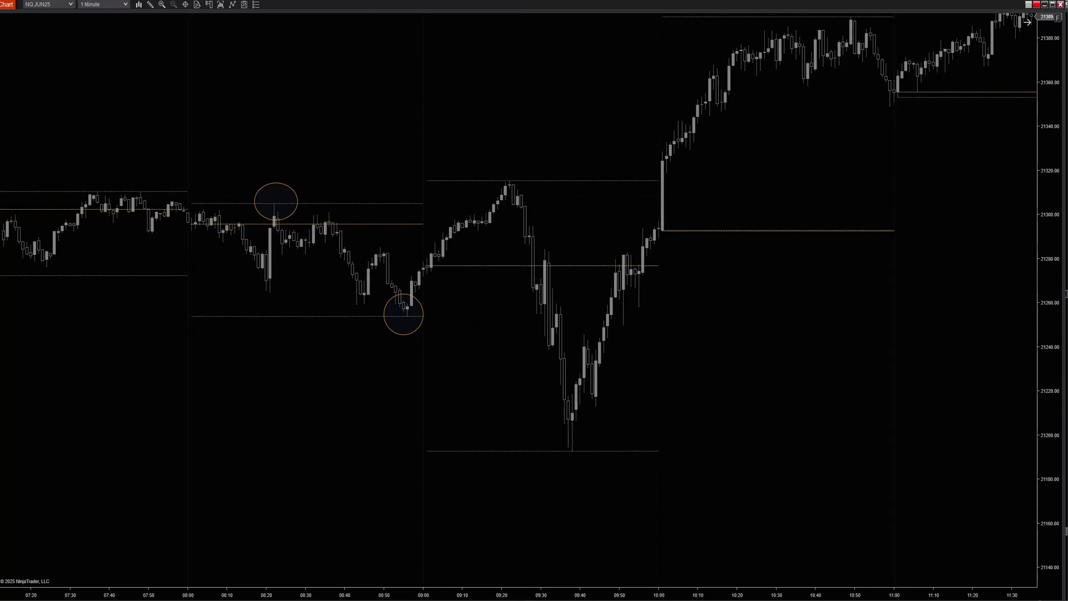
# - Compress the price scale and delete the circles at the 08:20 spike and 08:55 low
pyautogui.moveTo(1043, 139); pyautogui.dragTo(1043, 183)
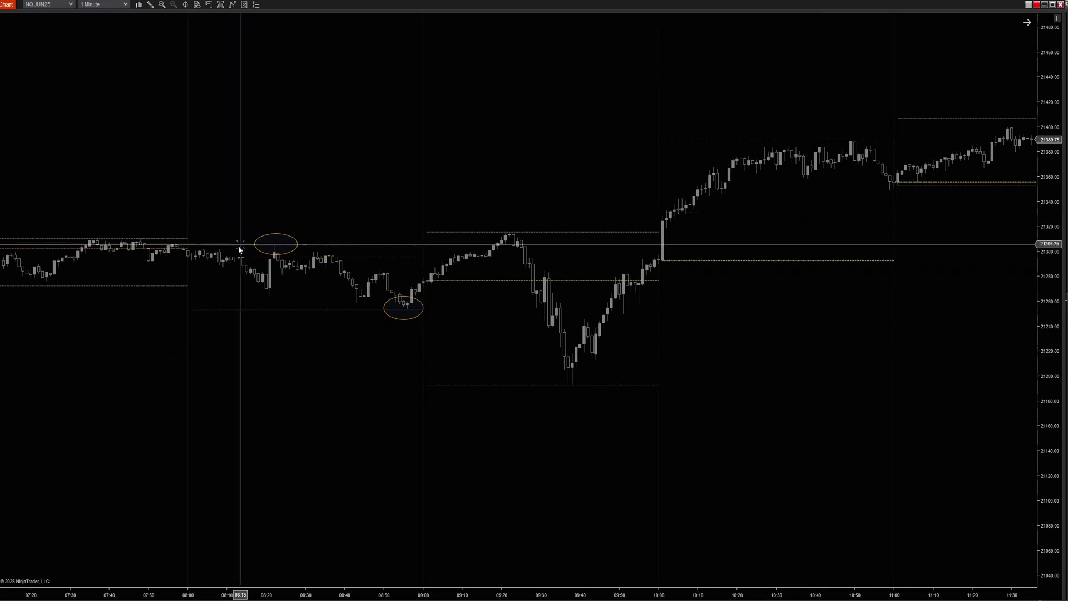
pyautogui.click(259, 240)
pyautogui.press('Delete')
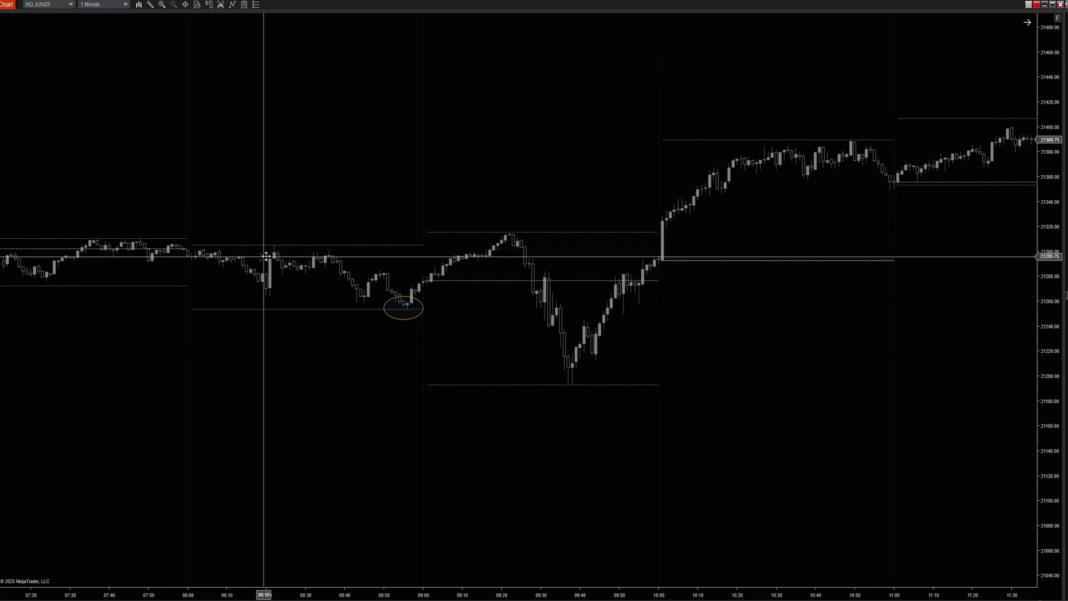
pyautogui.click(397, 318)
pyautogui.press('Delete')
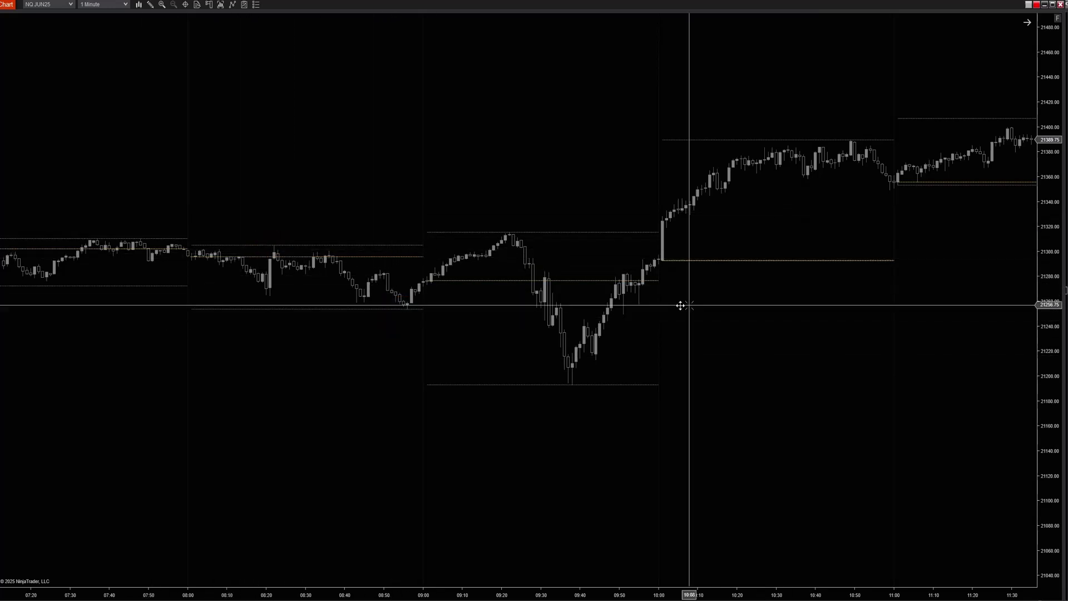
# - Pan forward to survey the afternoon 12:20–16:30 bars
pyautogui.moveTo(791, 311); pyautogui.dragTo(312, 384)
pyautogui.moveTo(591, 239); pyautogui.dragTo(424, 370)
pyautogui.moveTo(970, 284); pyautogui.dragTo(395, 374)
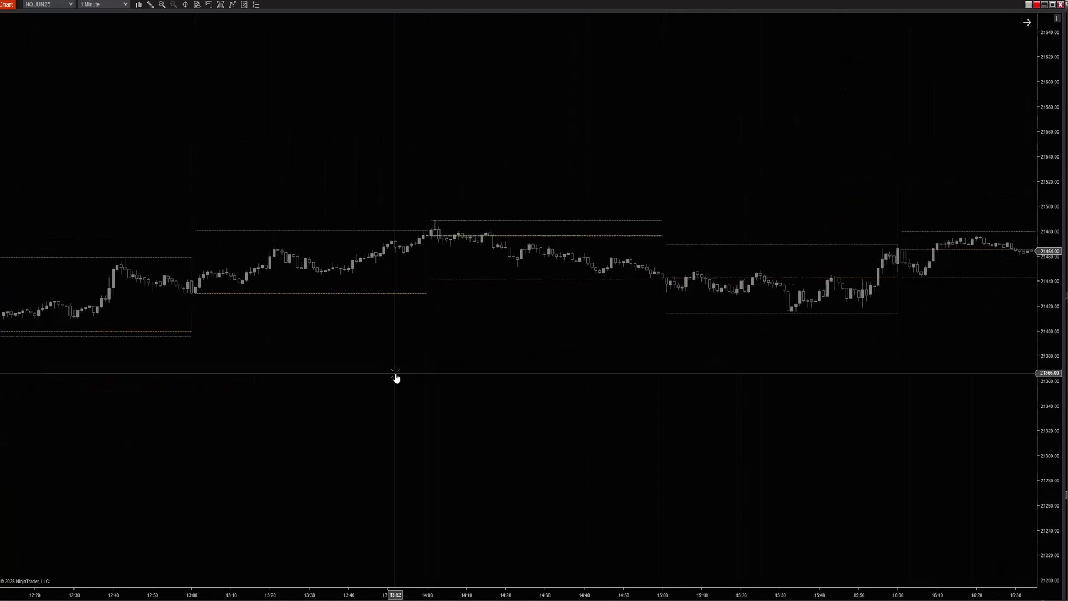
pyautogui.scroll(5, 973, 305)
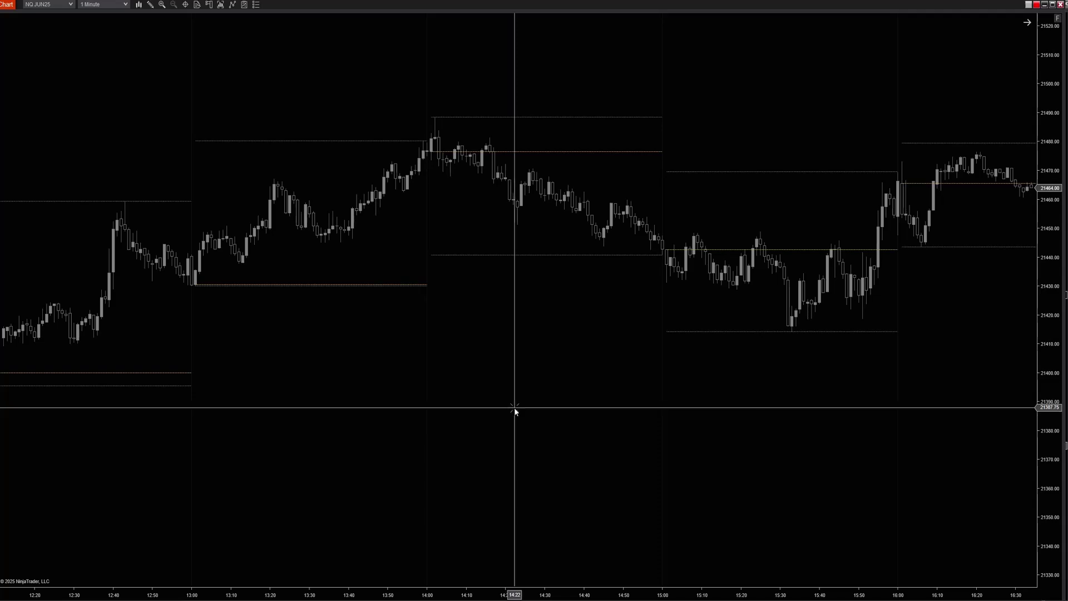
pyautogui.moveTo(572, 422); pyautogui.dragTo(250, 435)
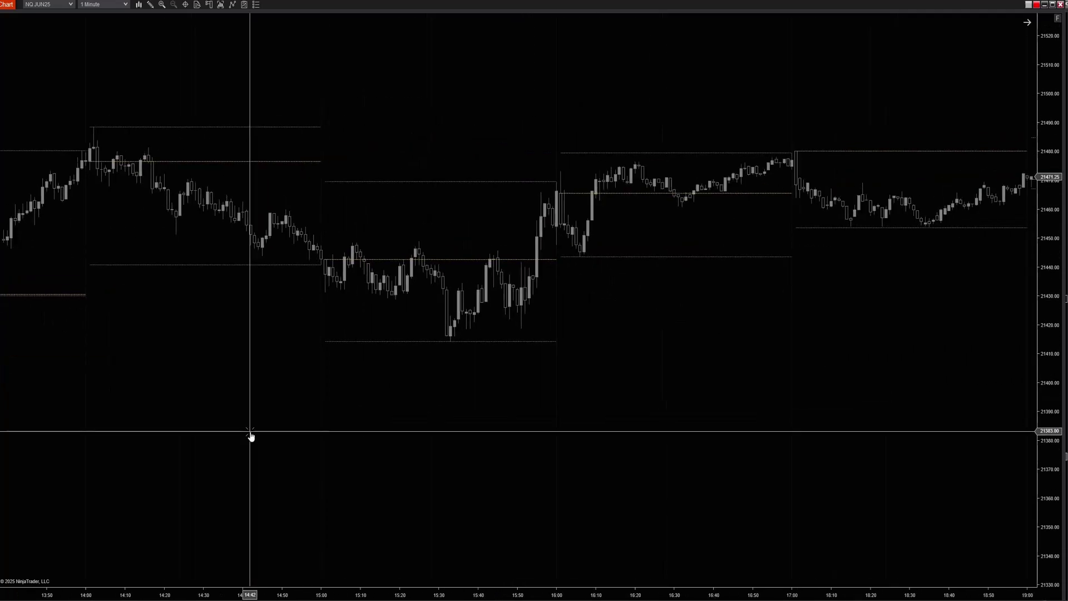
pyautogui.moveTo(669, 374); pyautogui.dragTo(515, 398)
# - Pan back to the morning session starting near 07:40–07:50
pyautogui.moveTo(265, 403); pyautogui.dragTo(574, 379)
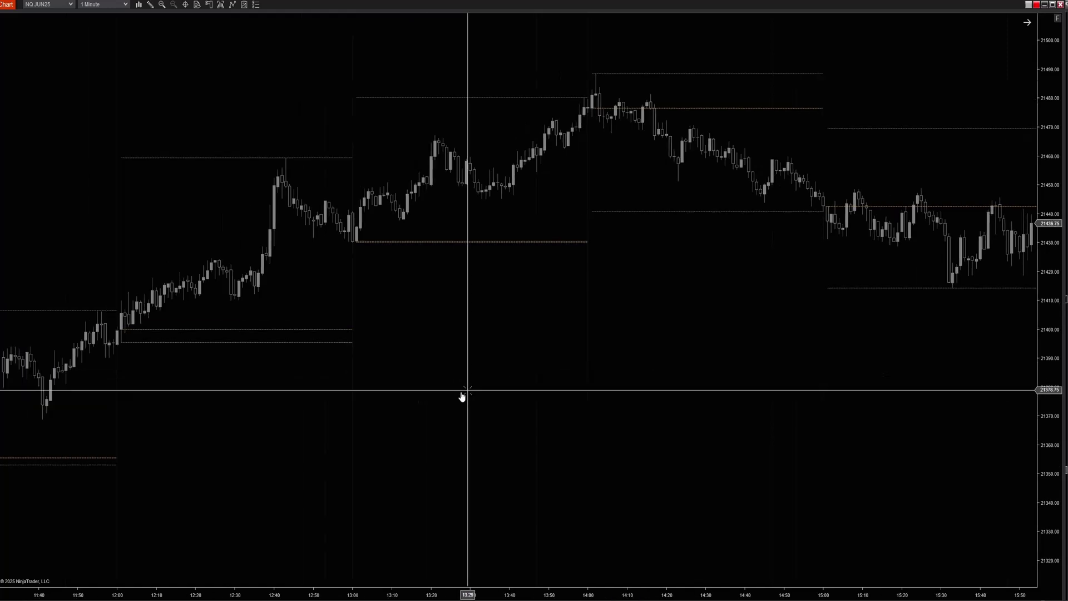
pyautogui.moveTo(462, 396); pyautogui.dragTo(586, 379)
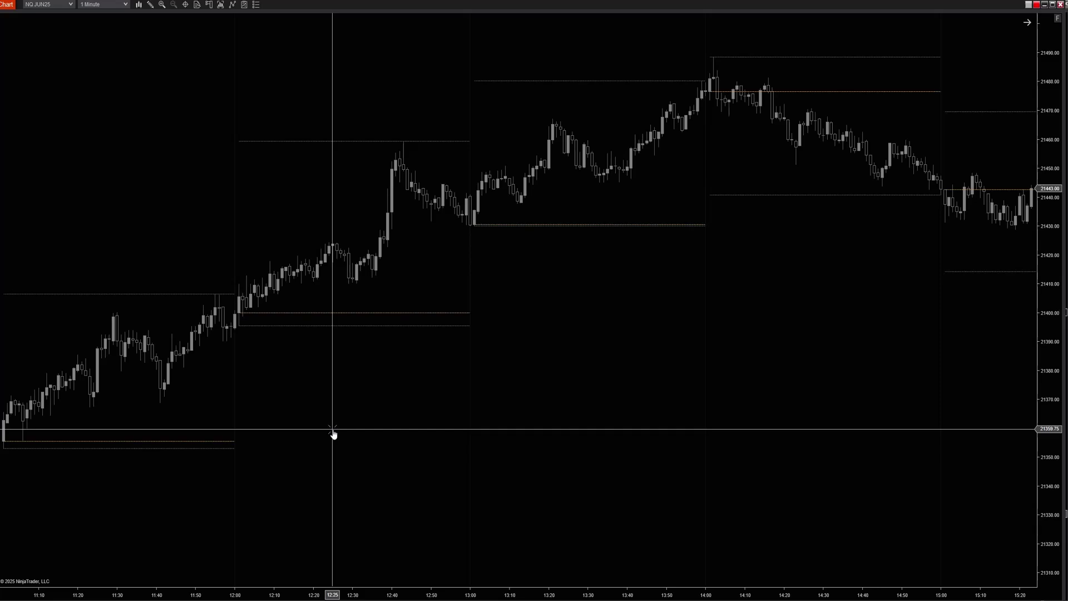
pyautogui.moveTo(215, 476); pyautogui.dragTo(739, 298)
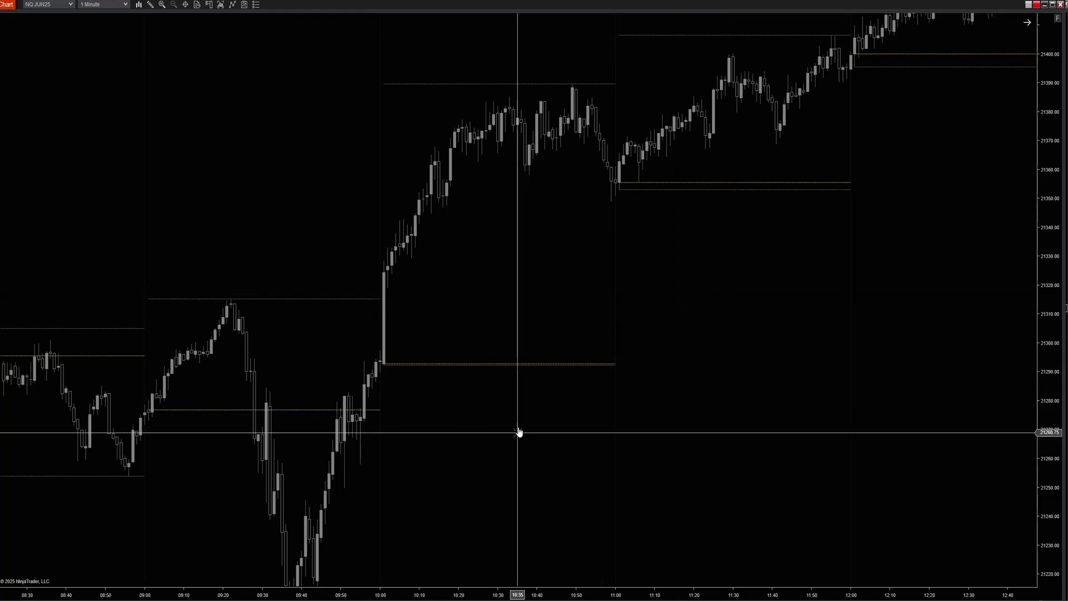
pyautogui.moveTo(519, 434); pyautogui.dragTo(575, 320)
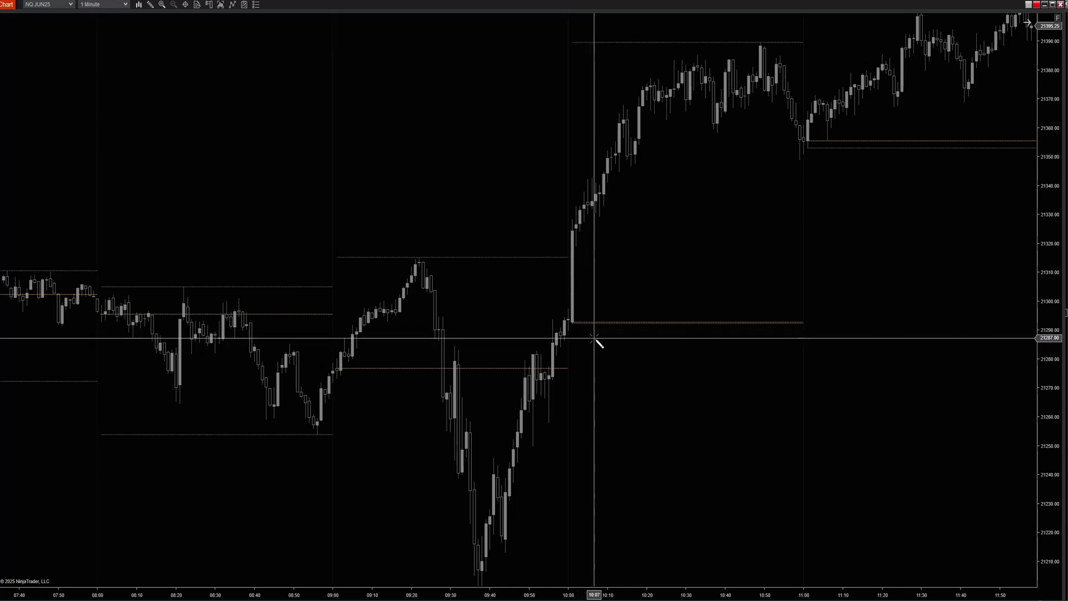
# - Start and cancel a ruler measurement and a 10:07 line, then bring up the chart's options menu
pyautogui.click(604, 321)
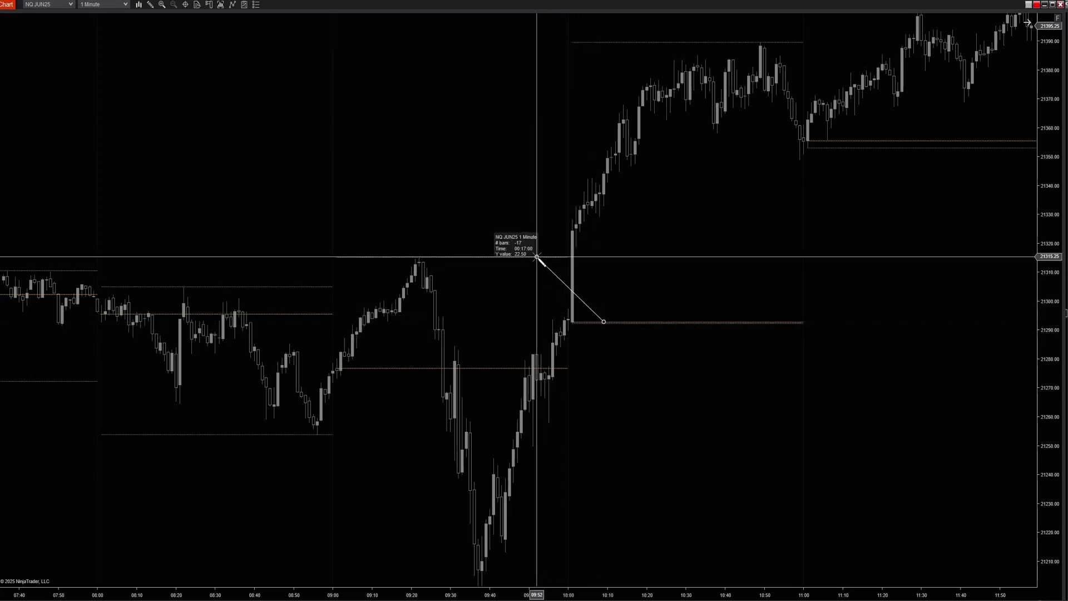
pyautogui.press('Escape')
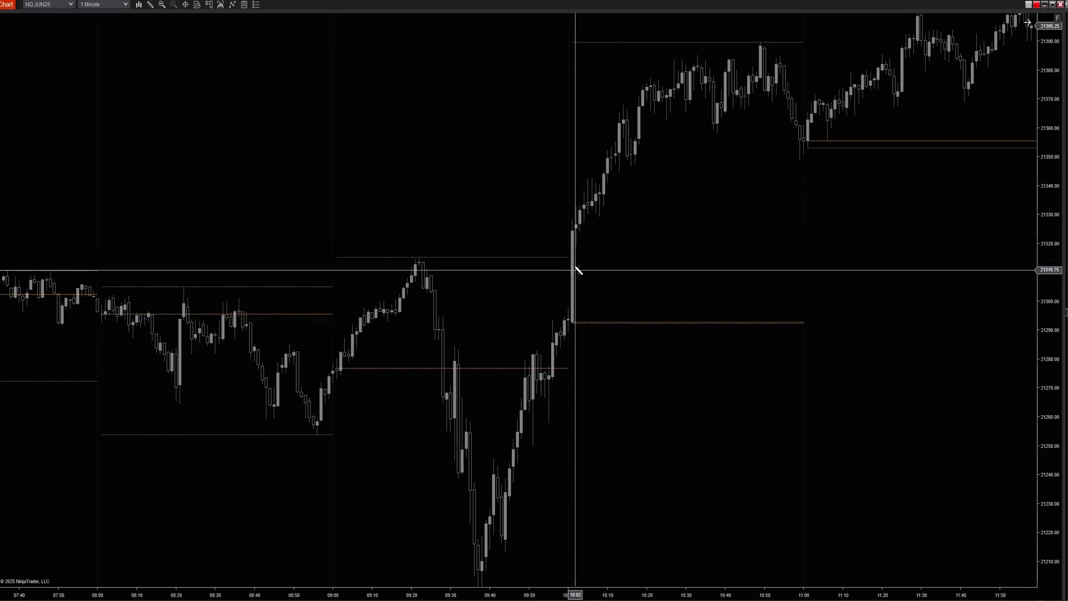
pyautogui.click(599, 208)
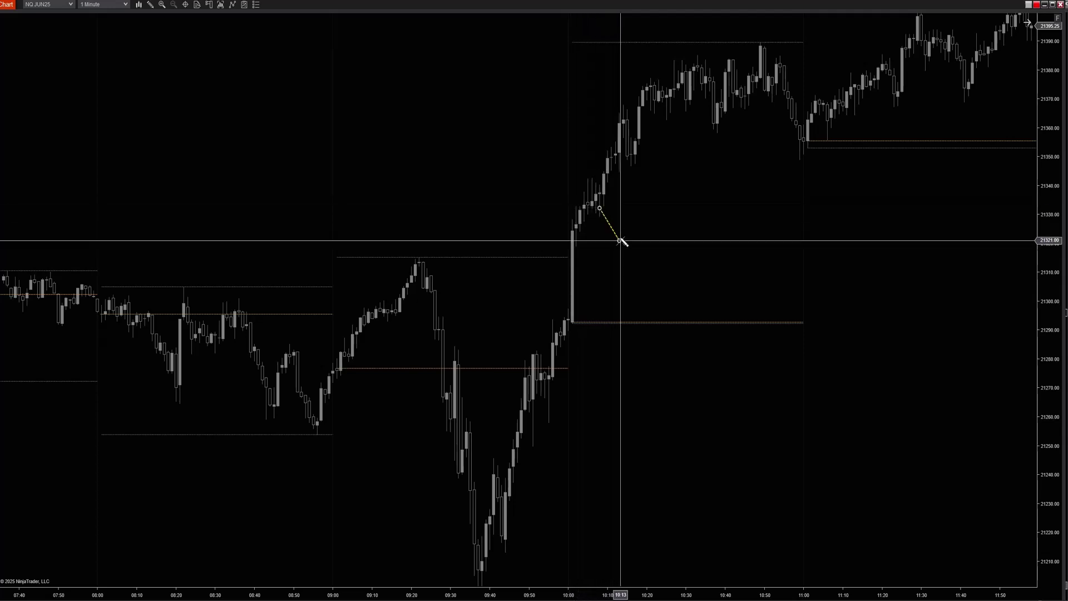
pyautogui.press('Escape')
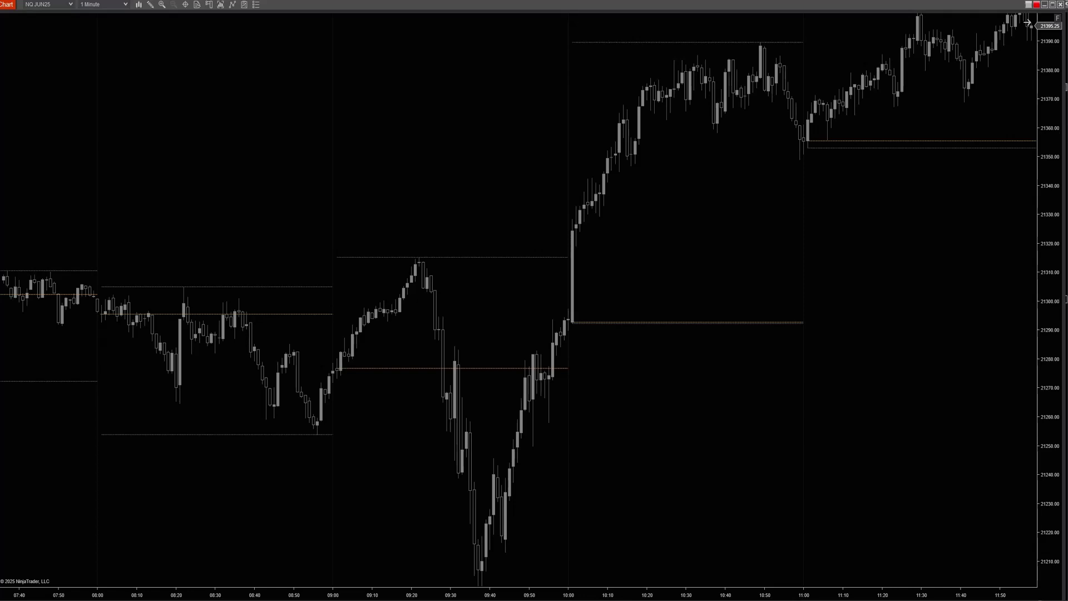
pyautogui.rightClick(761, 257)
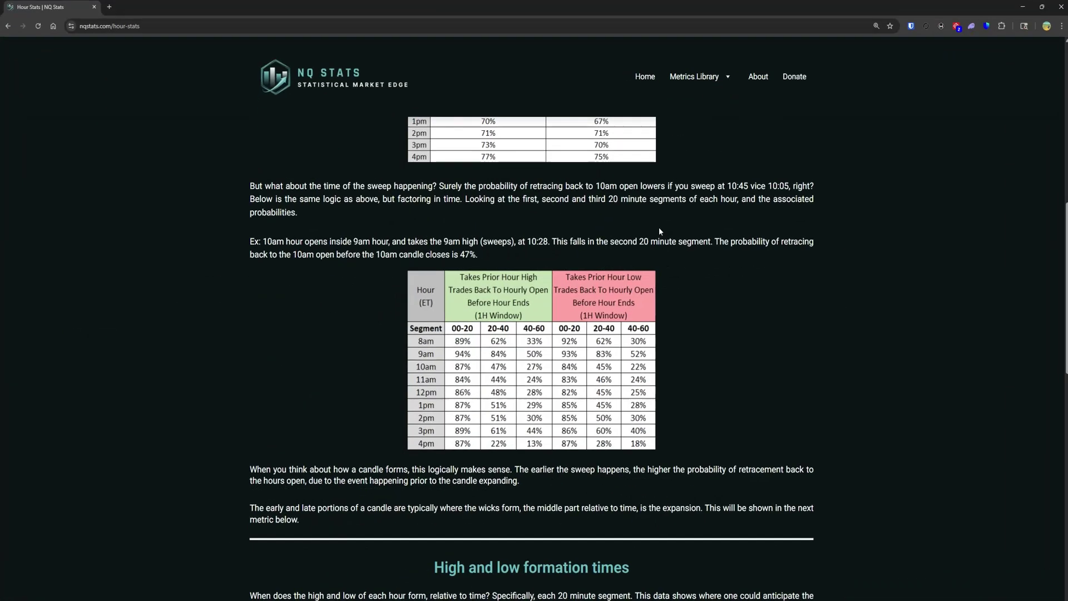
# - Scroll through the Net Change SDEVs page, then return to the NQ chart's options menu
pyautogui.moveTo(718, 83)
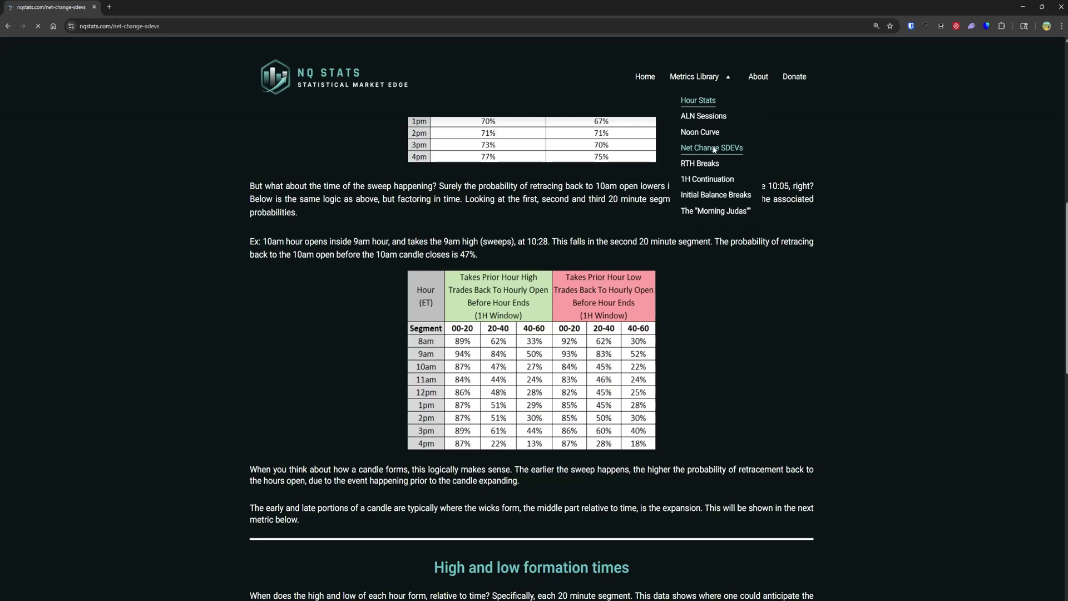
pyautogui.scroll(-15, 684, 201)
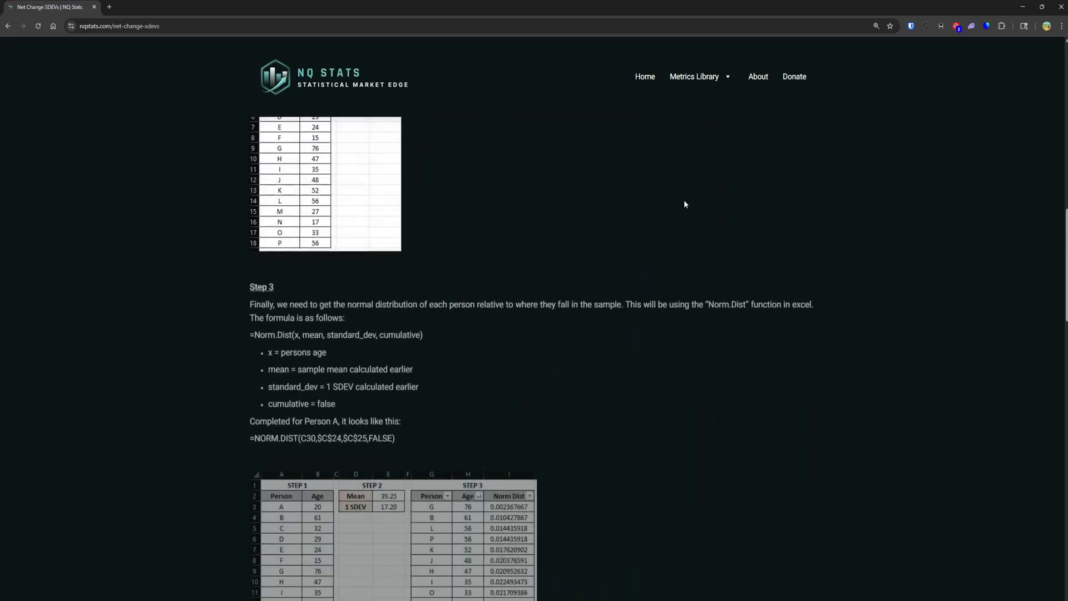
pyautogui.scroll(-20, 688, 201)
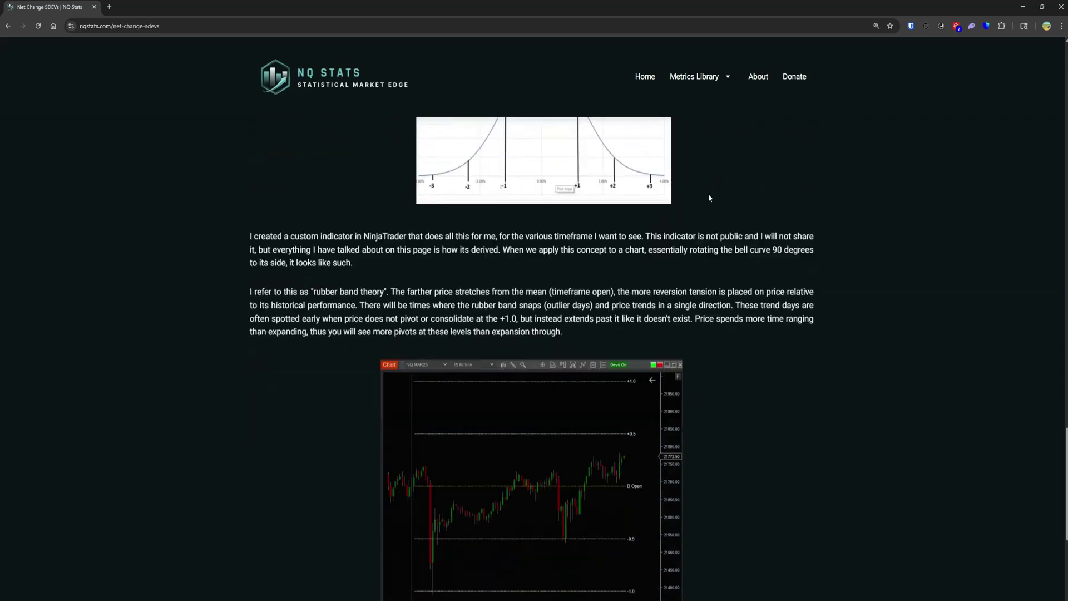
pyautogui.scroll(-6, 709, 197)
pyautogui.scroll(15, 717, 191)
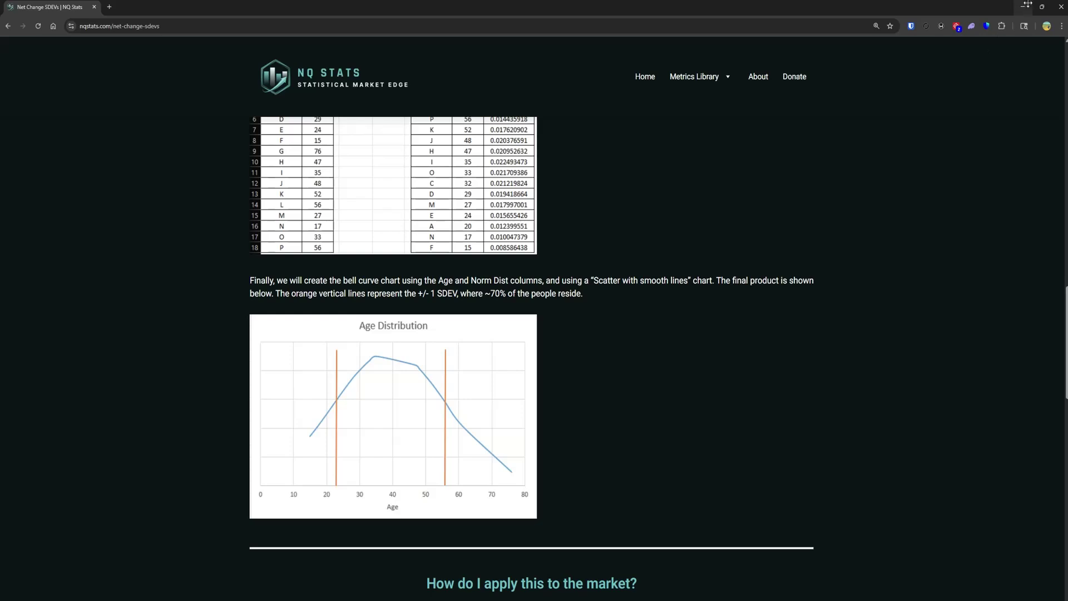
pyautogui.click(1025, 5)
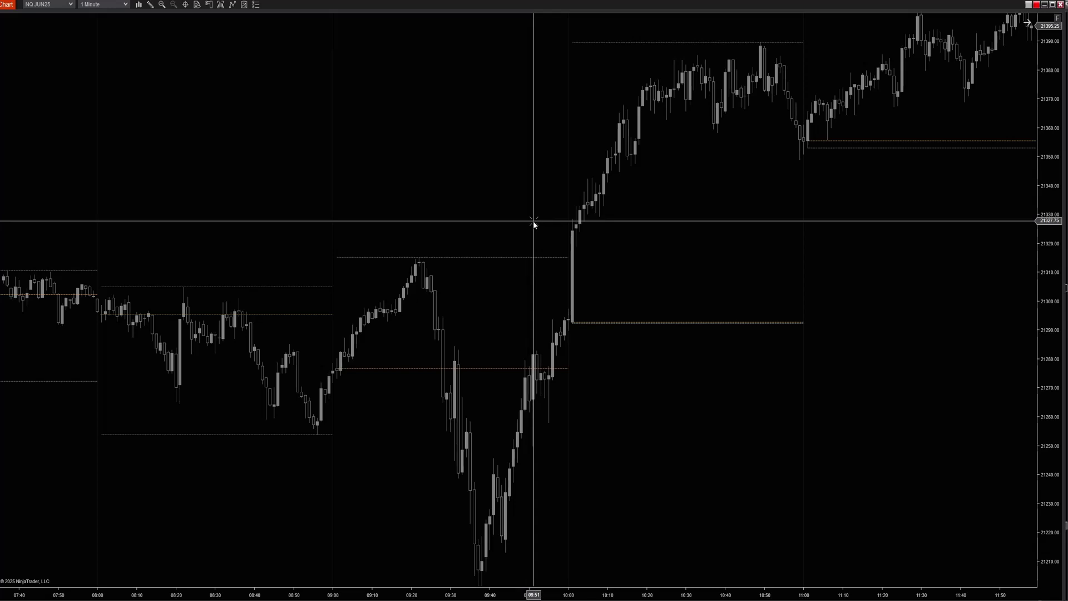
pyautogui.rightClick(684, 207)
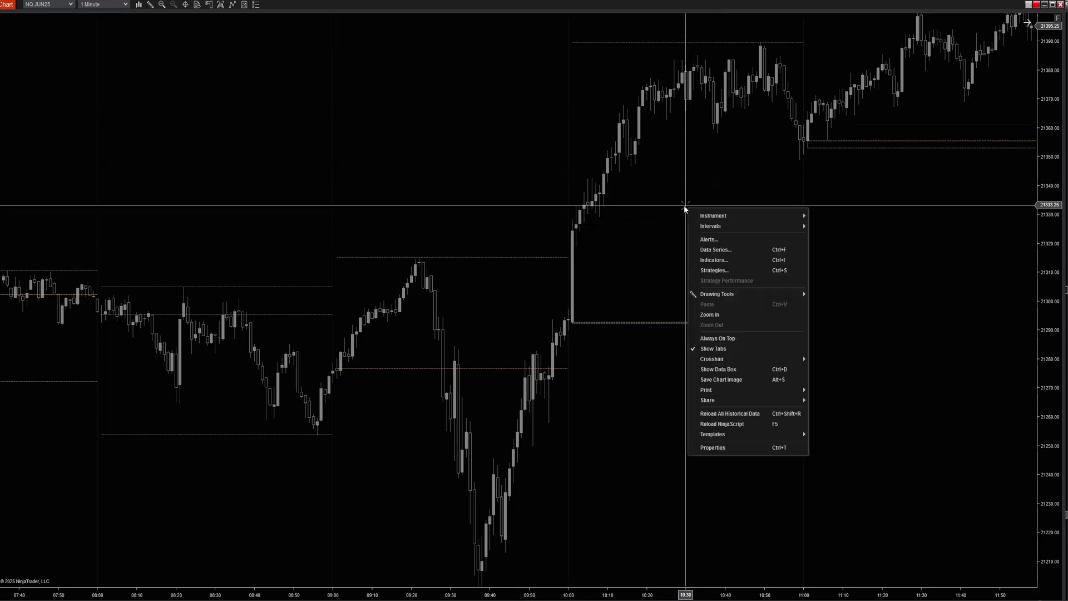
# - Add DevsDWM from the custom indicators folder with HVD Time Frame set to Daily
pyautogui.click(724, 260)
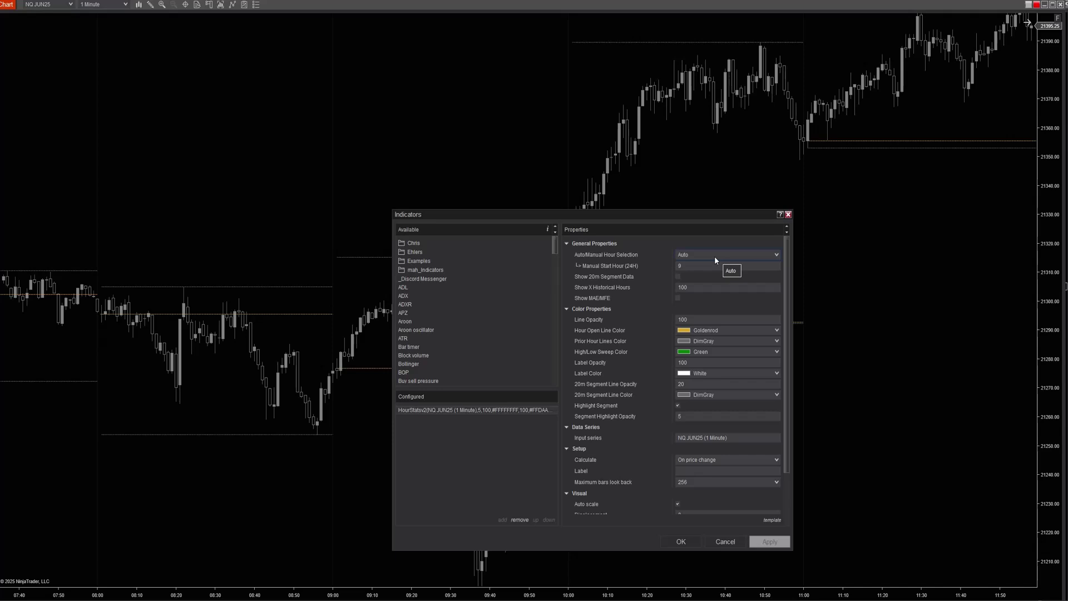
pyautogui.click(418, 242)
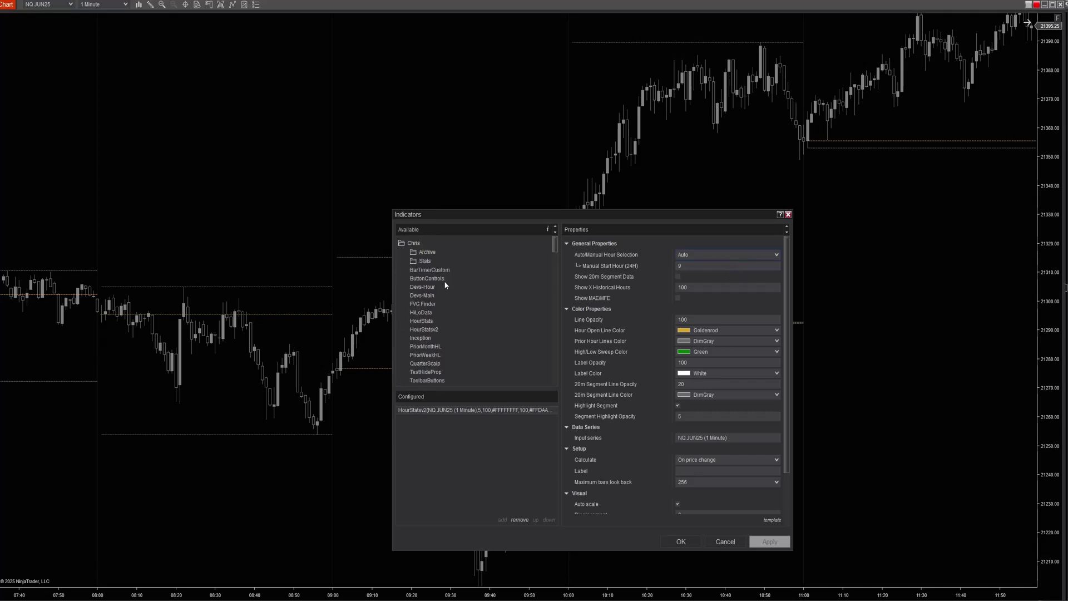
pyautogui.doubleClick(428, 298)
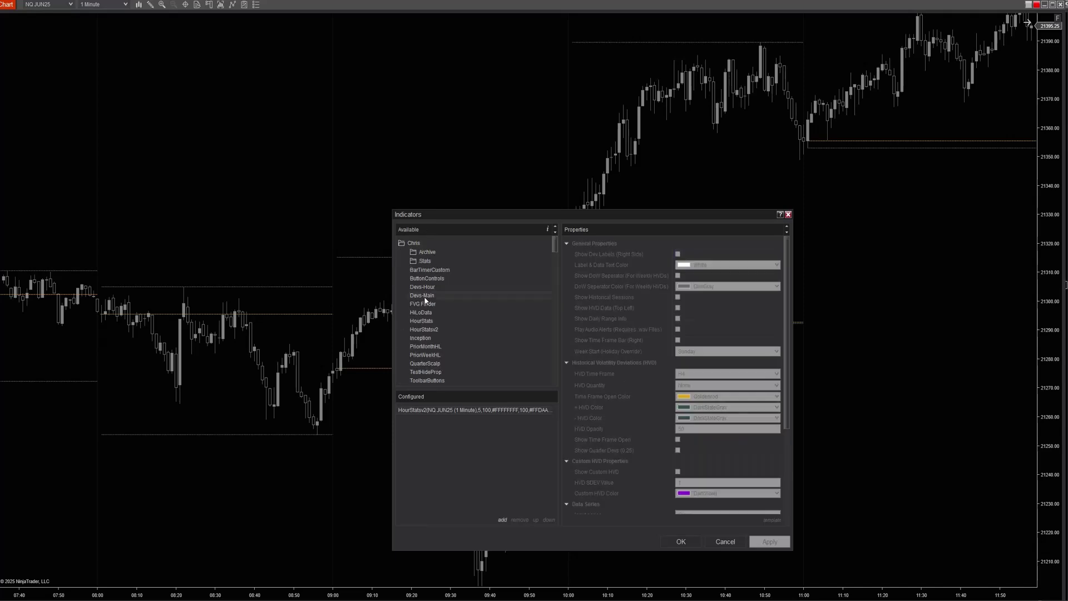
pyautogui.click(689, 373)
pyautogui.click(694, 395)
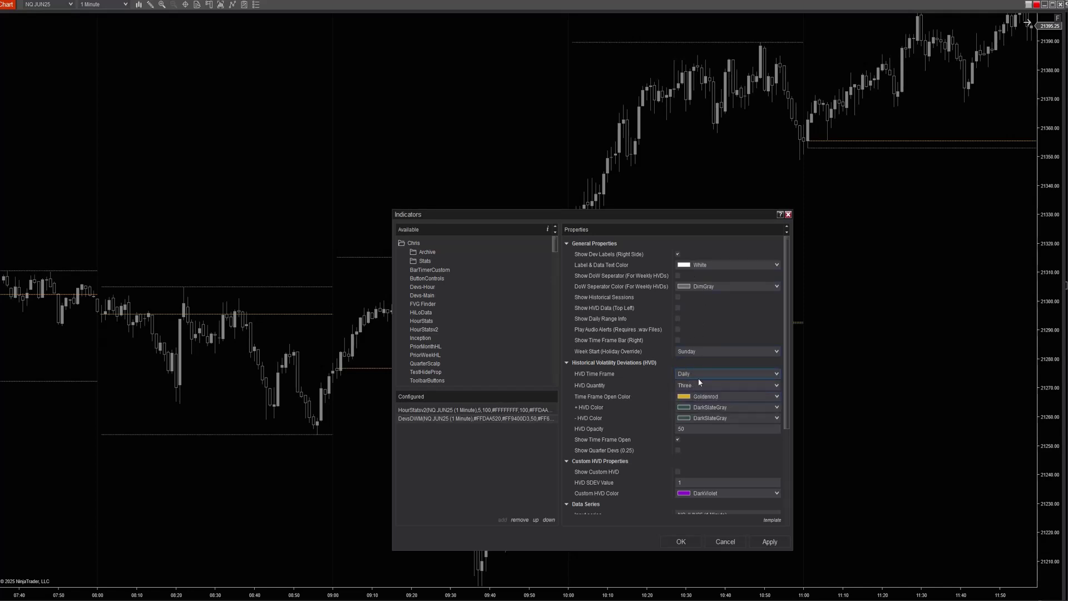
pyautogui.click(762, 543)
pyautogui.click(681, 539)
# - Zoom out and pan the chart to show the session through 14:30
pyautogui.scroll(-10, 682, 548)
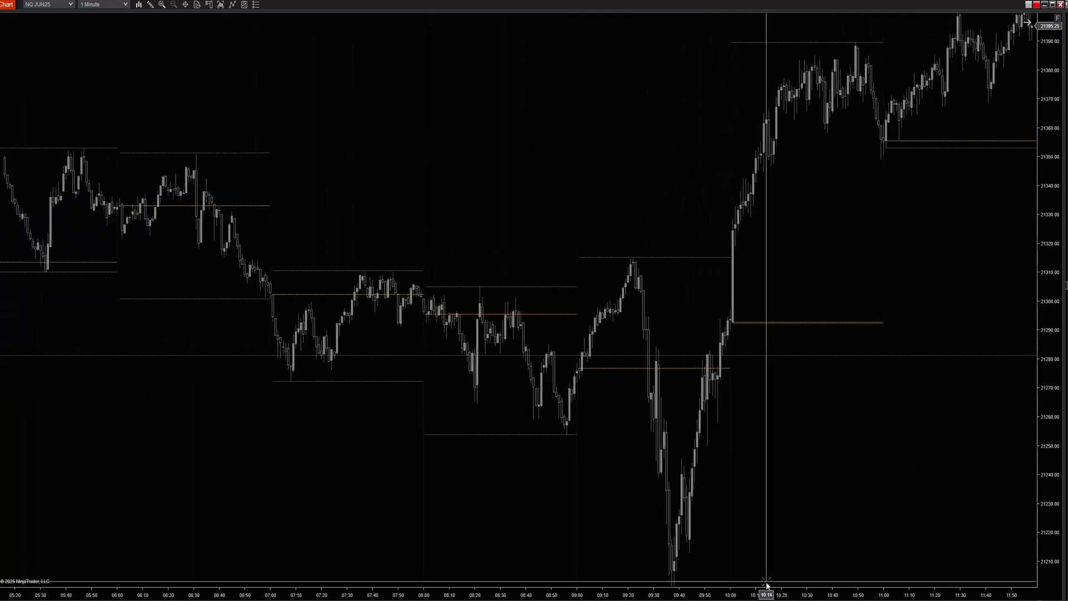
pyautogui.scroll(-5, 834, 572)
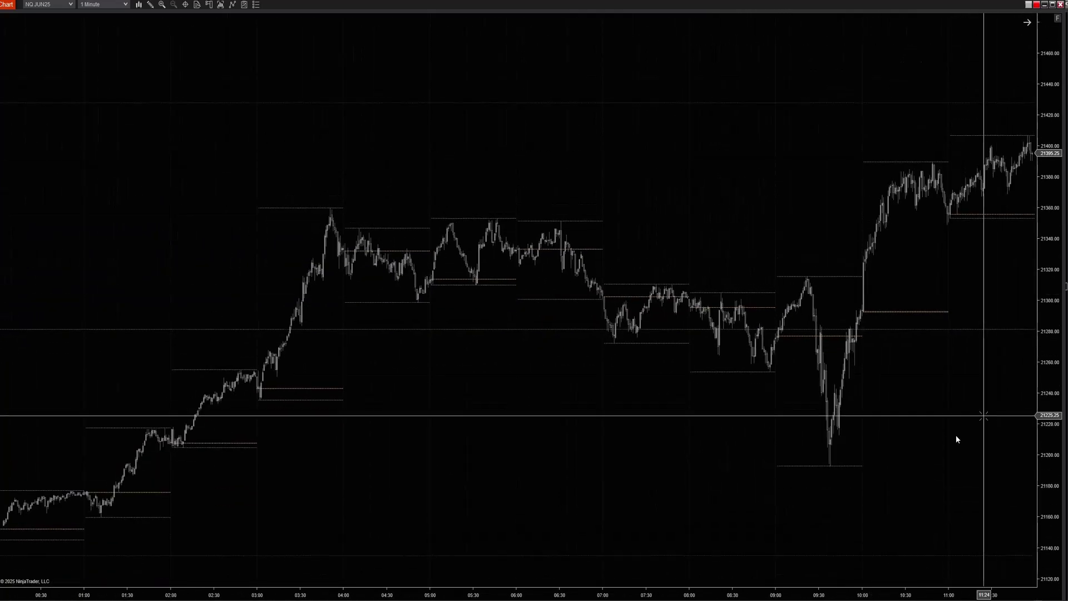
pyautogui.moveTo(910, 494); pyautogui.dragTo(794, 489)
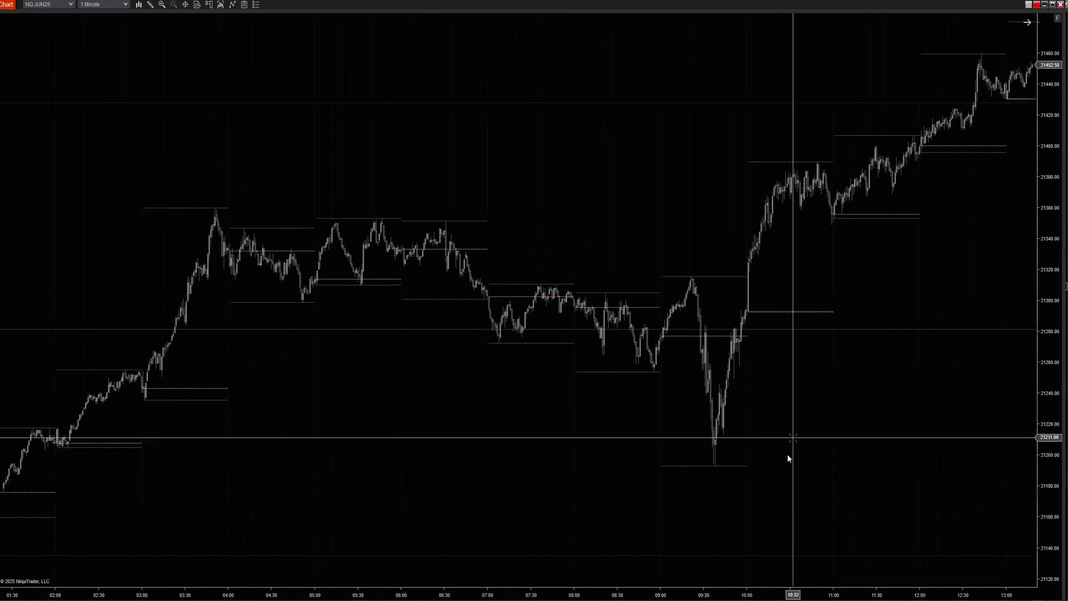
pyautogui.moveTo(779, 392); pyautogui.dragTo(645, 341)
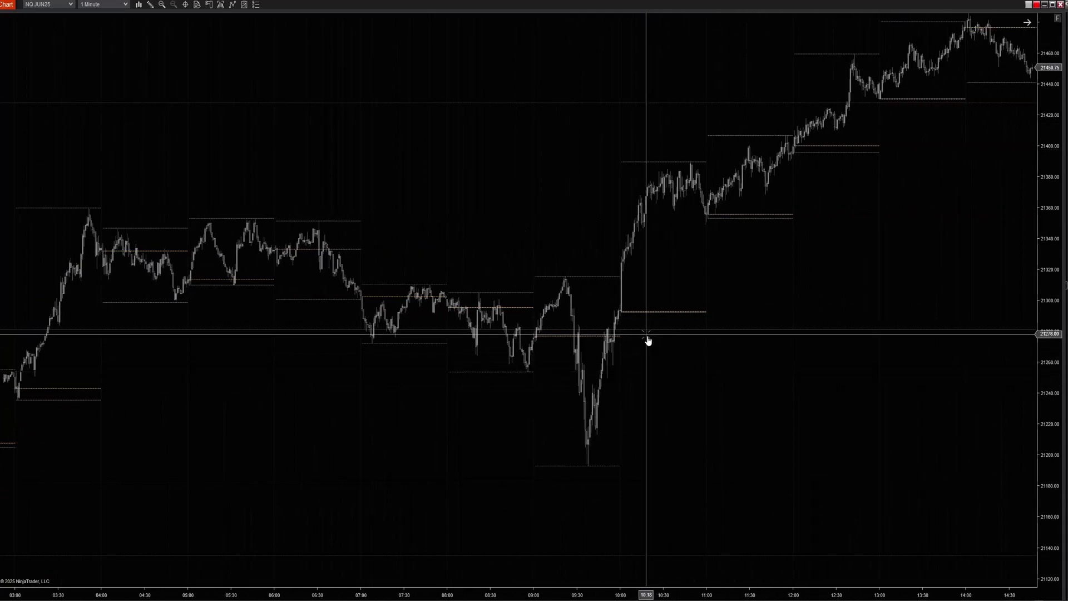
# - Set DevsDWM's +HVD and -HVD colors to Green with opacity 100 and apply
pyautogui.rightClick(562, 171)
pyautogui.click(584, 227)
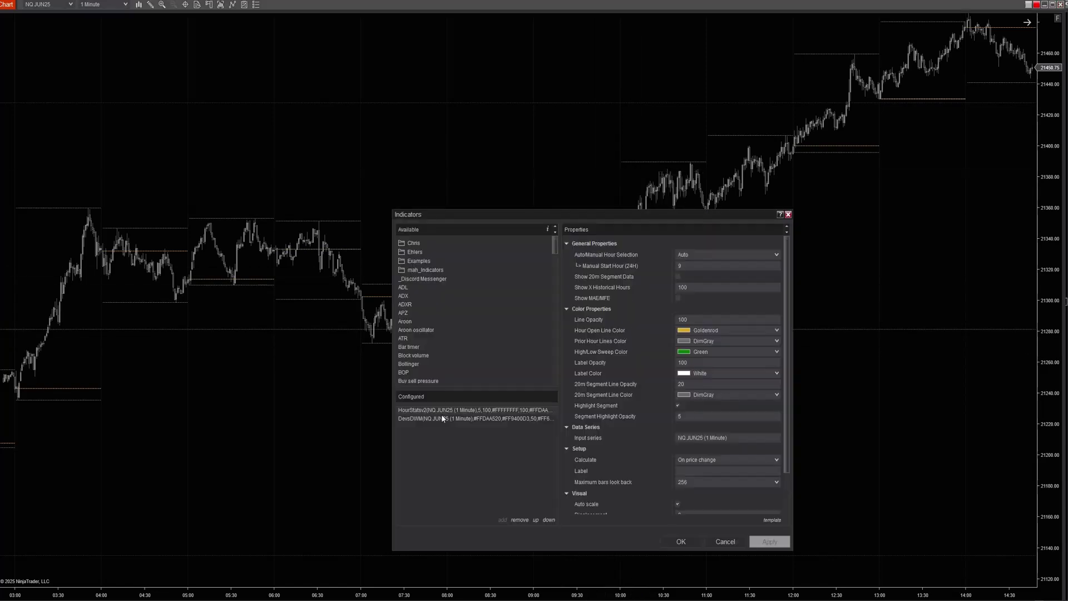
pyautogui.click(428, 418)
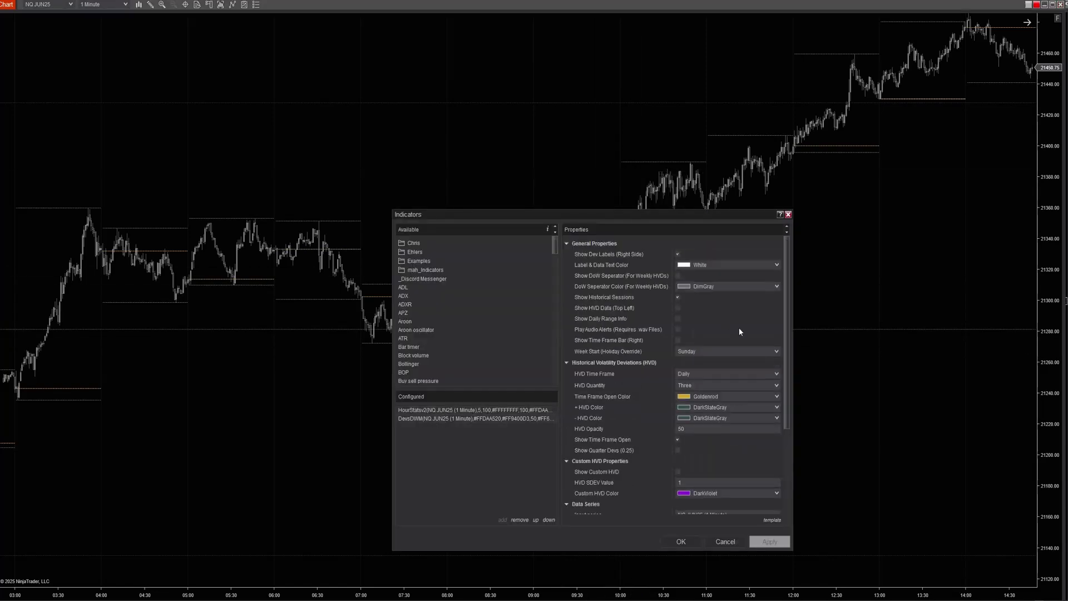
pyautogui.click(776, 408)
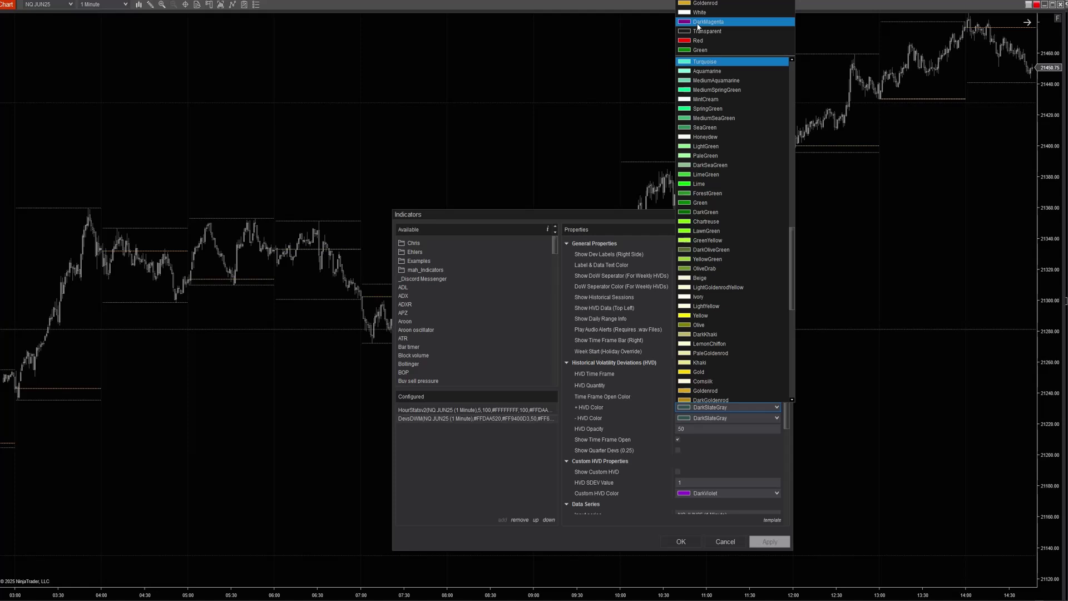
pyautogui.click(700, 50)
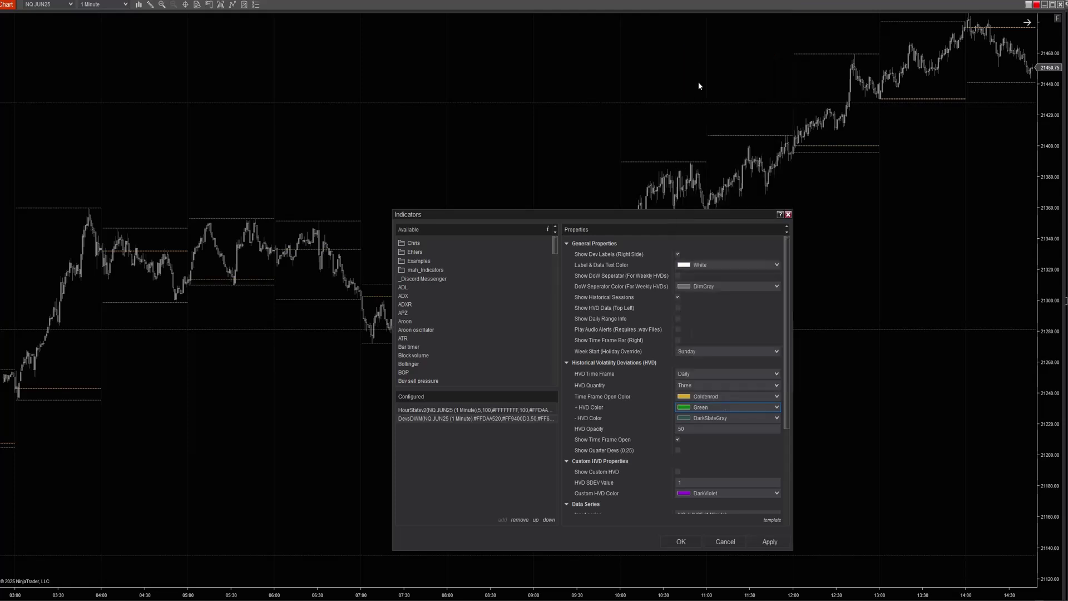
pyautogui.click(777, 418)
pyautogui.click(700, 12)
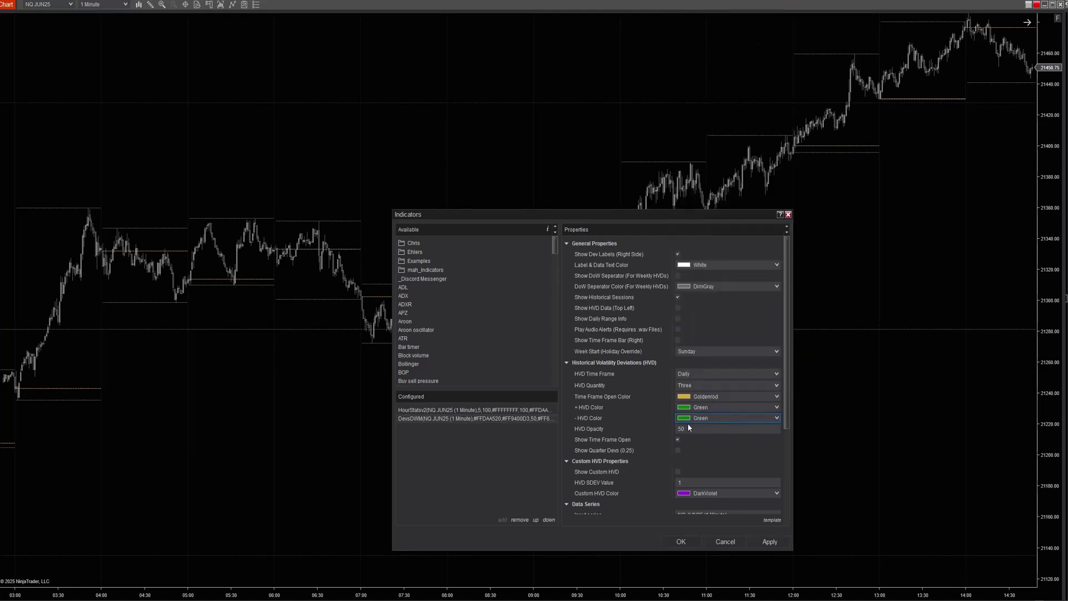
pyautogui.click(775, 542)
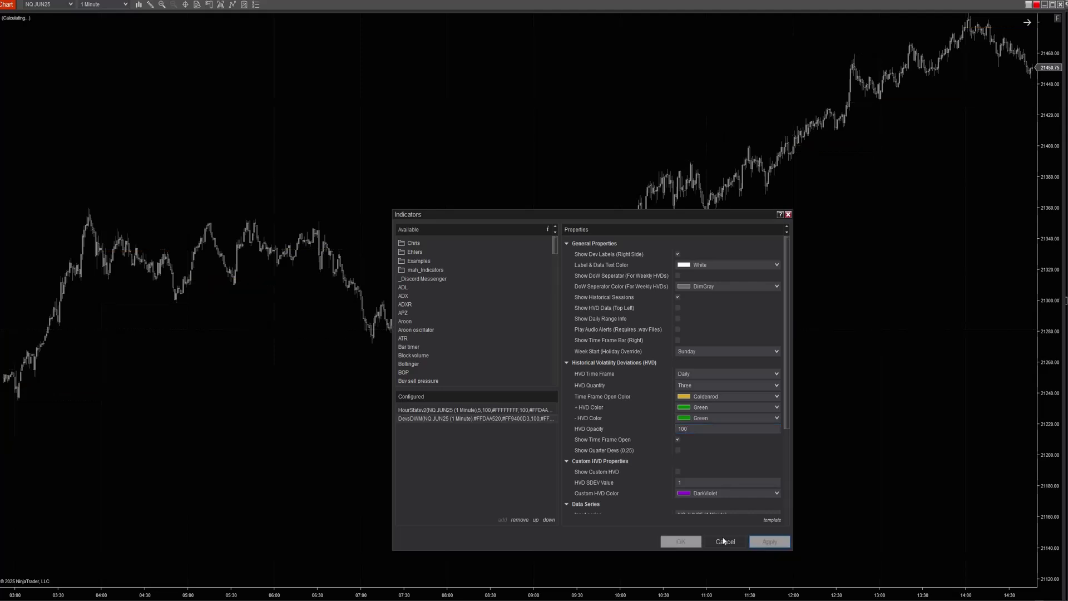
pyautogui.click(688, 541)
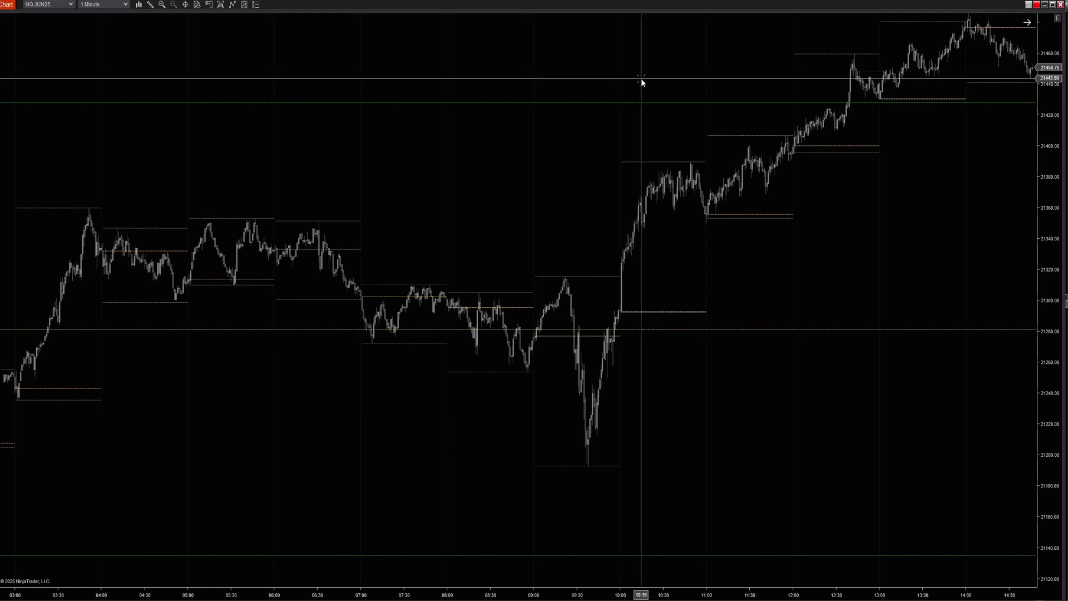
# - Place a horizontal level line near 21280 on the NQ chart
pyautogui.click(628, 257)
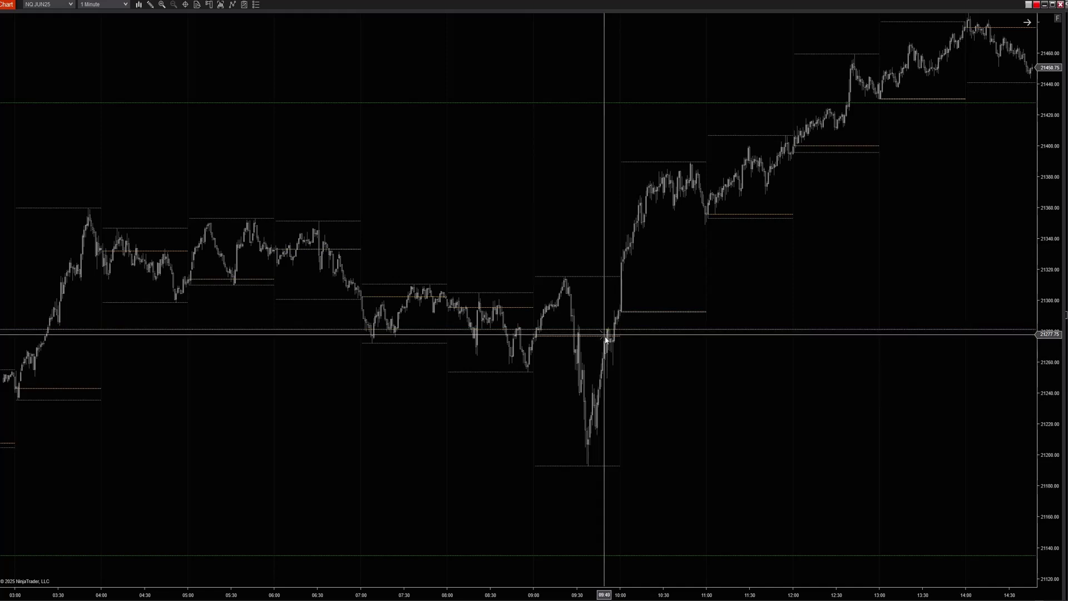
# - Sketch a zigzag over the morning bars and a path at 09:58, discarding both
pyautogui.click(203, 276)
pyautogui.click(279, 434)
pyautogui.click(432, 182)
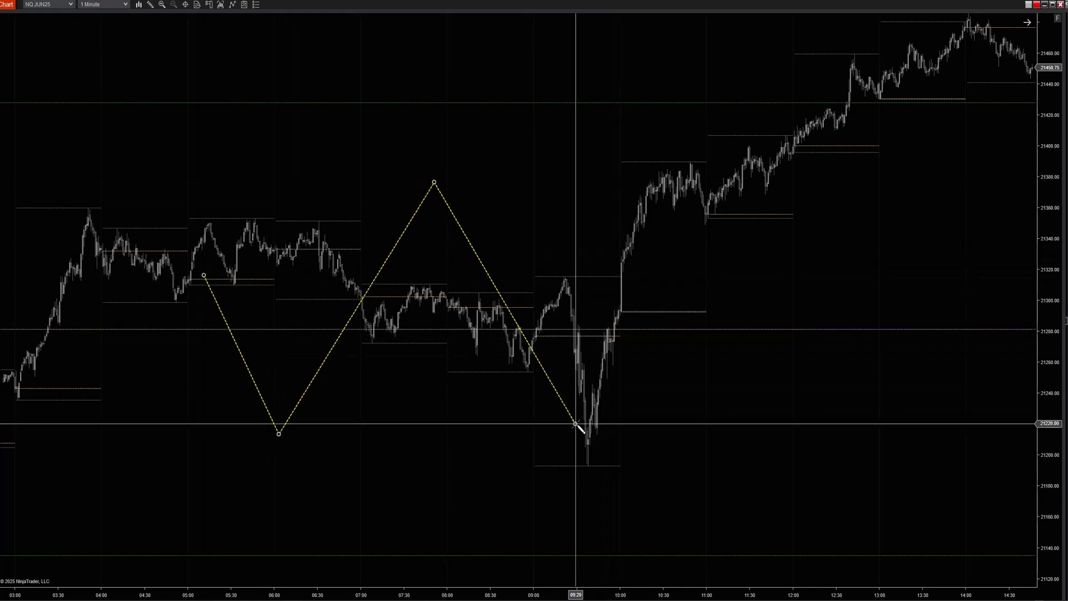
pyautogui.press('Escape')
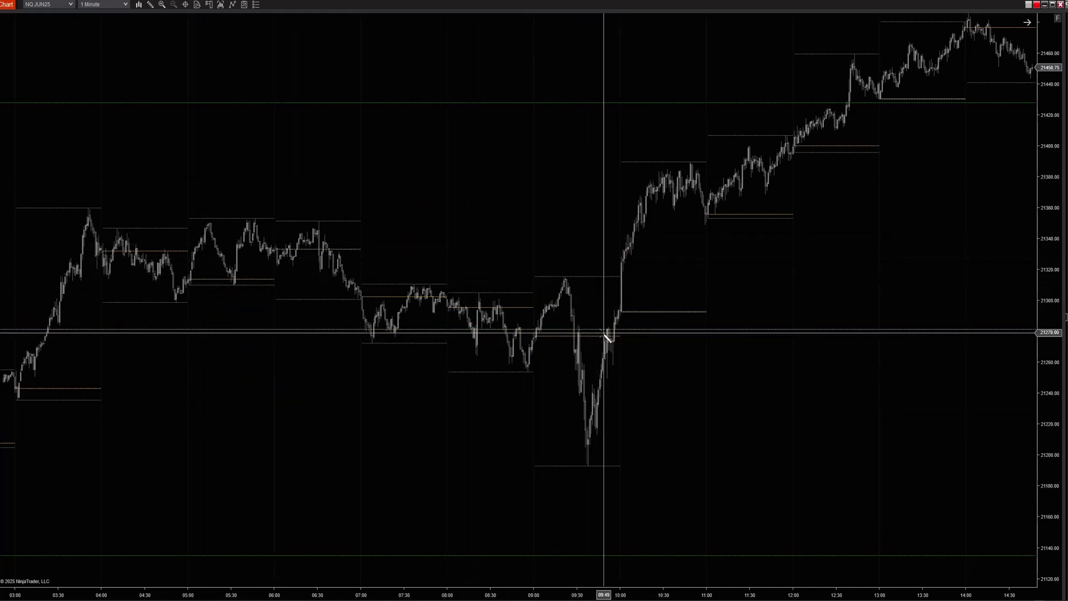
pyautogui.click(615, 331)
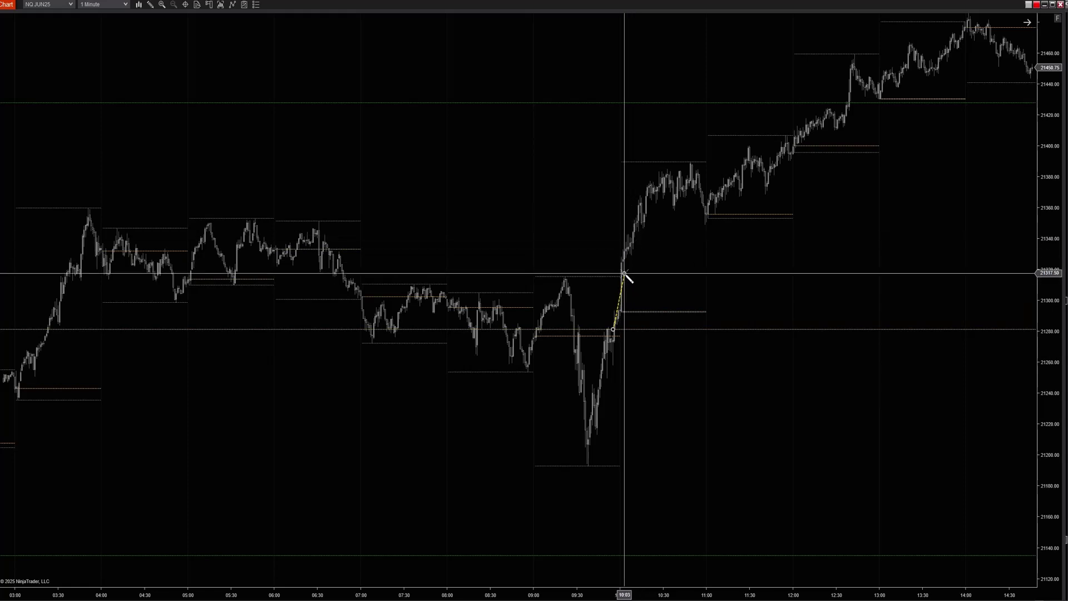
pyautogui.press('Escape')
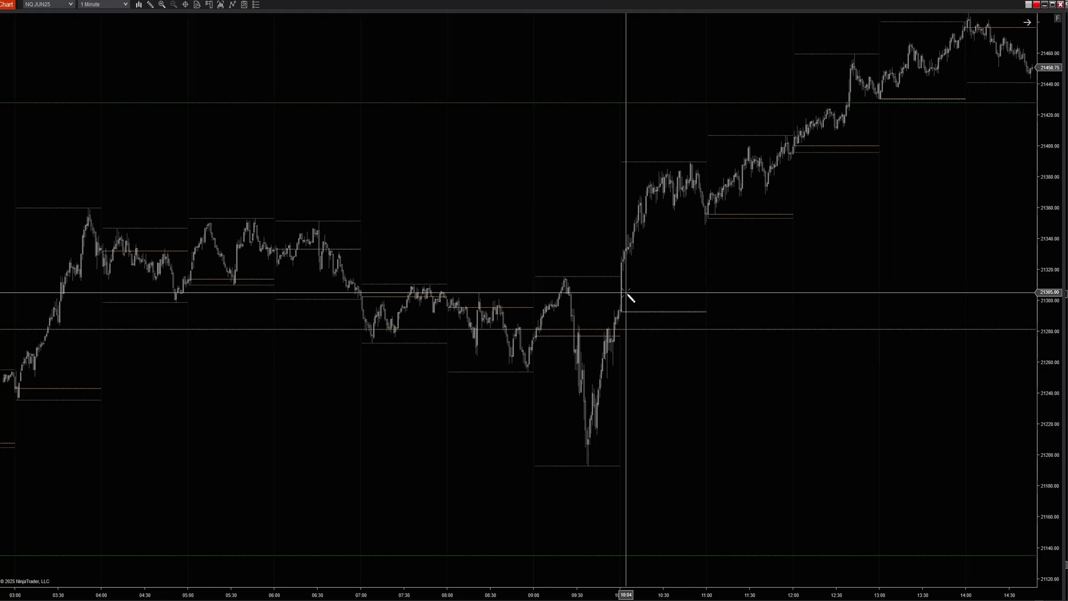
# - Sketch paths from 10:30 to a peak above 21460 and a low near 21130, discarding both
pyautogui.click(659, 330)
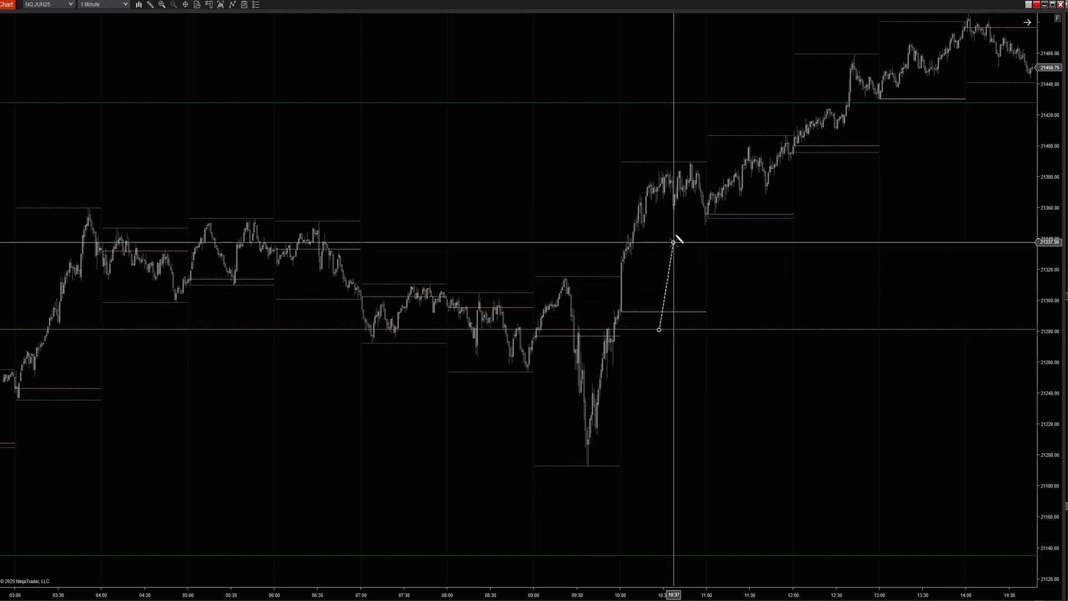
pyautogui.click(710, 53)
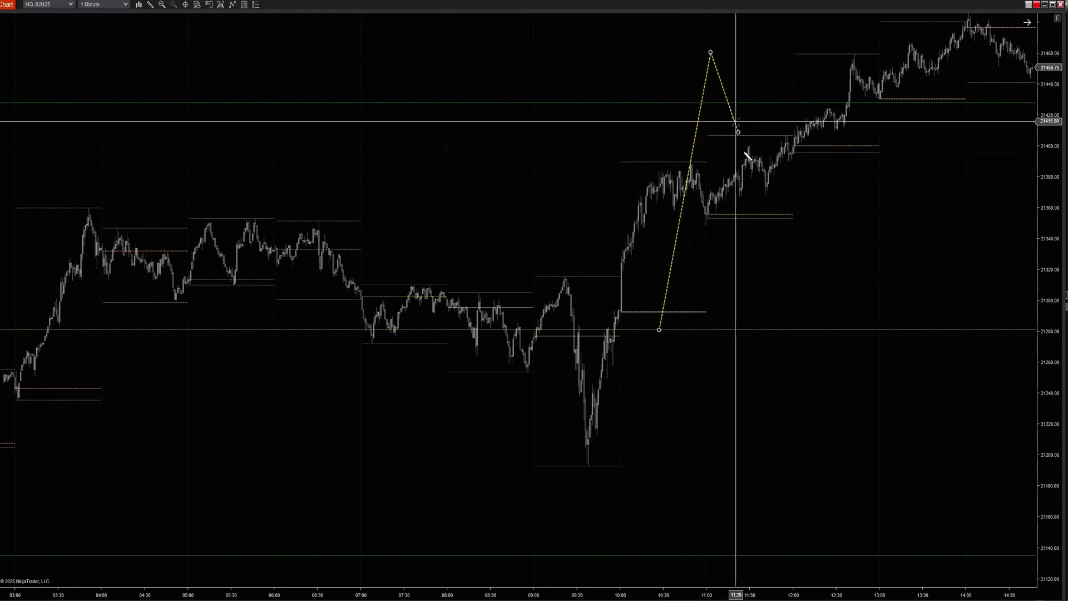
pyautogui.press('Escape')
pyautogui.click(657, 335)
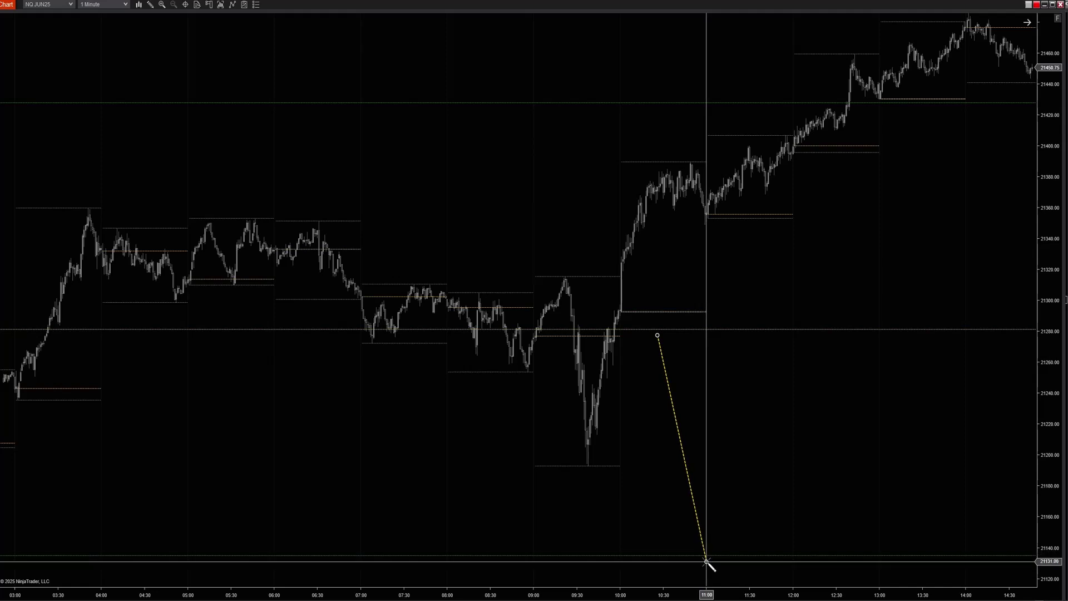
pyautogui.click(700, 545)
pyautogui.press('Escape')
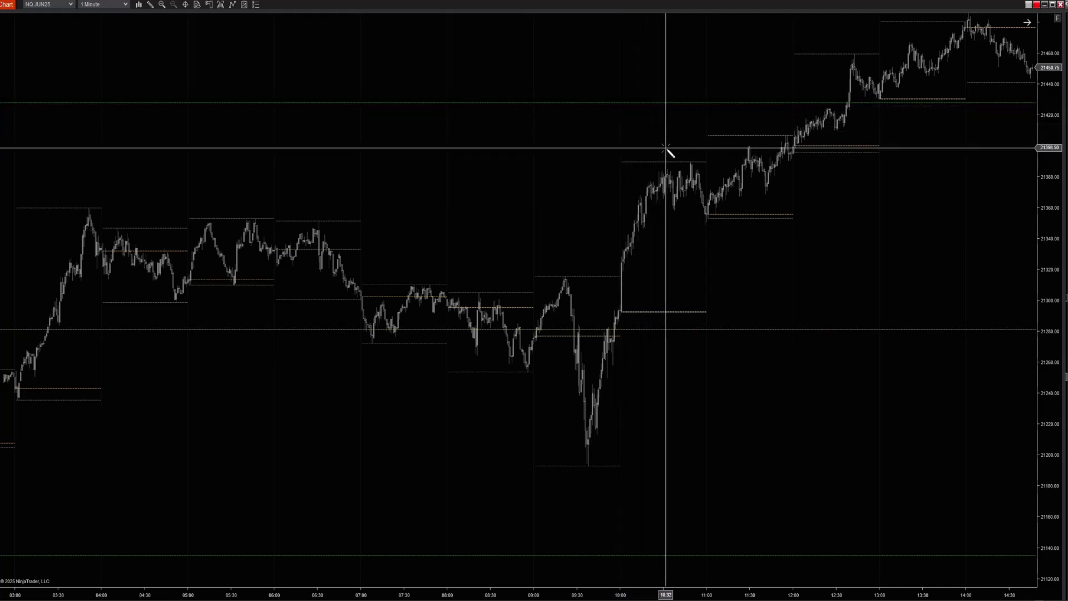
# - Change DevsDWM's HVD Time Frame from Daily to H4 and apply it
pyautogui.rightClick(677, 269)
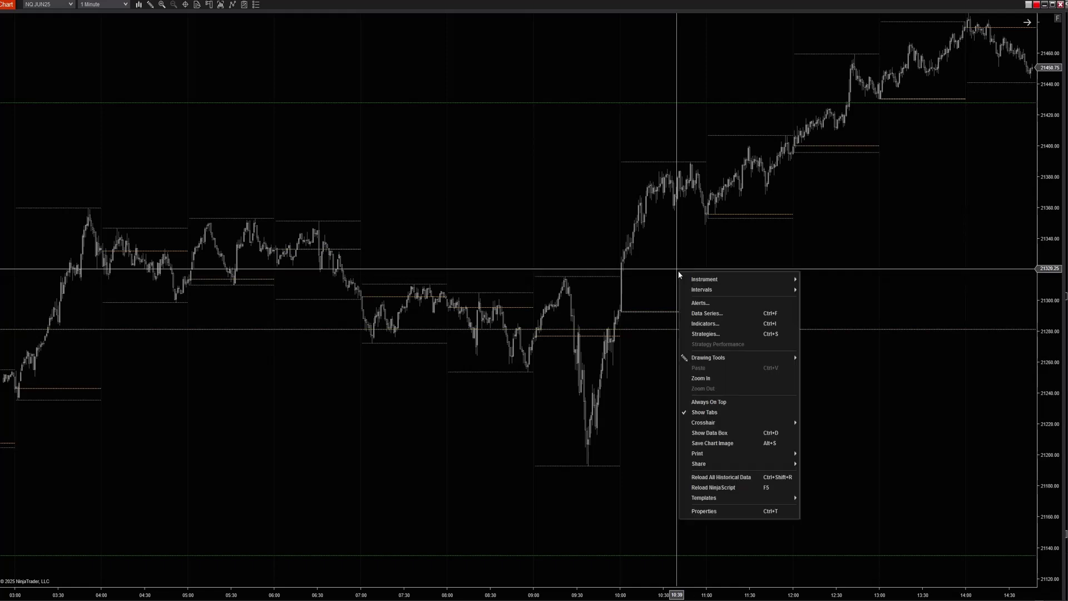
pyautogui.click(716, 323)
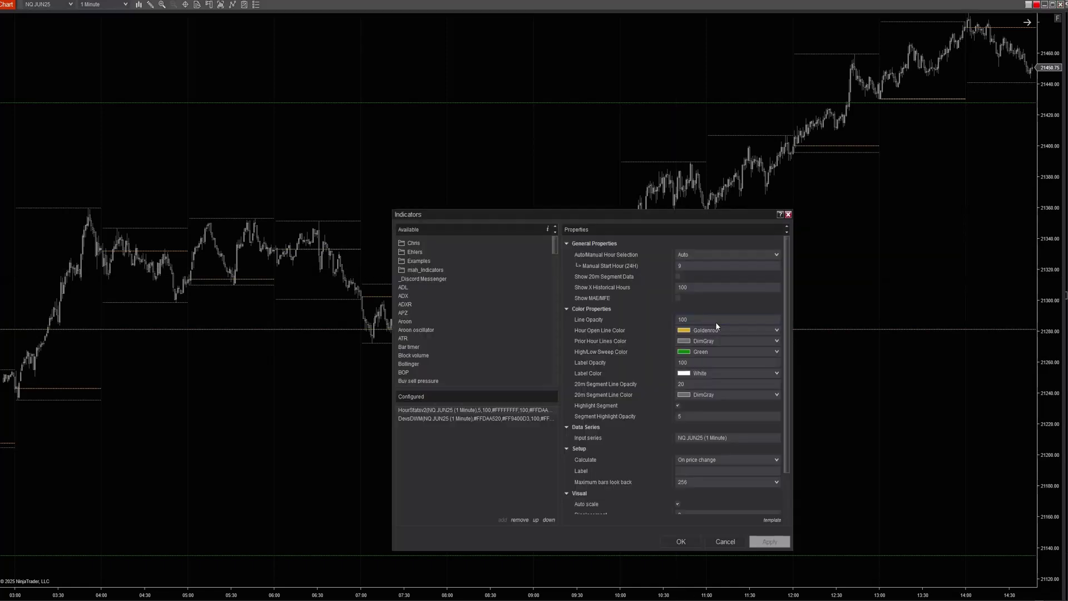
pyautogui.click(425, 418)
pyautogui.click(696, 376)
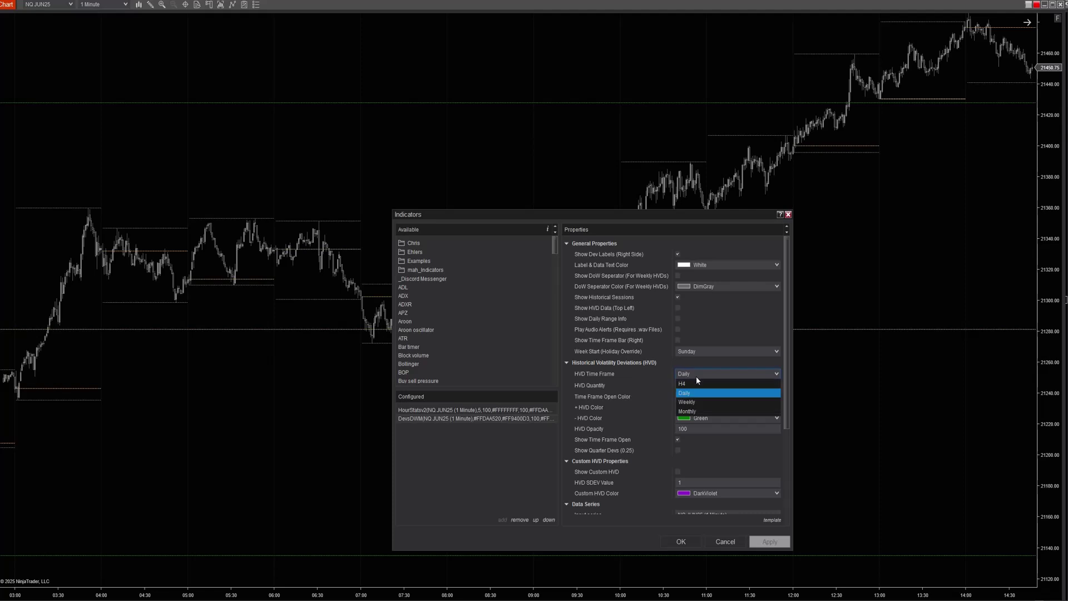
pyautogui.click(705, 400)
pyautogui.click(768, 542)
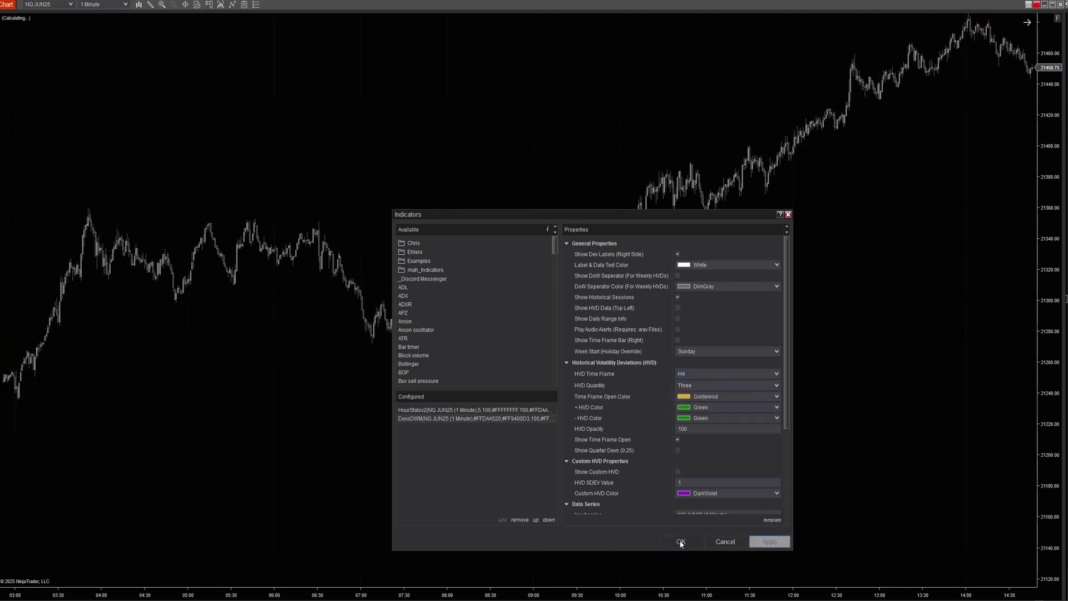
pyautogui.click(679, 543)
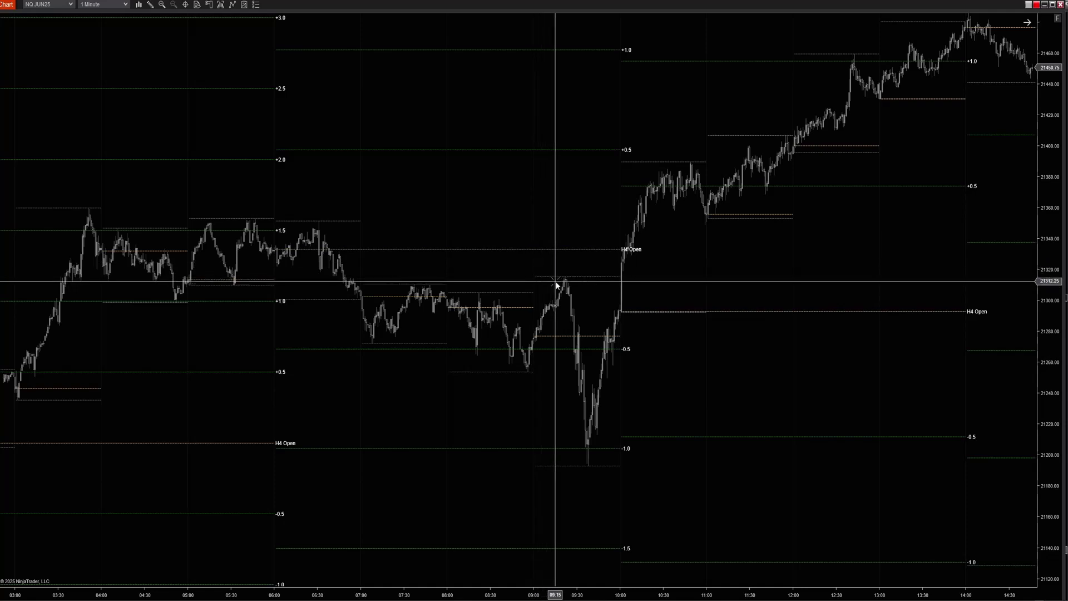
pyautogui.click(620, 311)
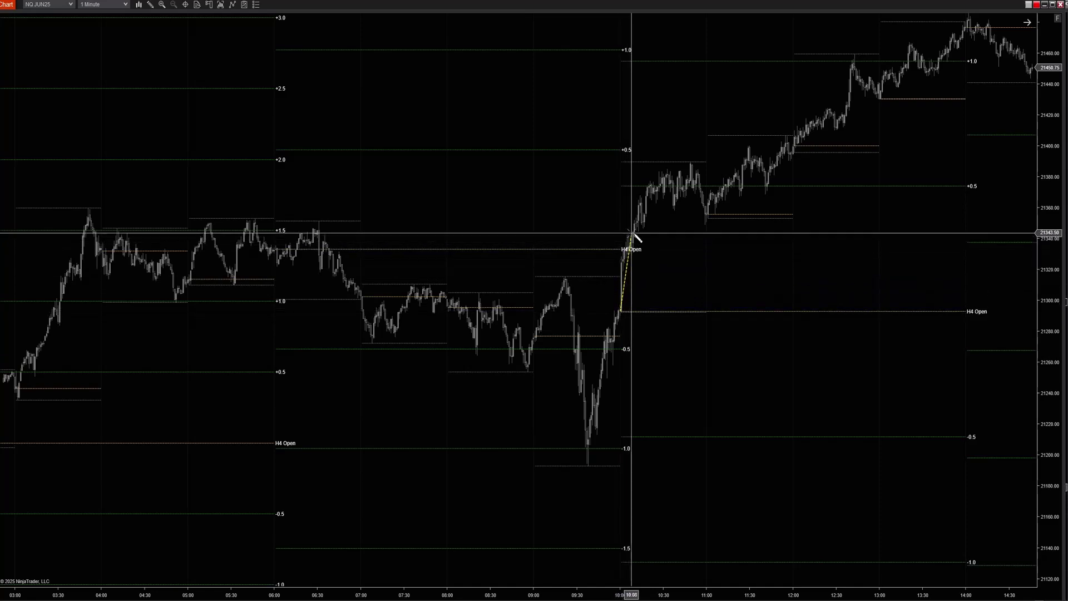
pyautogui.press('Escape')
pyautogui.moveTo(635, 240)
pyautogui.mouseDown()
pyautogui.moveTo(648, 248)
pyautogui.moveTo(618, 228)
pyautogui.mouseUp()
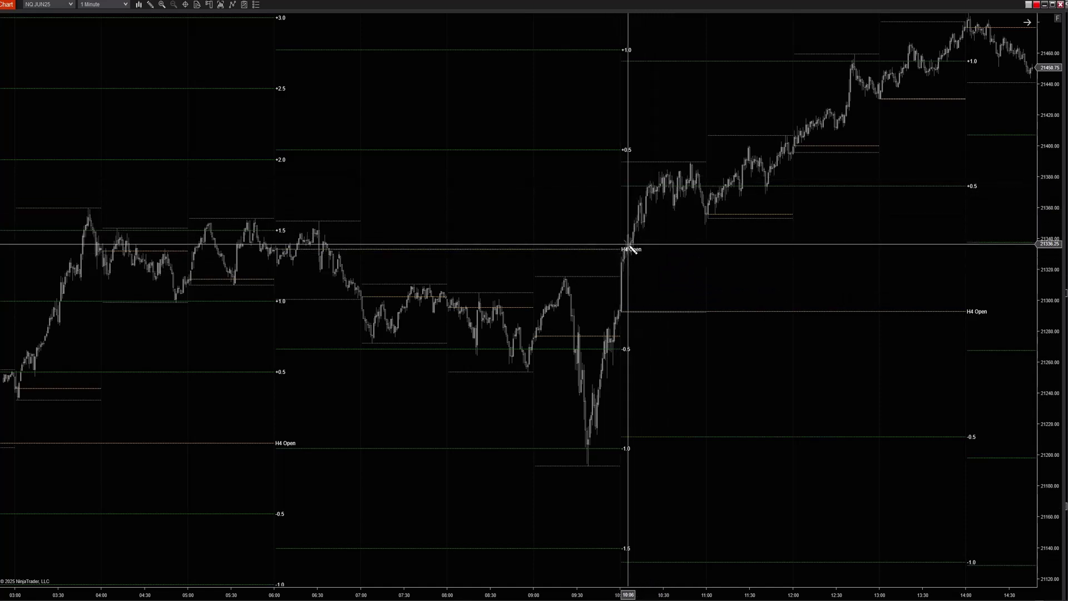
# - Remove DevsDWM and add Devs-Hour in the chart's Indicators window
pyautogui.rightClick(687, 271)
pyautogui.click(706, 320)
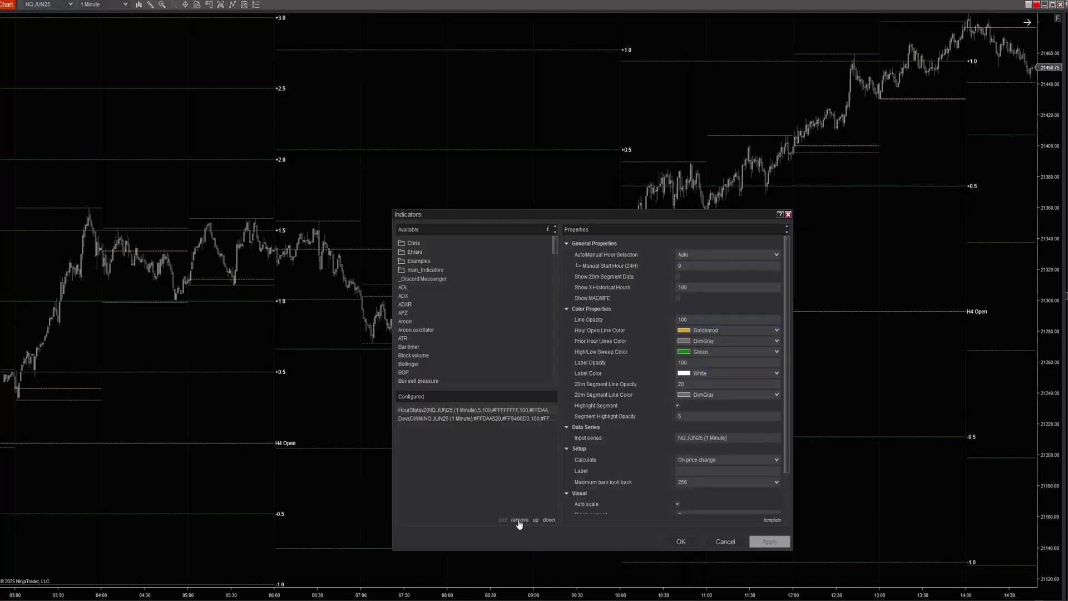
pyautogui.click(444, 421)
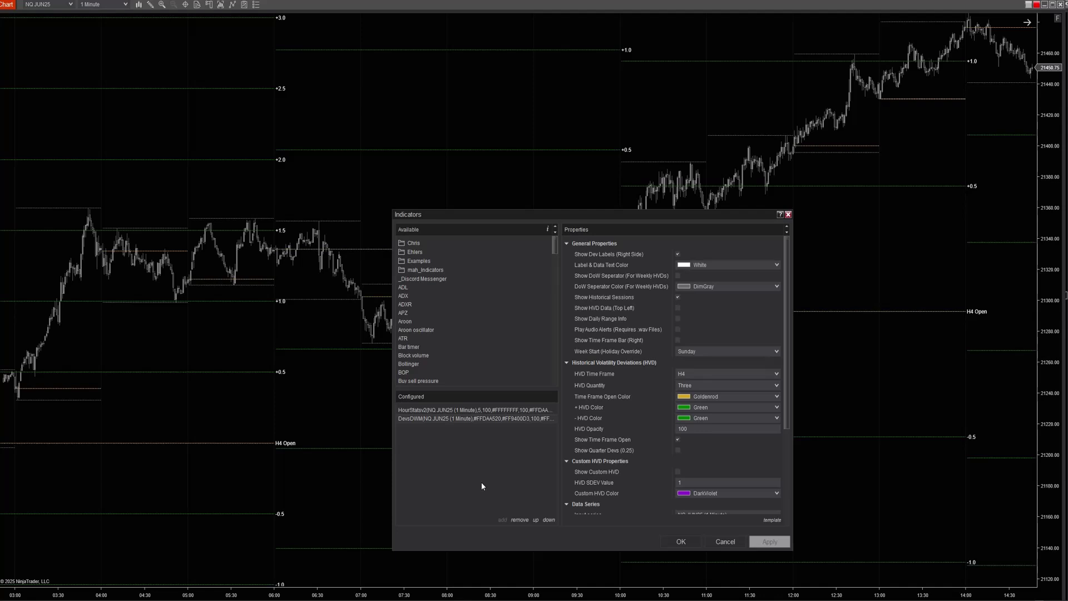
pyautogui.click(520, 519)
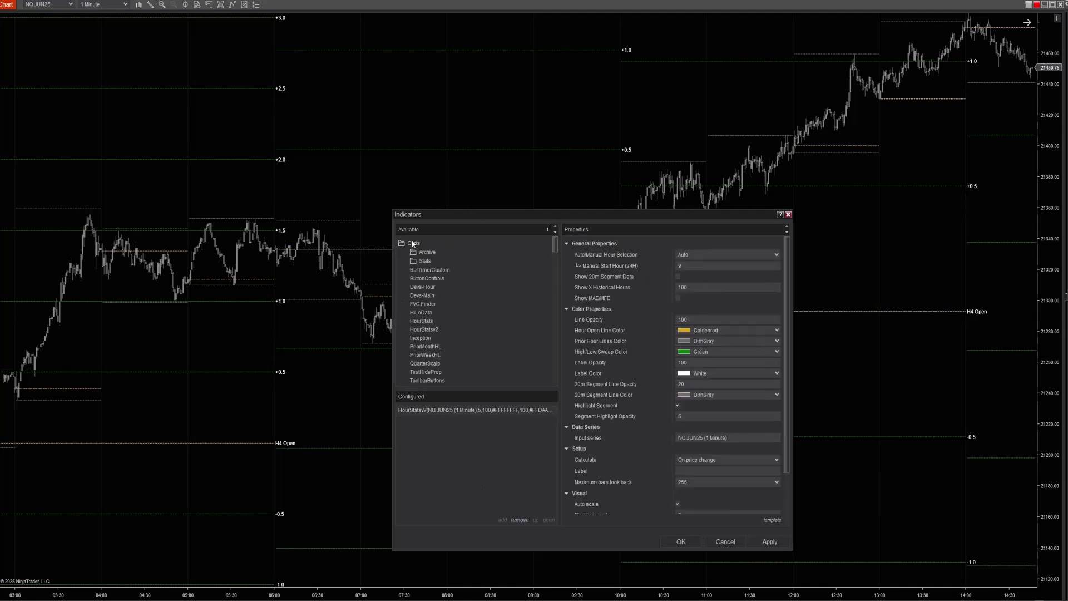
pyautogui.doubleClick(422, 287)
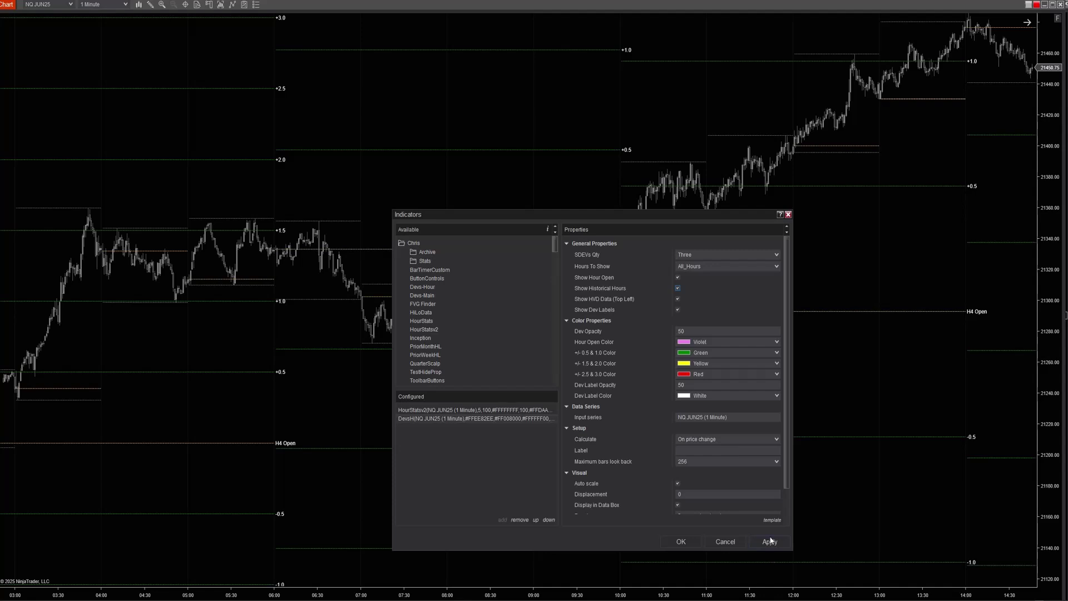
pyautogui.click(671, 543)
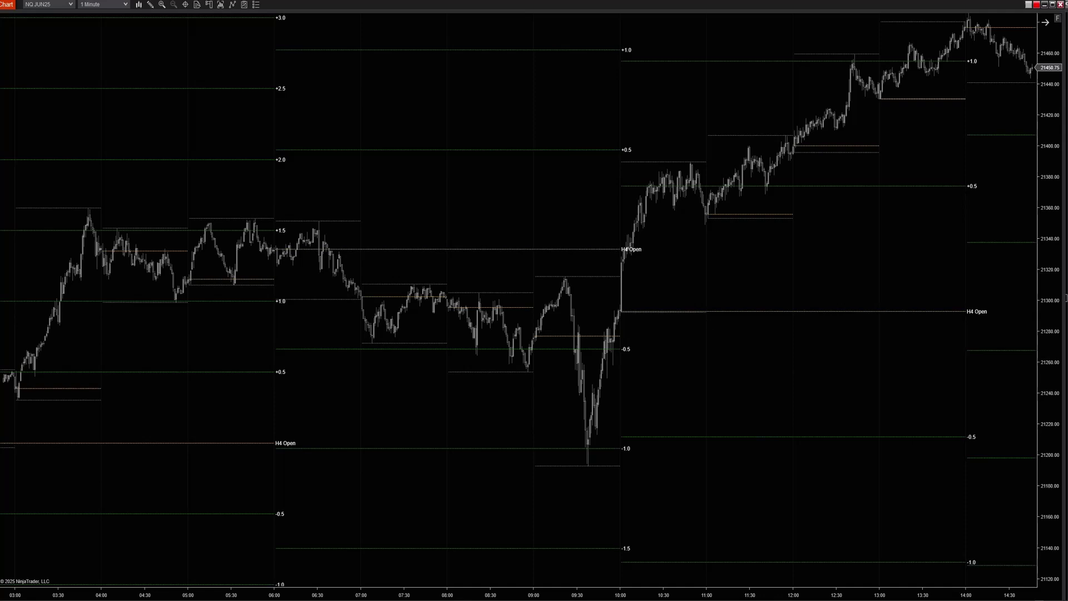
# - Middle-click the chart, then open the Indicators window from its options menu
pyautogui.middleClick(770, 436)
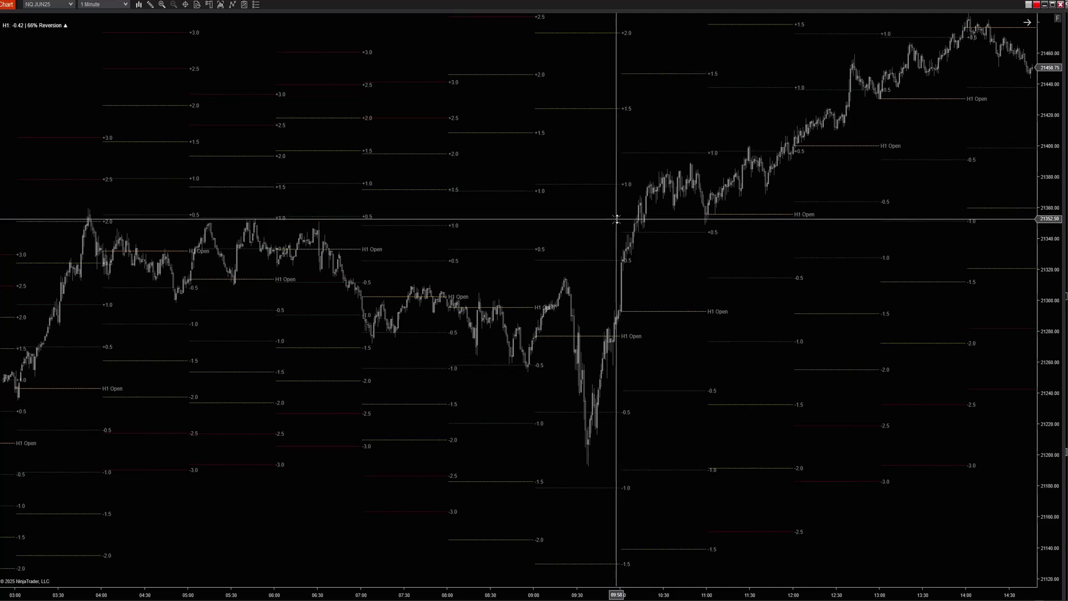
pyautogui.rightClick(648, 256)
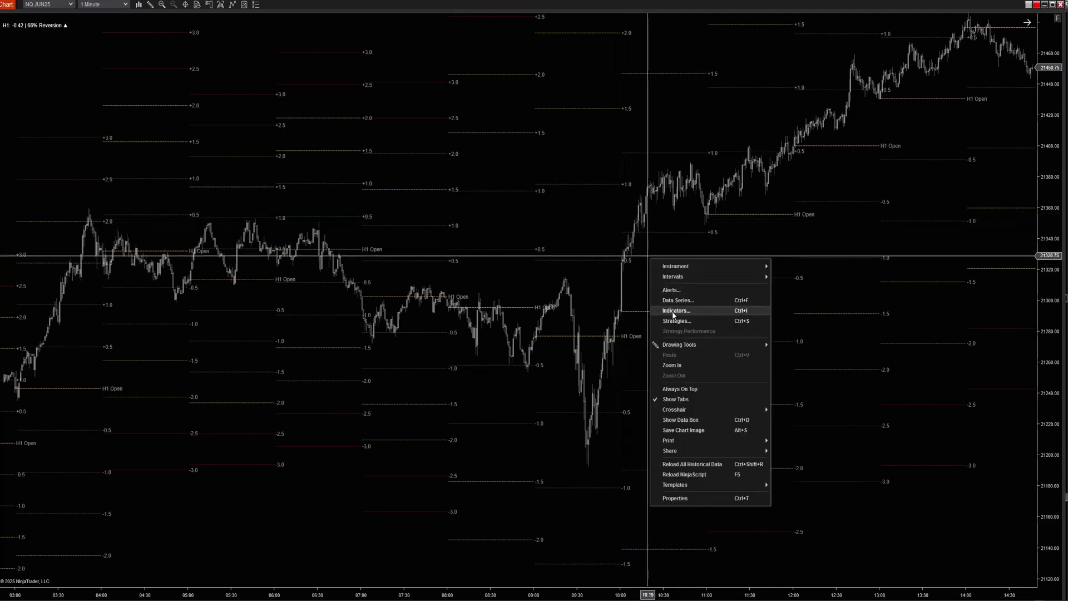
pyautogui.click(673, 312)
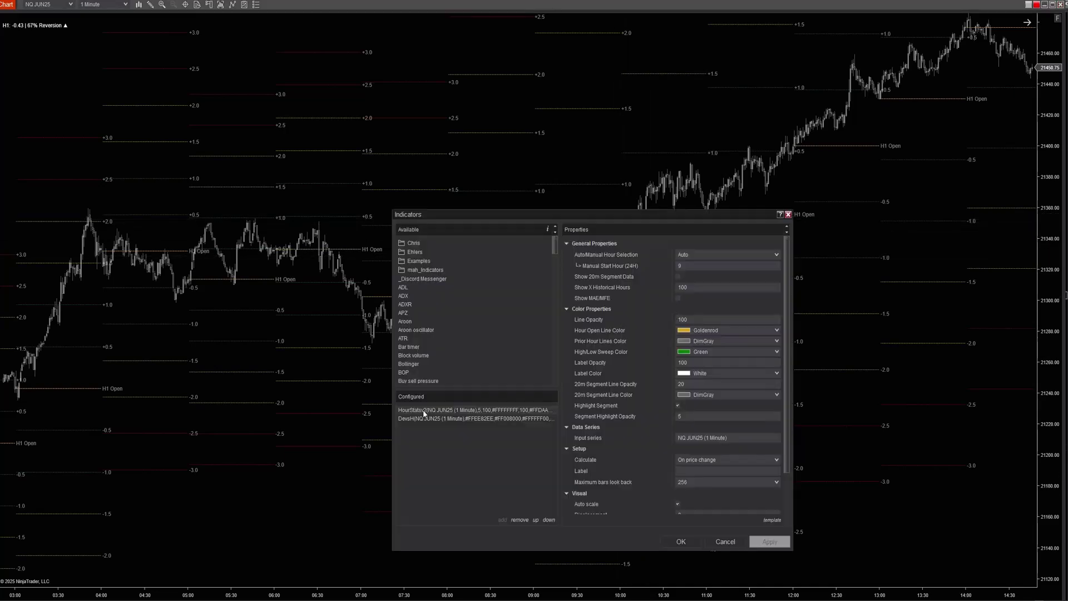
# - Remove HourStatsv2 and Devs-Hour, then add HourStatsv2 back as the only indicator
pyautogui.click(519, 519)
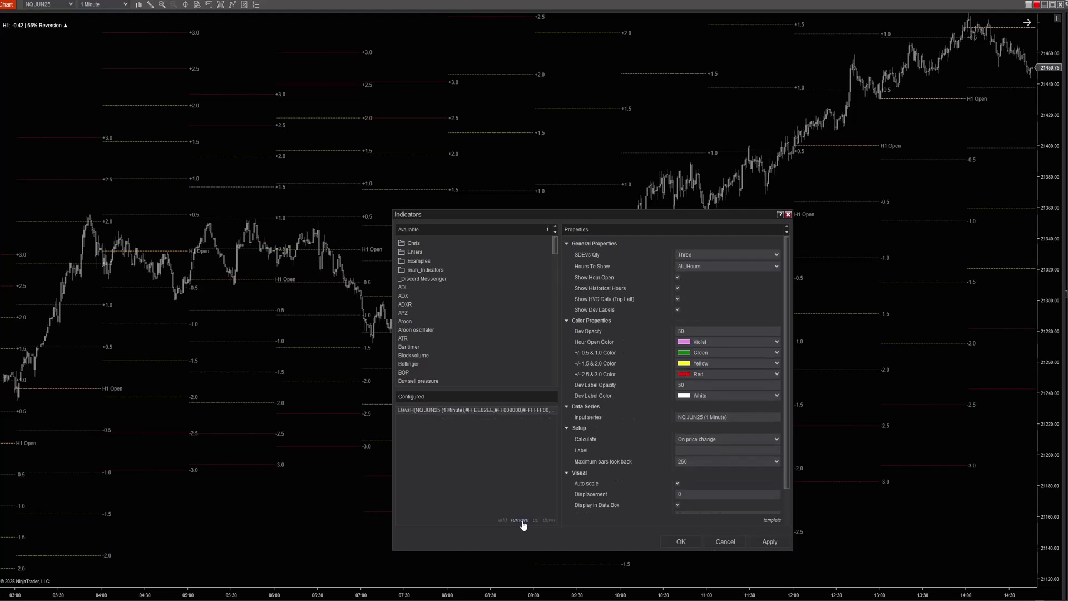
pyautogui.click(521, 520)
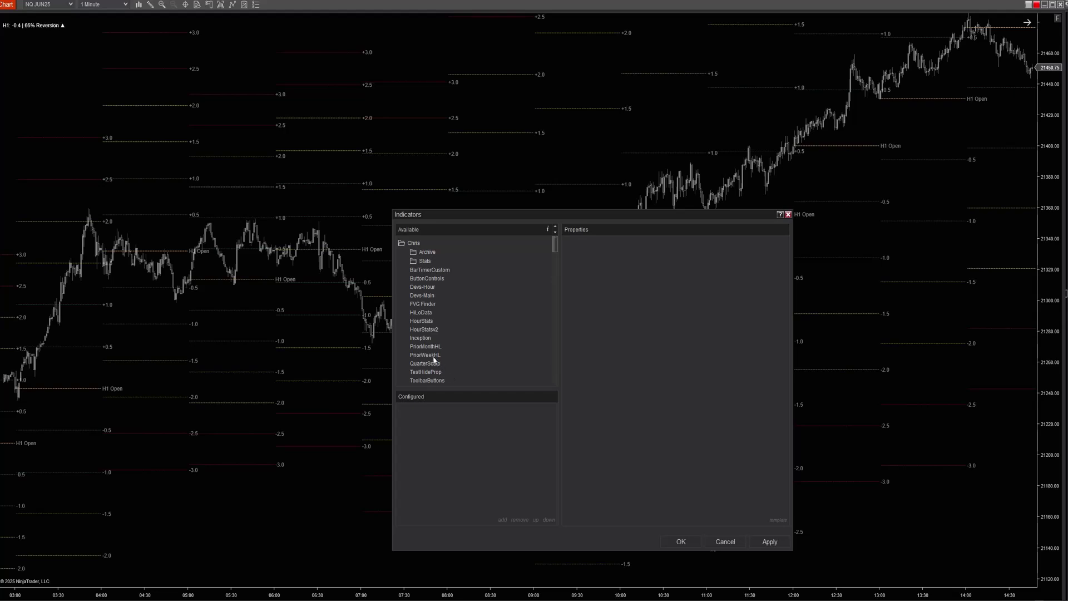
pyautogui.doubleClick(421, 330)
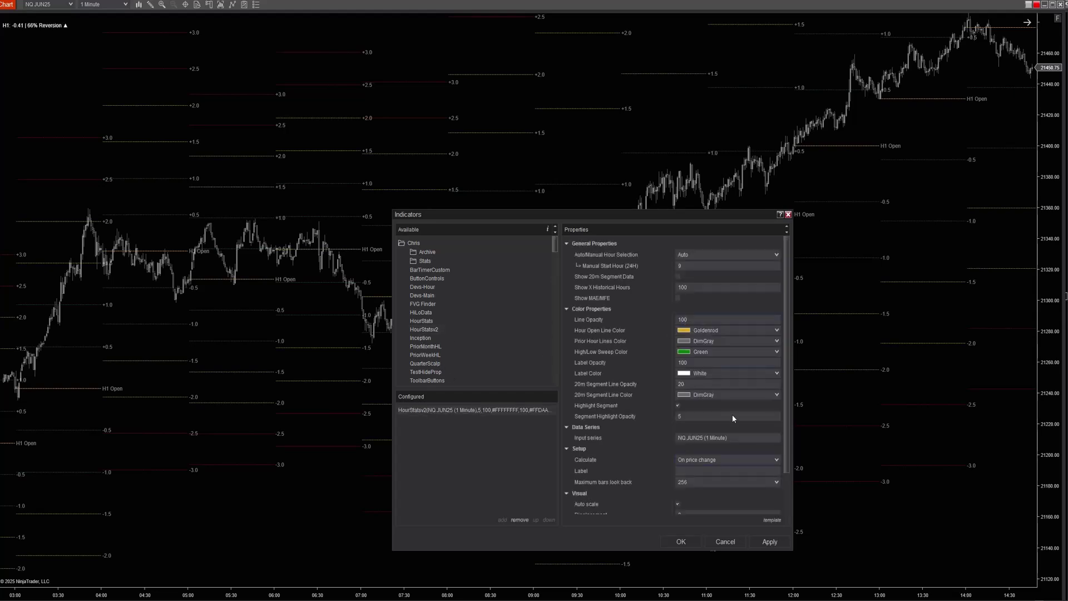
pyautogui.click(684, 545)
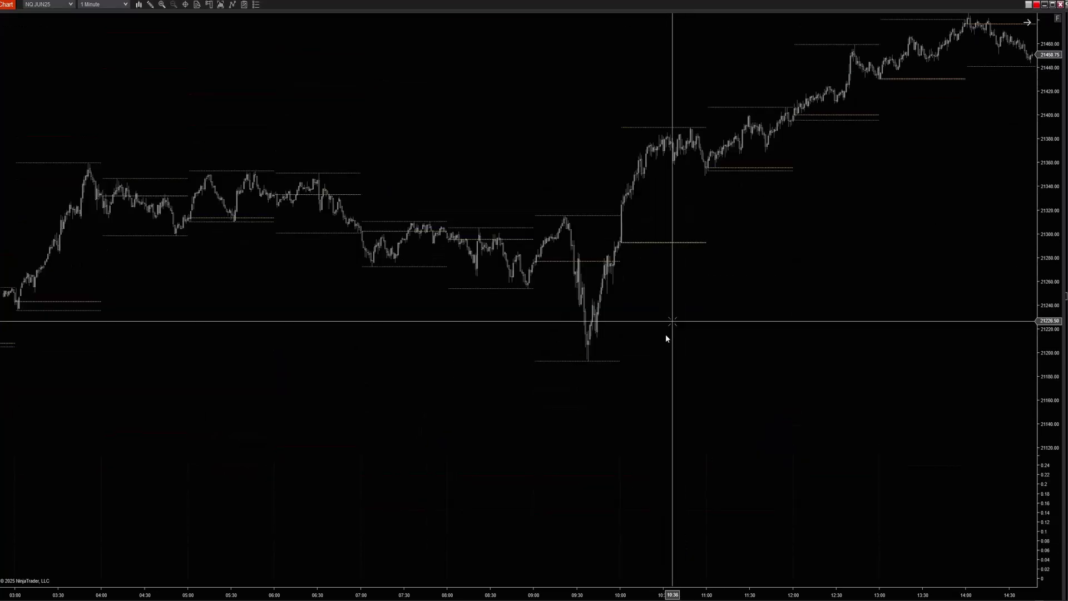
# - Set HourStatsv2's Panel to 'Same as input series' so it draws on the price panel
pyautogui.rightClick(679, 318)
pyautogui.click(704, 375)
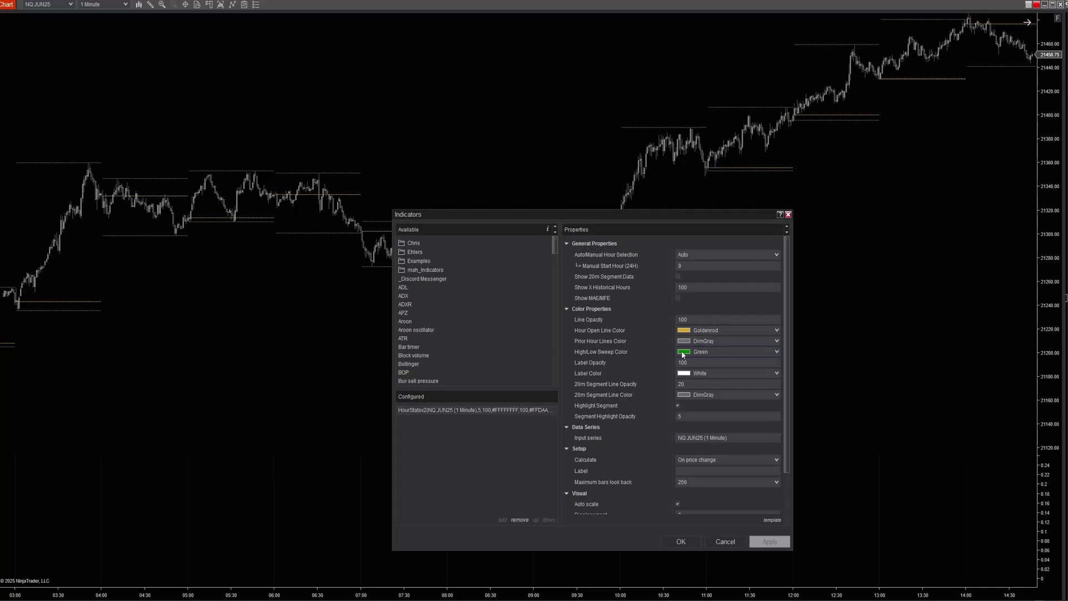
pyautogui.scroll(-3, 695, 495)
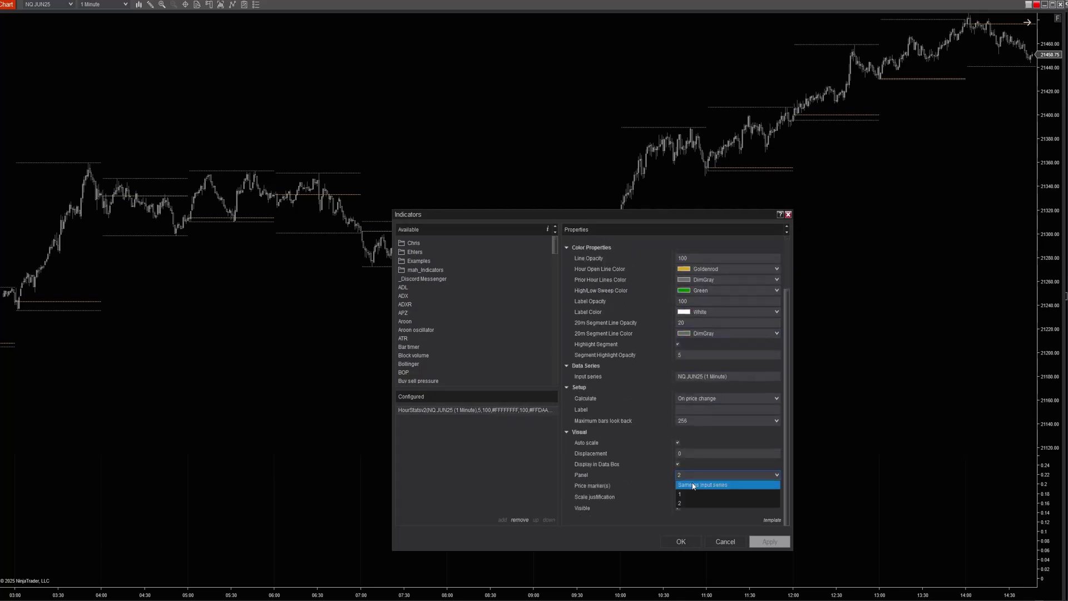
pyautogui.click(770, 541)
pyautogui.click(681, 541)
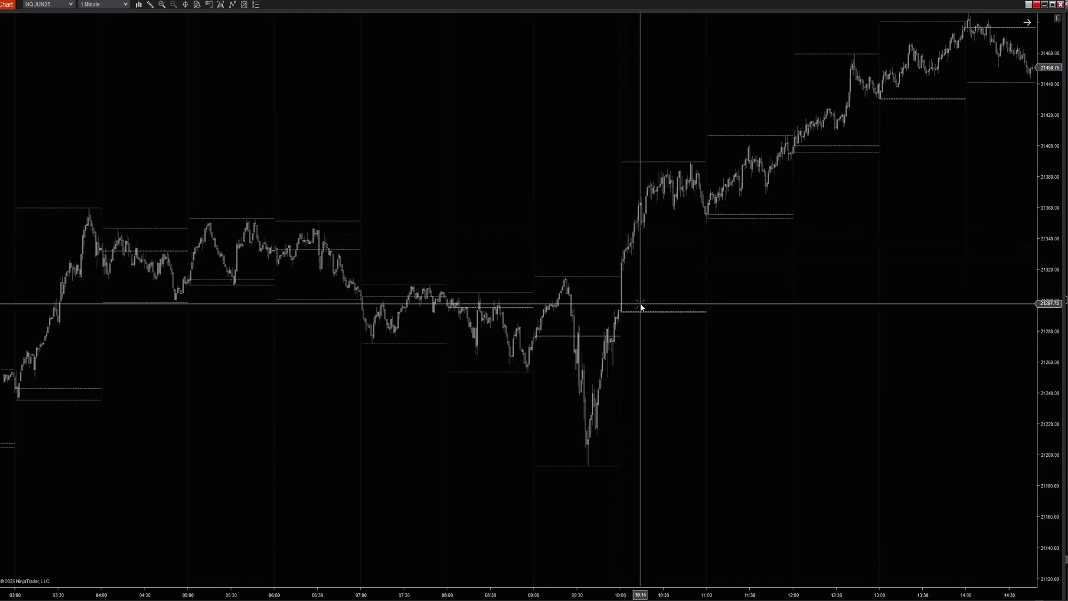
# - Pan the NQ JUN25 1-minute chart to show 05:00–16:00 and refresh its hourly high/low lines
pyautogui.moveTo(672, 483); pyautogui.dragTo(525, 484)
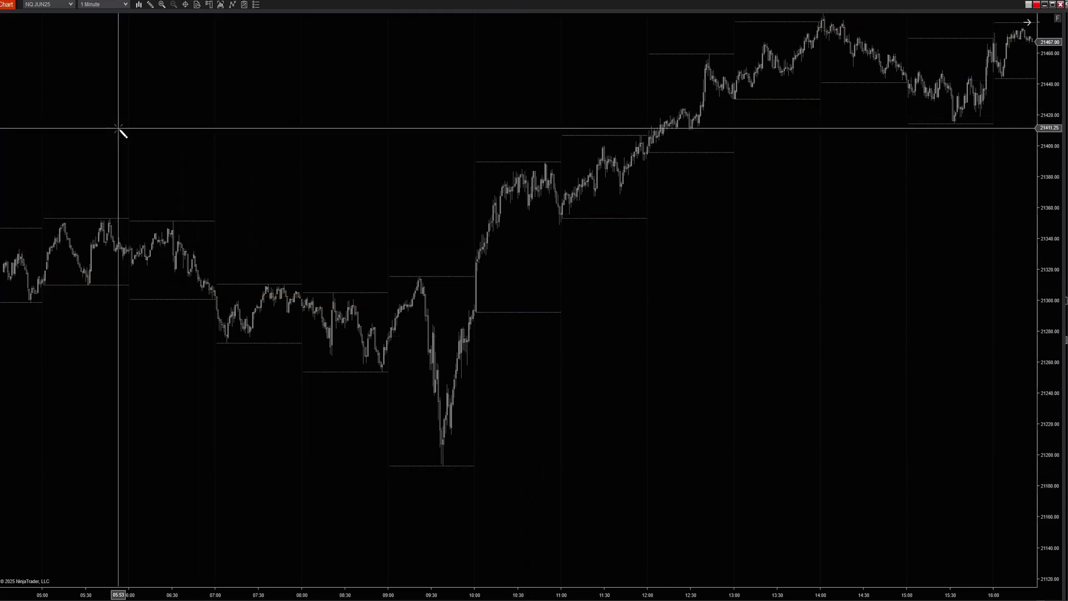
pyautogui.rightClick(240, 121)
pyautogui.click(281, 333)
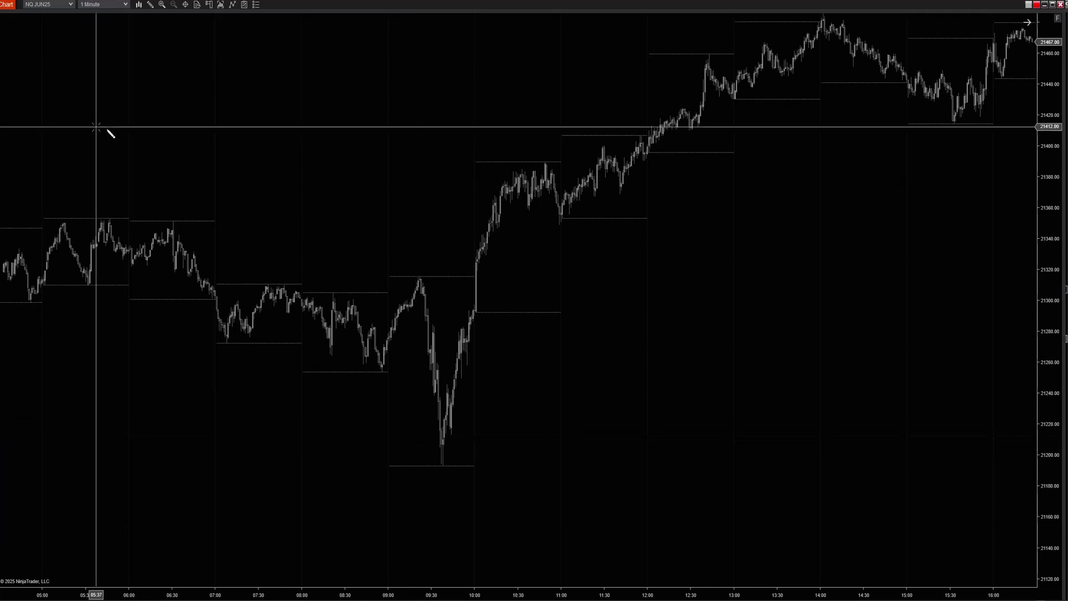
# - Draw three horizontal level lines near 21400, 21137 and 21590, compressing the price scale as needed
pyautogui.click(140, 150)
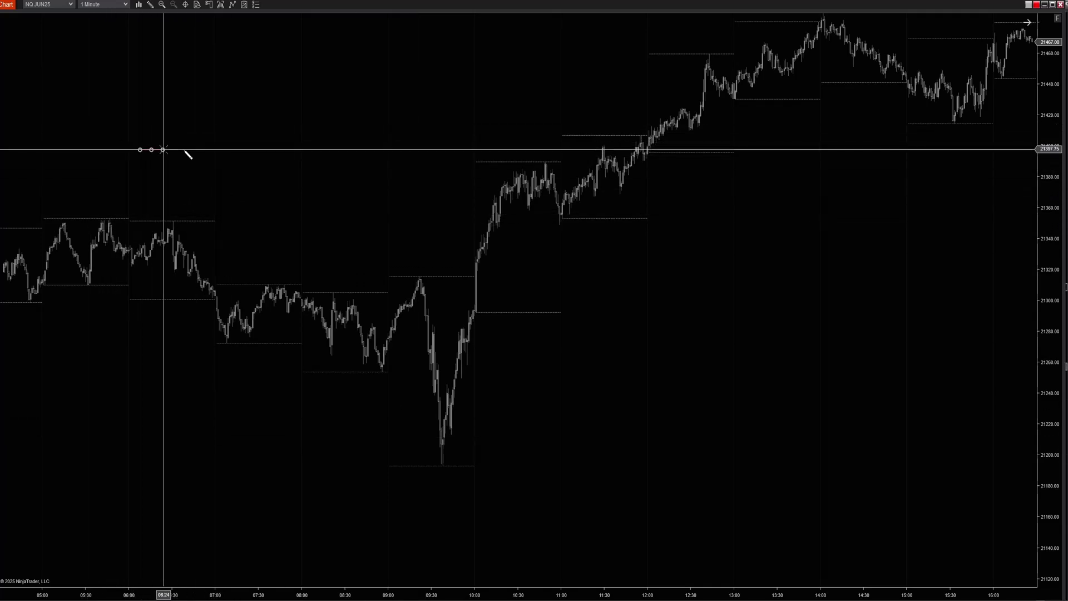
pyautogui.click(515, 148)
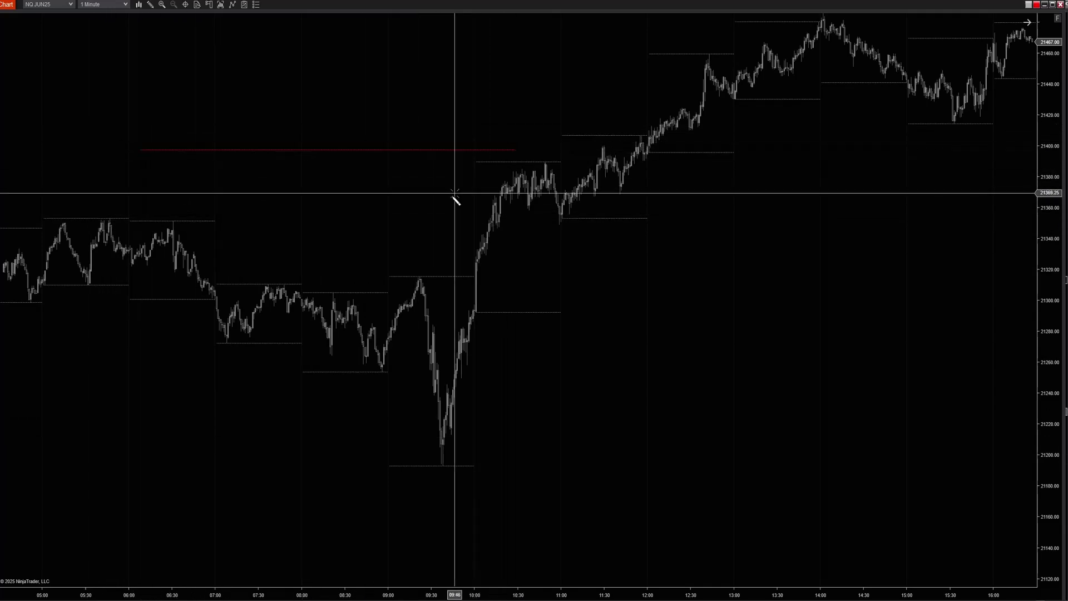
pyautogui.click(137, 557)
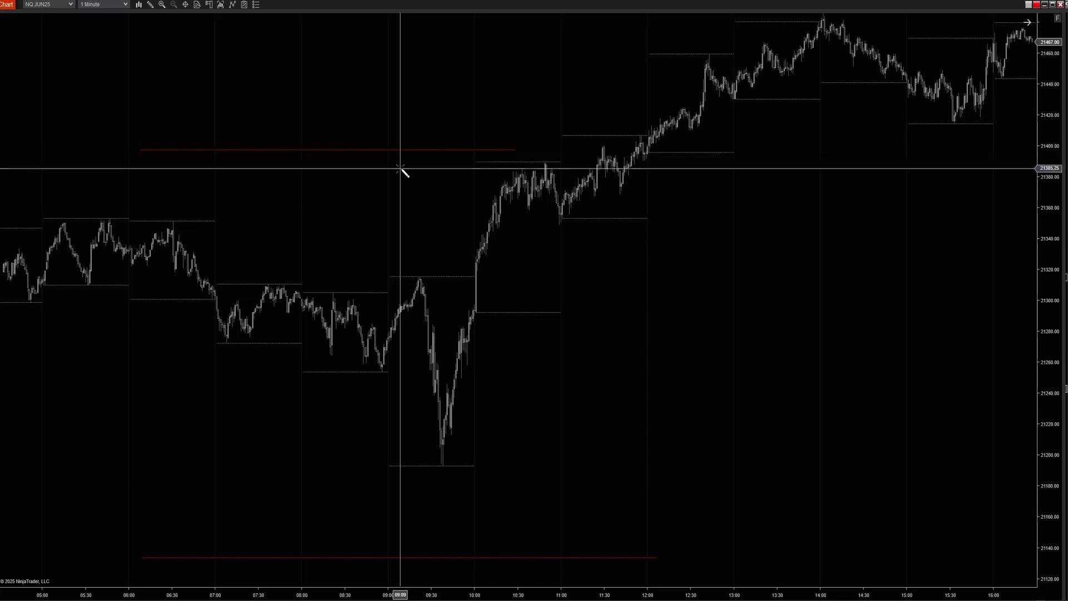
pyautogui.moveTo(1043, 35); pyautogui.dragTo(1014, 341)
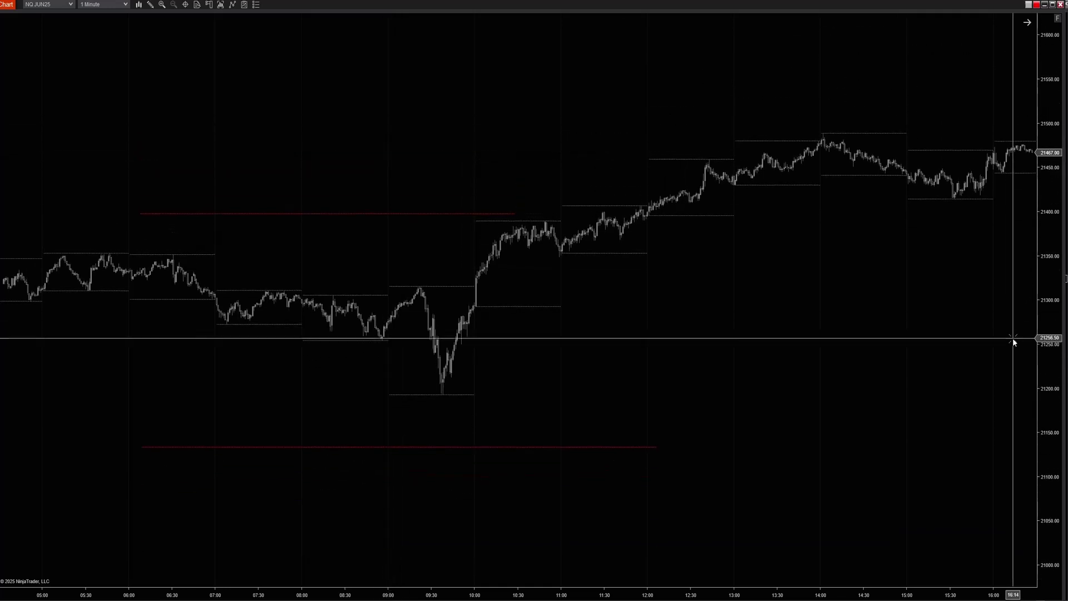
pyautogui.click(145, 41)
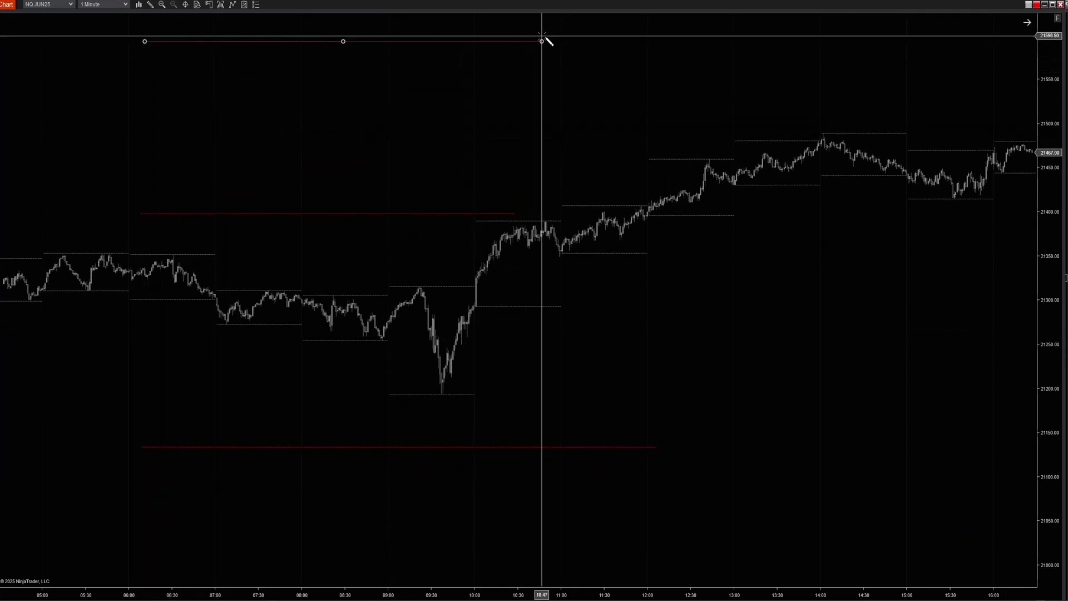
pyautogui.click(547, 42)
# - Change the top level line's colour from red to Goldenrod in its properties
pyautogui.doubleClick(503, 41)
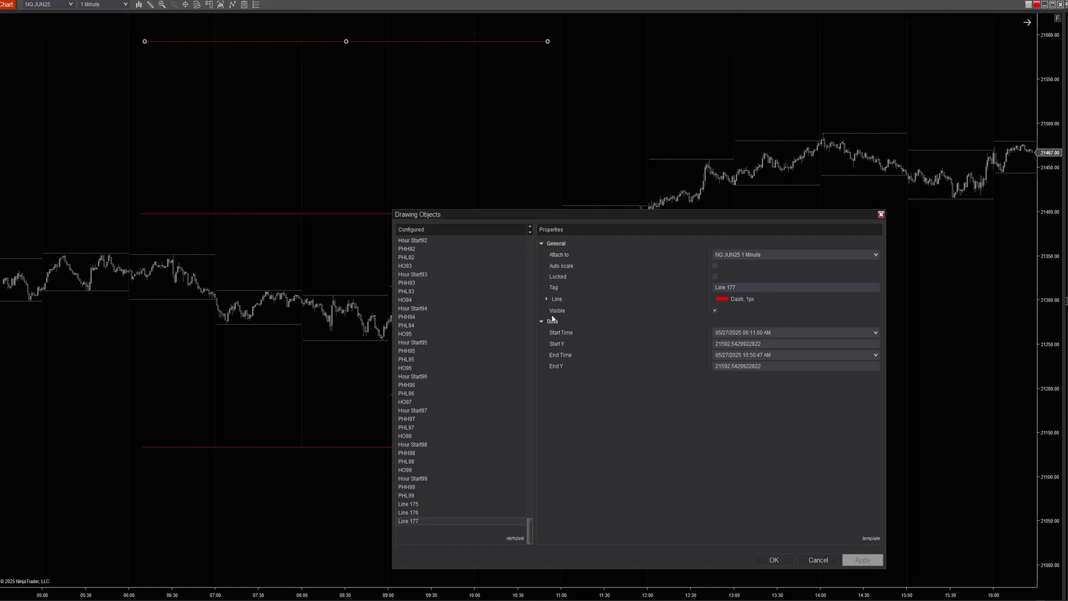
pyautogui.click(547, 299)
pyautogui.click(876, 310)
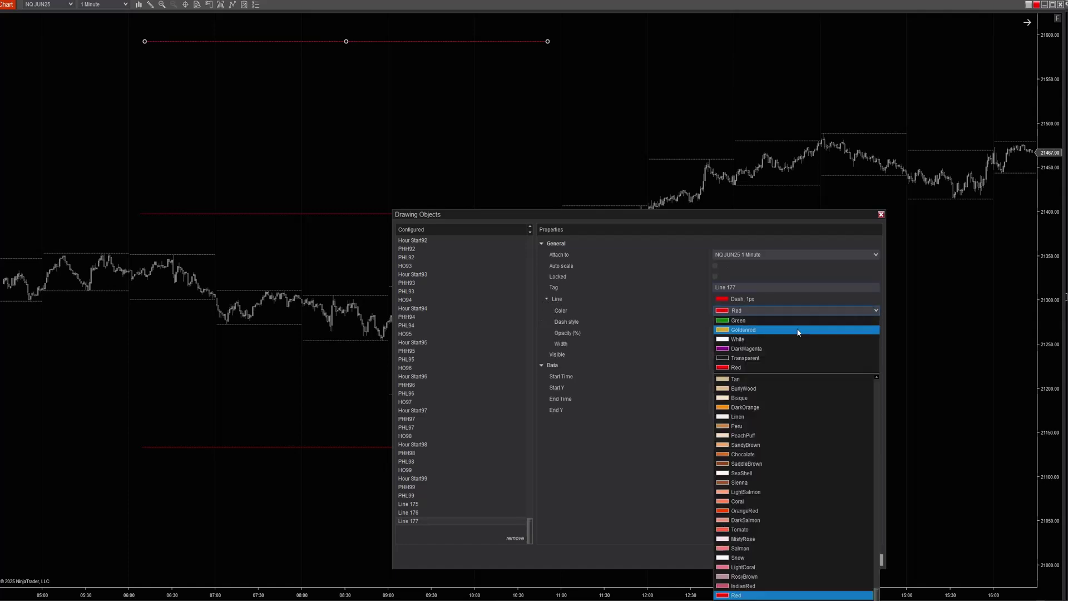
pyautogui.click(783, 327)
pyautogui.click(777, 311)
pyautogui.click(762, 338)
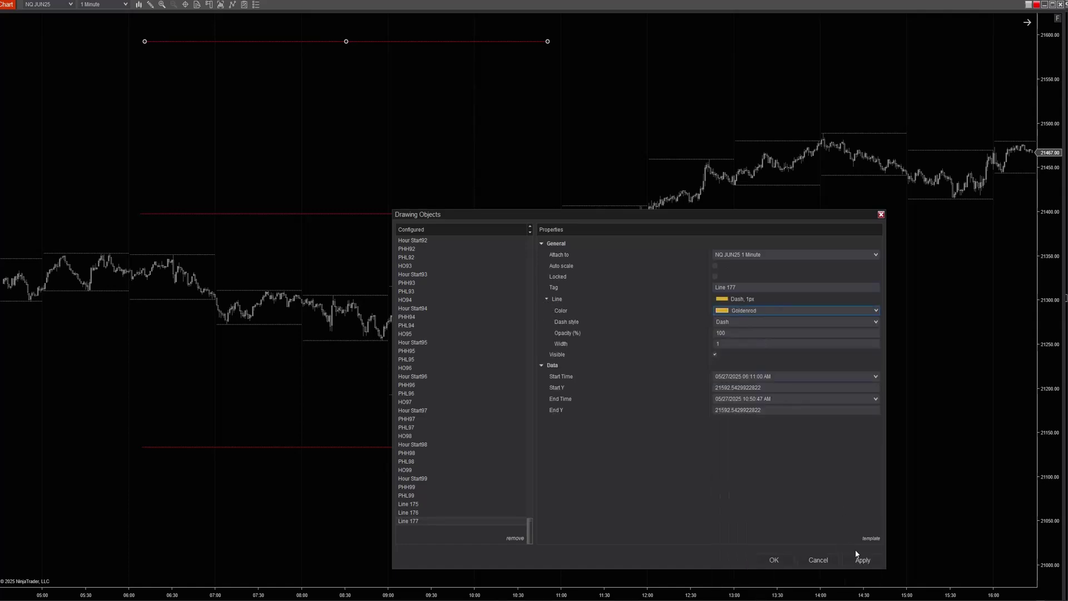
pyautogui.click(774, 560)
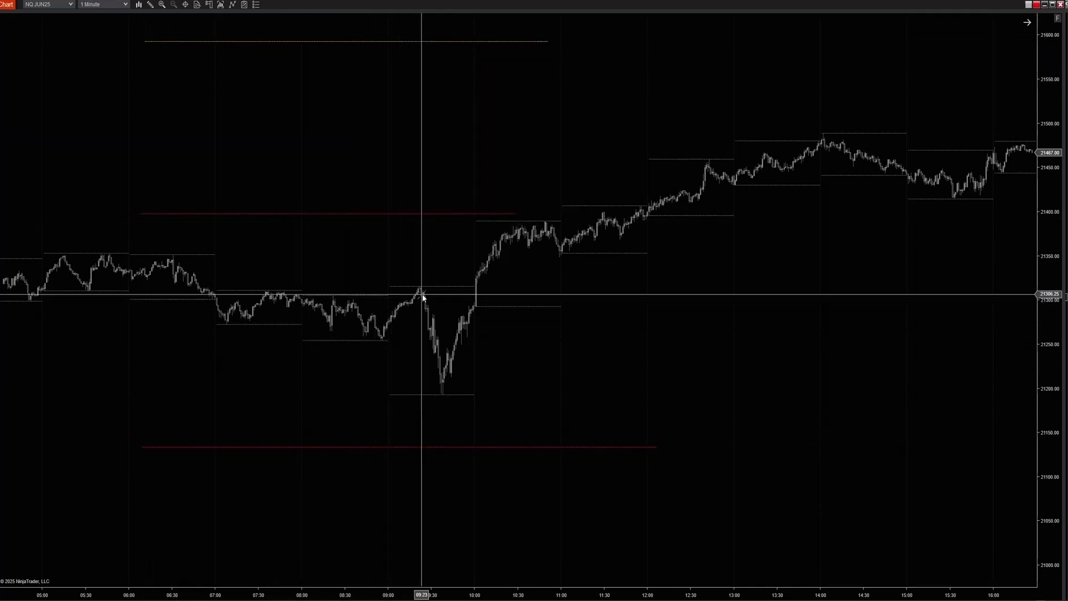
pyautogui.moveTo(1048, 361); pyautogui.dragTo(815, 310)
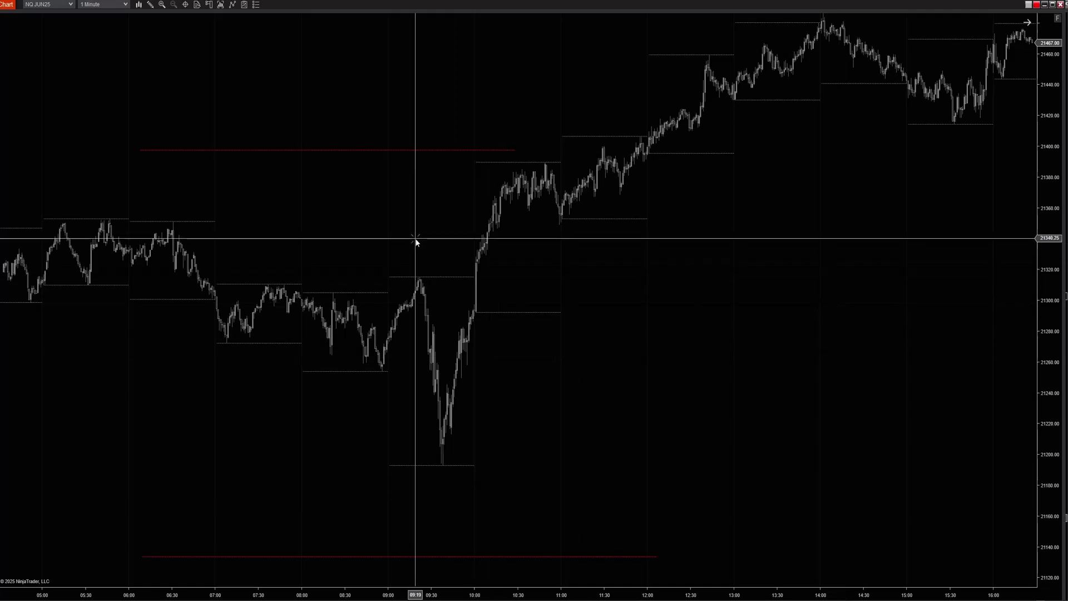
pyautogui.doubleClick(1044, 230)
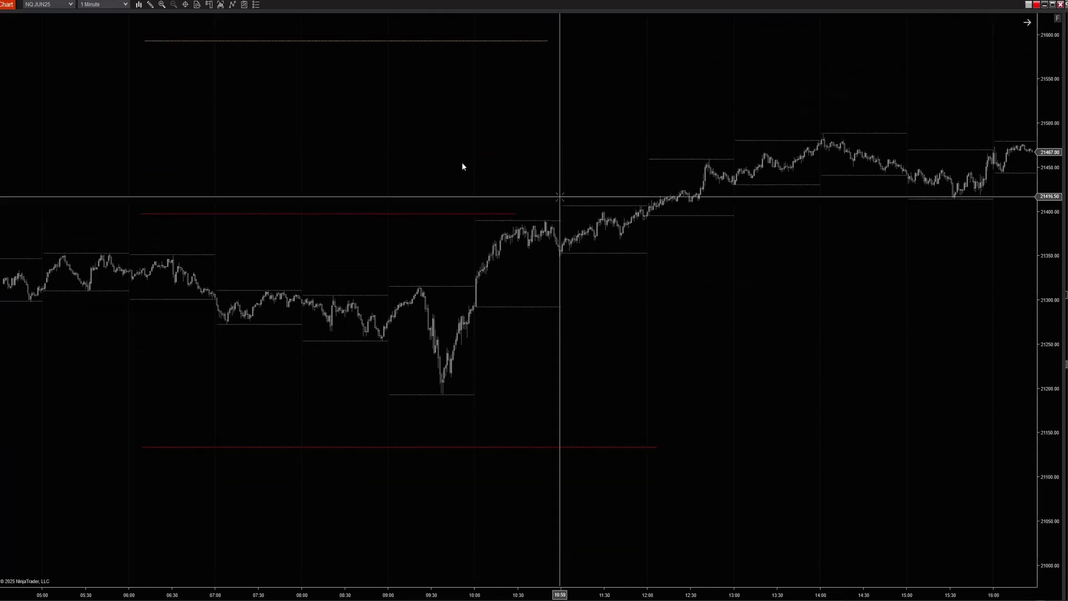
pyautogui.click(137, 44)
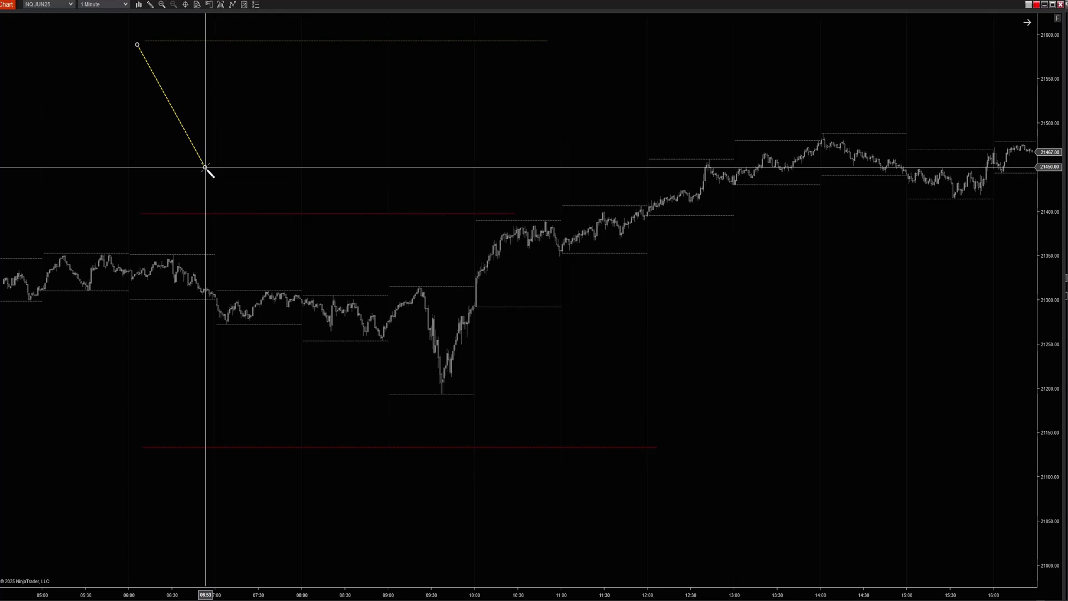
pyautogui.click(232, 264)
pyautogui.click(273, 197)
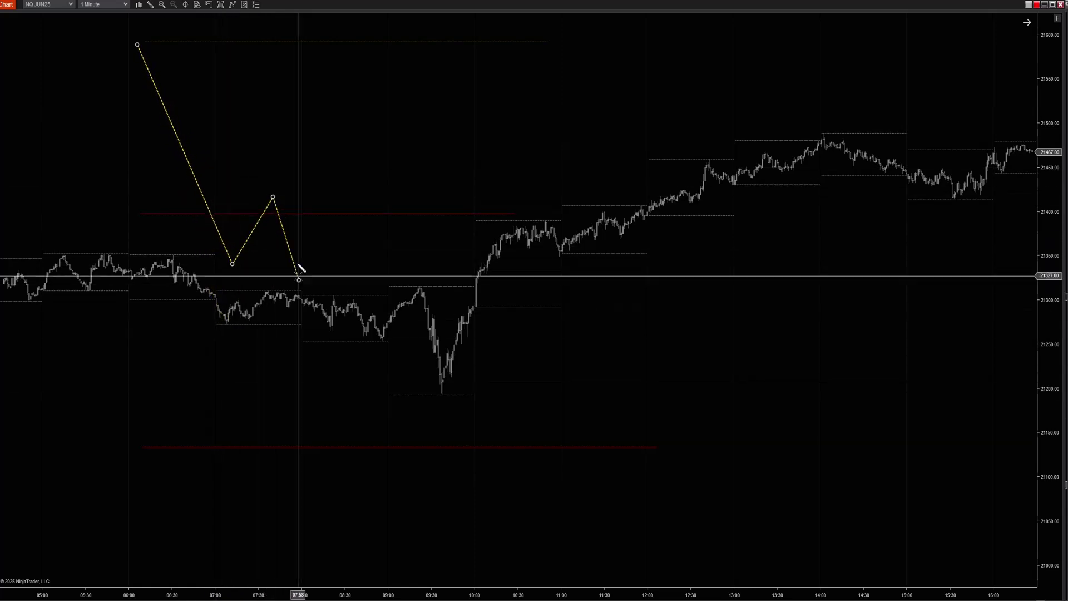
pyautogui.click(327, 389)
pyautogui.click(360, 349)
pyautogui.click(423, 474)
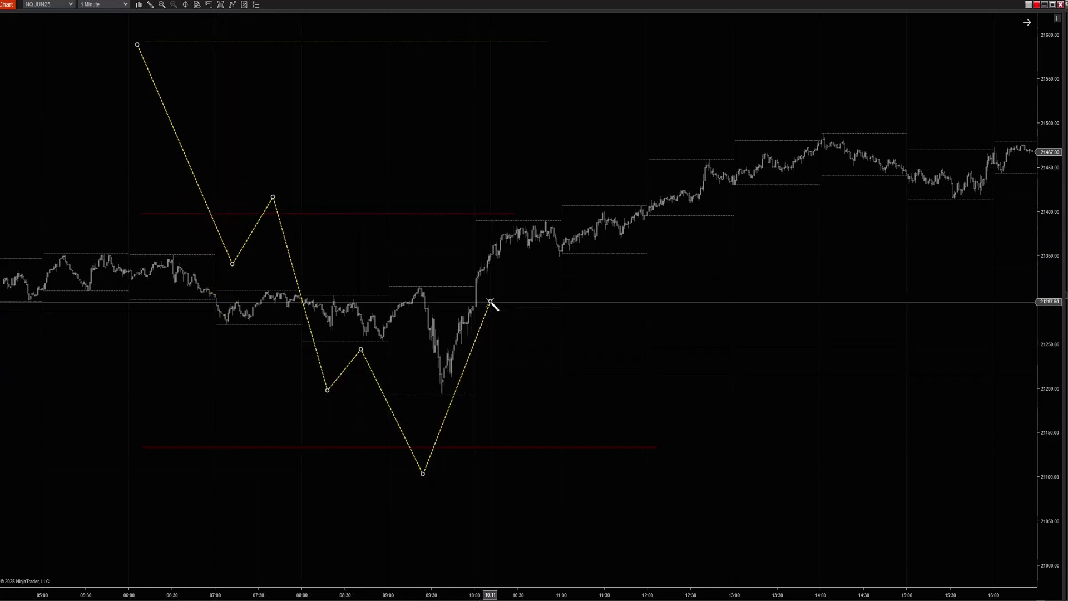
pyautogui.press('Escape')
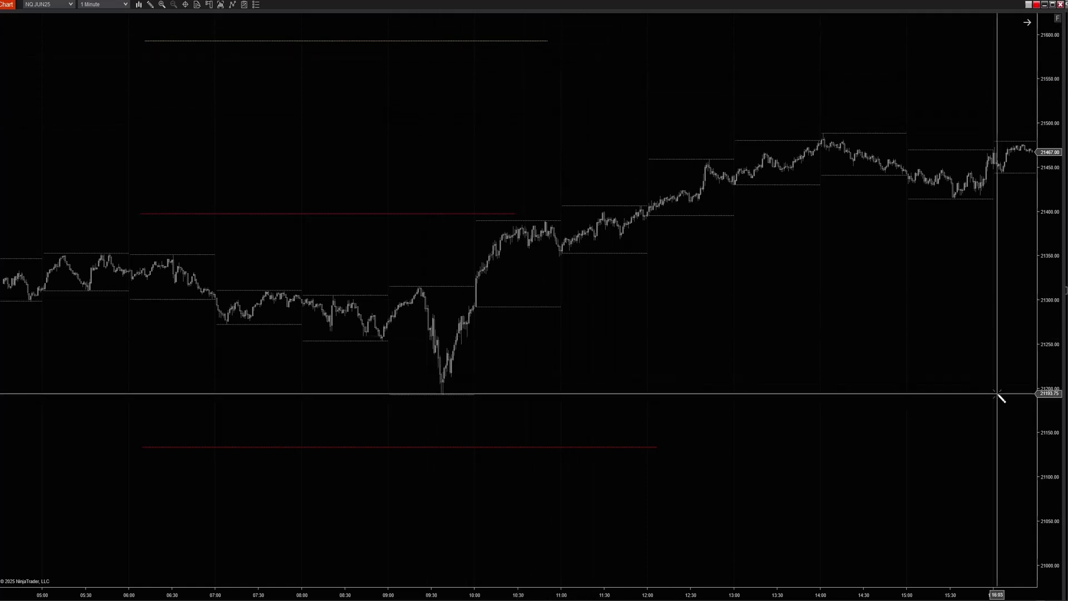
pyautogui.moveTo(1055, 353); pyautogui.dragTo(1056, 231)
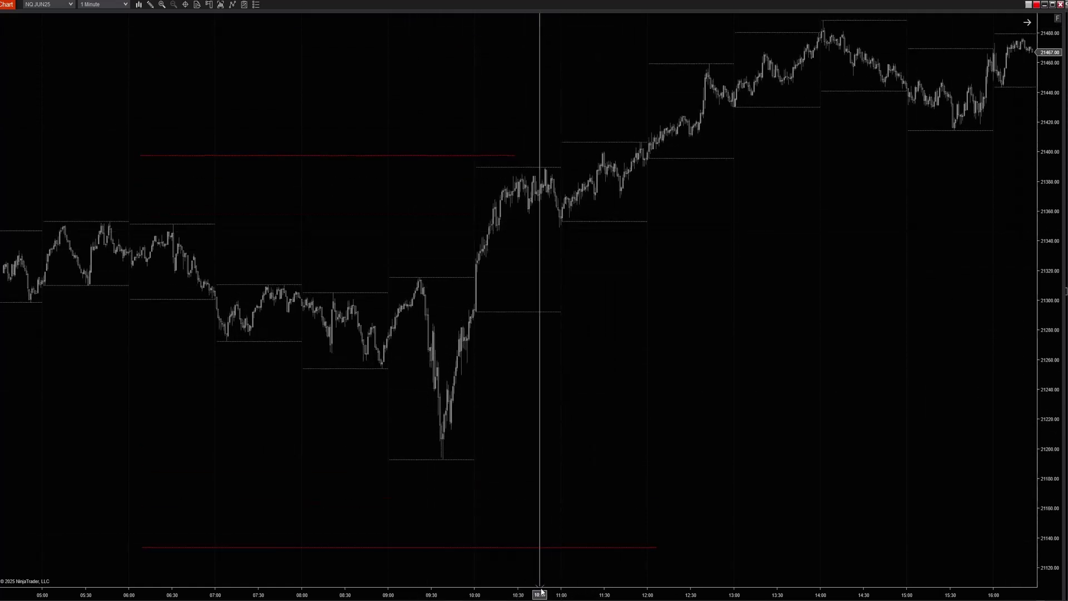
pyautogui.moveTo(537, 593); pyautogui.dragTo(729, 421)
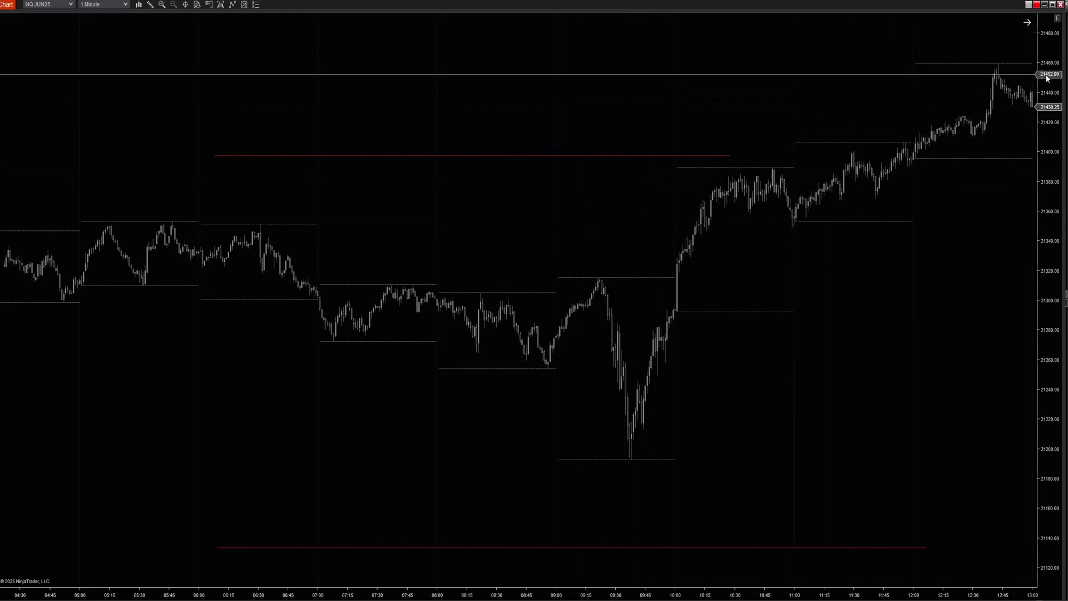
# - Rescale the price axis and roughly reposition the goldenrod and red level lines
pyautogui.moveTo(1063, 160); pyautogui.dragTo(1038, 394)
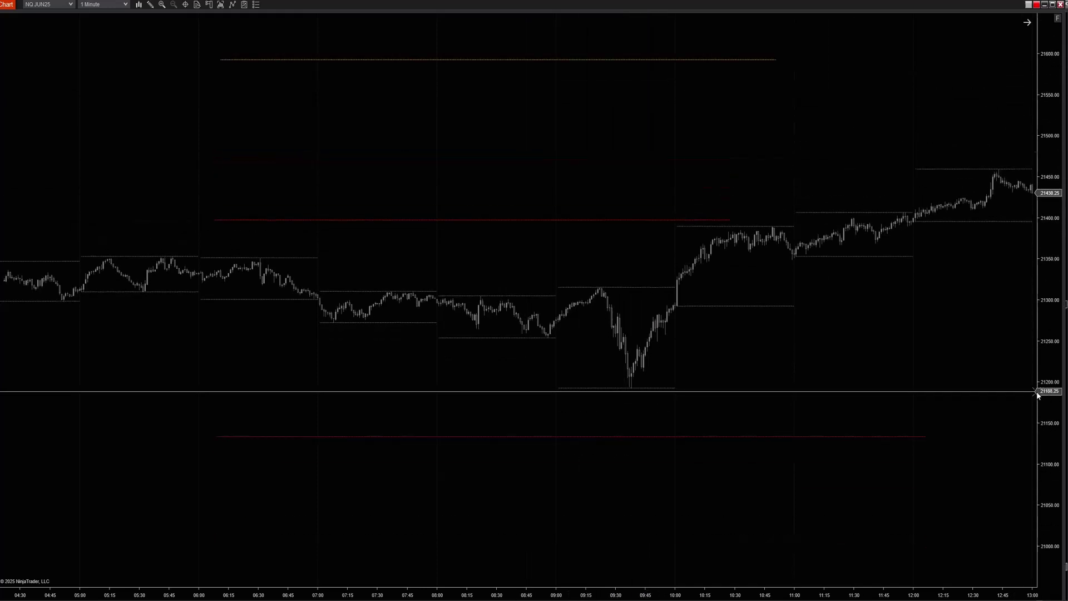
pyautogui.moveTo(525, 60); pyautogui.dragTo(505, 413)
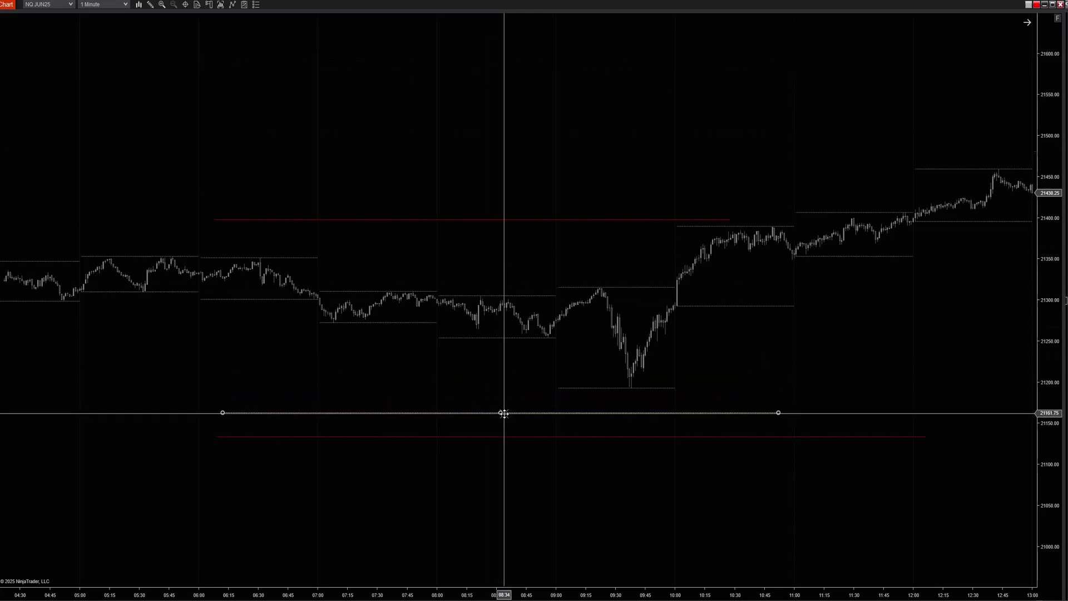
pyautogui.moveTo(503, 412); pyautogui.dragTo(502, 478)
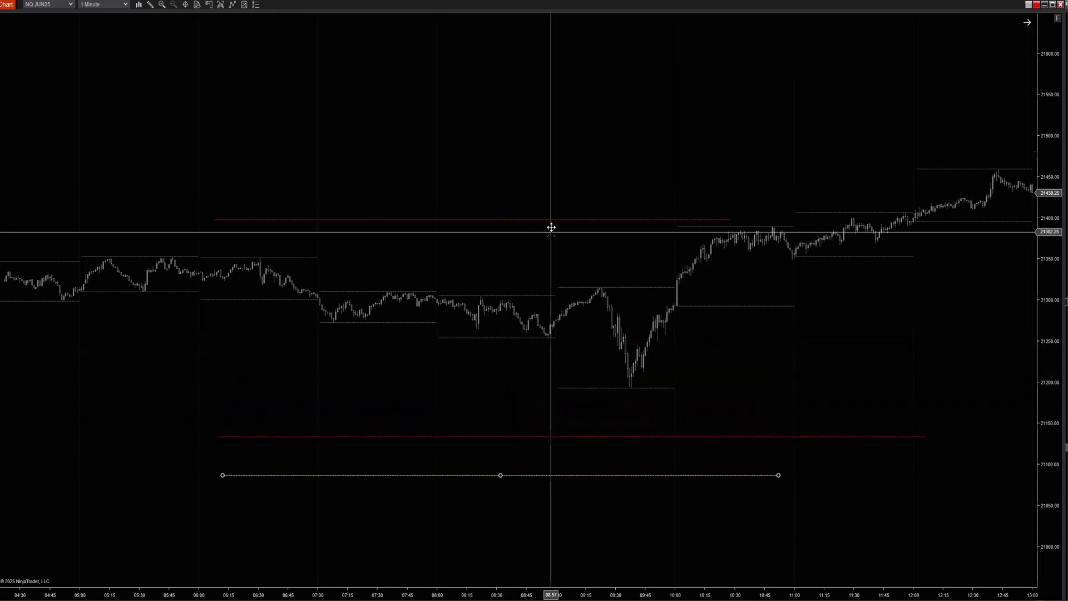
pyautogui.moveTo(554, 221); pyautogui.dragTo(565, 297)
pyautogui.click(592, 442)
pyautogui.click(591, 438)
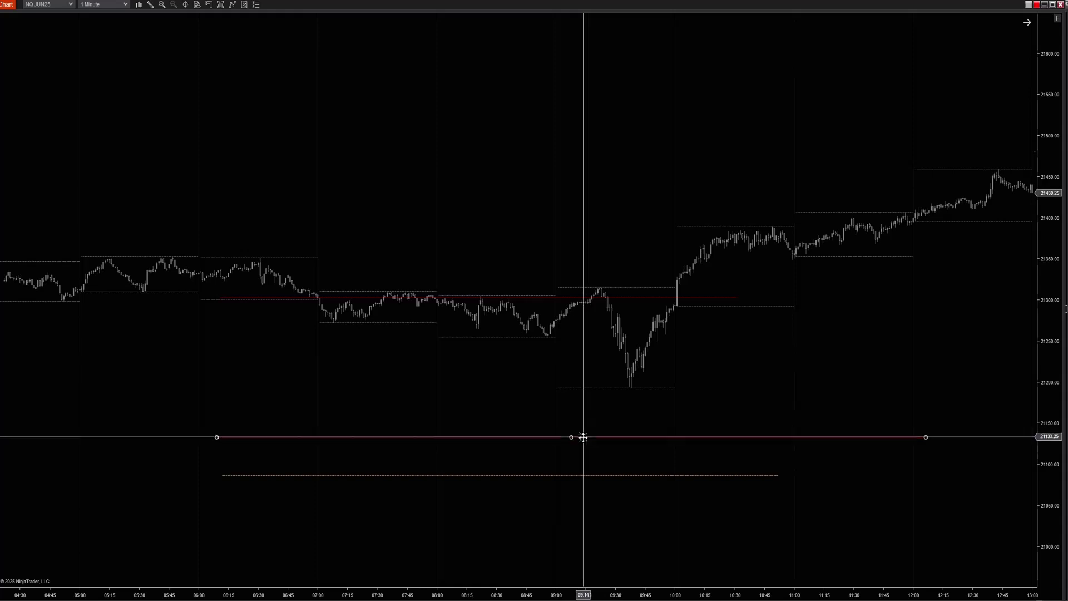
pyautogui.moveTo(575, 438); pyautogui.dragTo(567, 134)
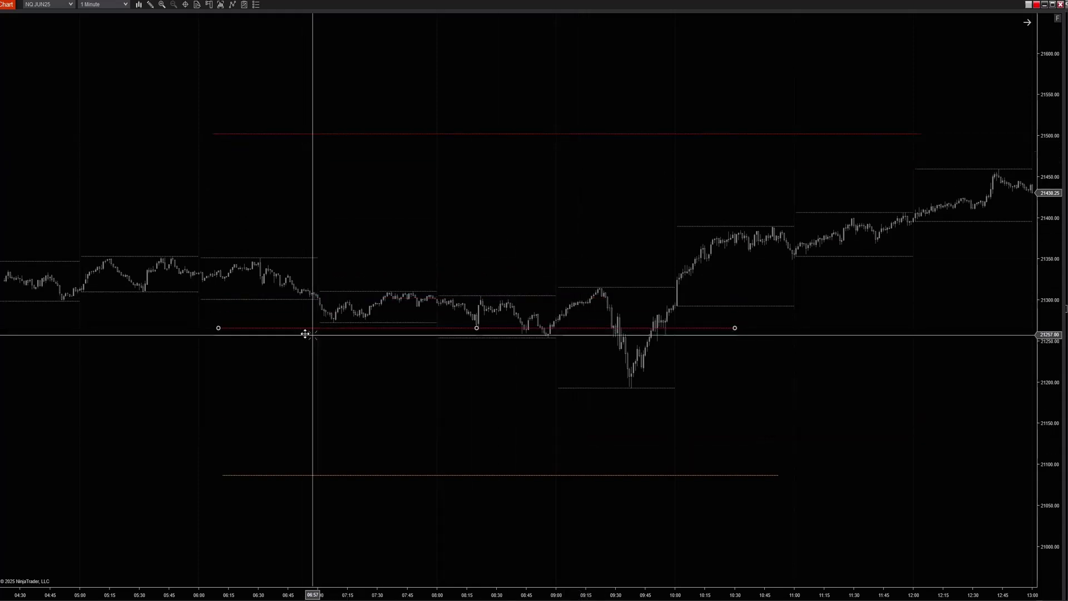
# - Settle the red lines near 21425 and 21180 and the goldenrod dashed line near 20990, then deselect
pyautogui.moveTo(443, 327); pyautogui.dragTo(445, 397)
pyautogui.moveTo(469, 475); pyautogui.dragTo(470, 550)
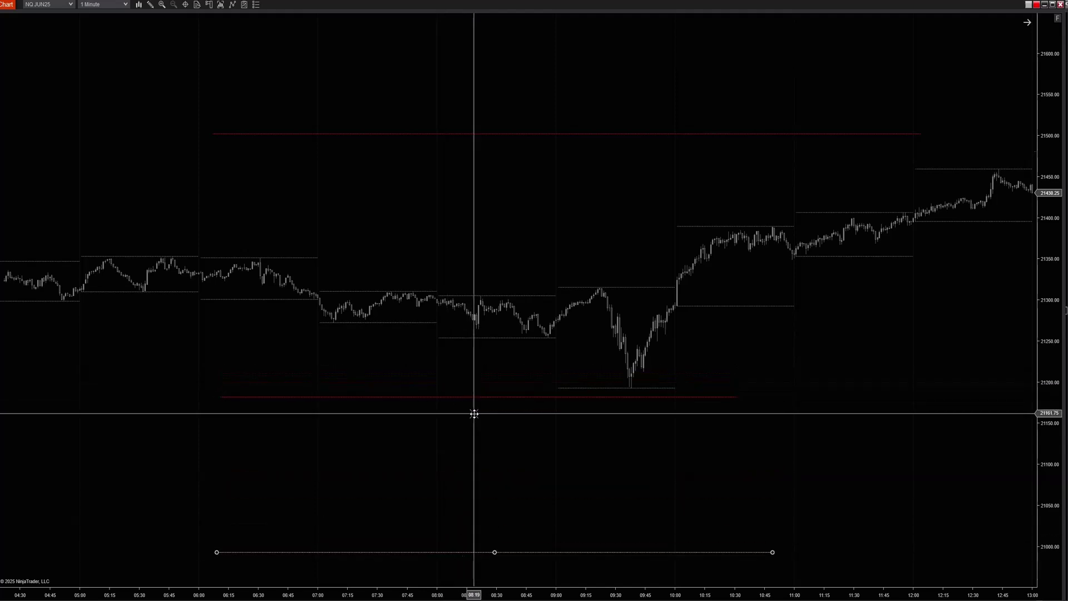
pyautogui.moveTo(523, 443); pyautogui.dragTo(515, 341)
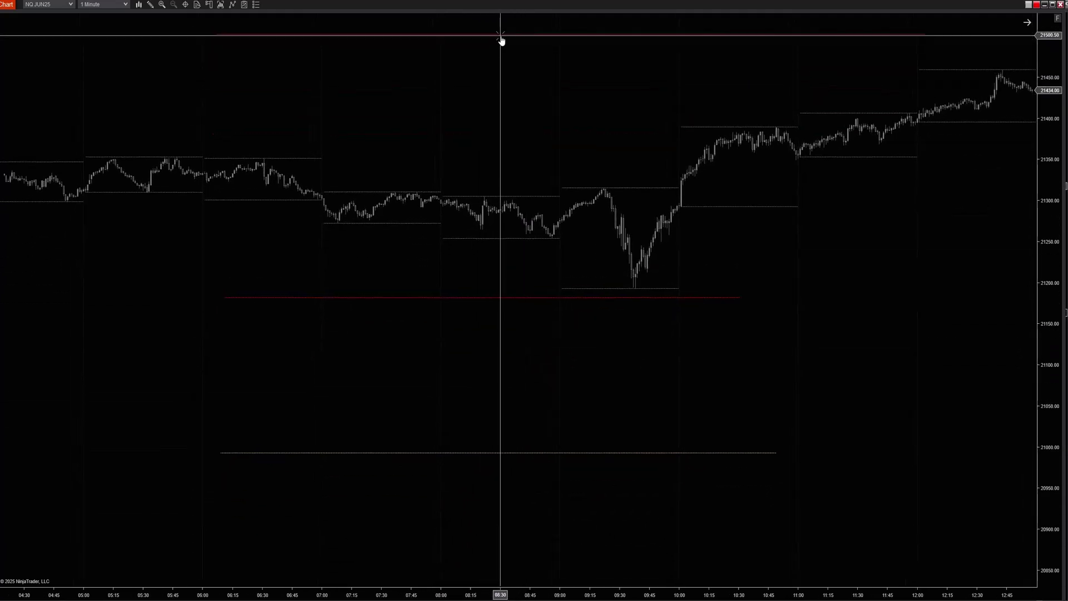
pyautogui.moveTo(500, 34); pyautogui.dragTo(503, 99)
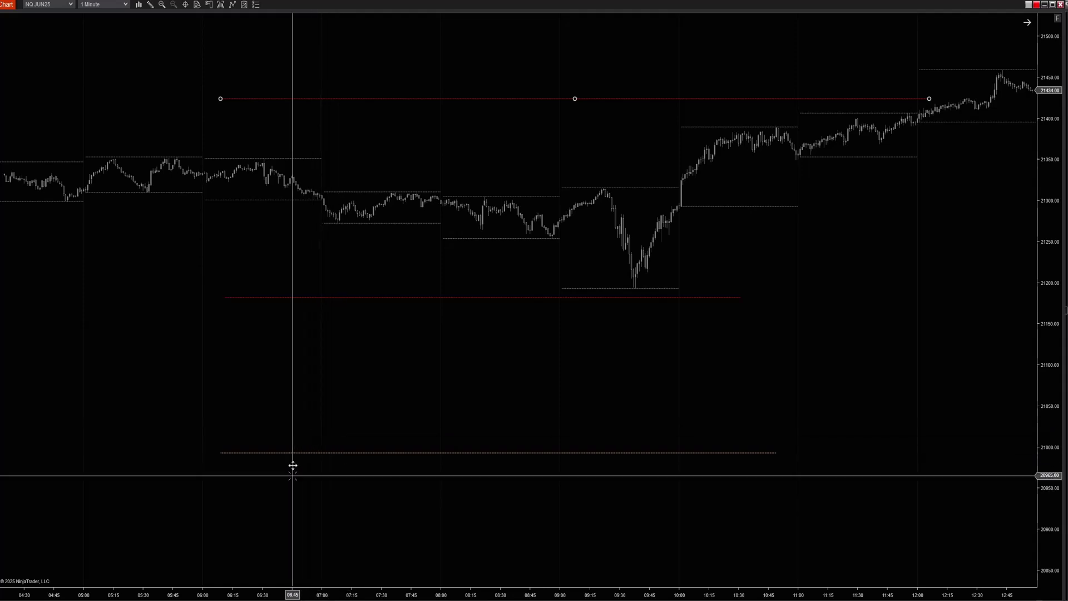
pyautogui.click(206, 441)
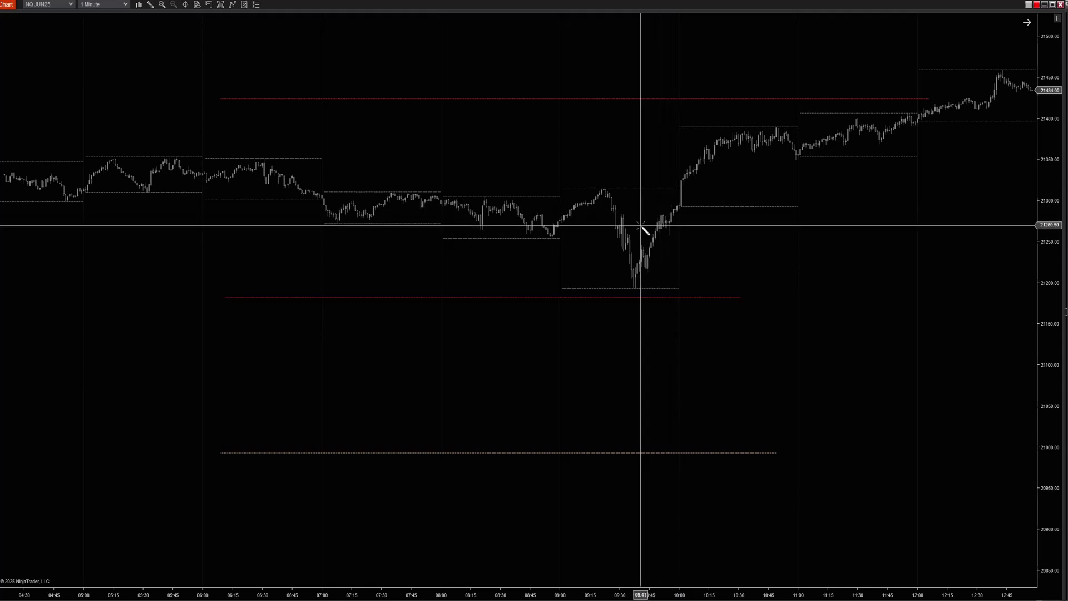
pyautogui.click(539, 99)
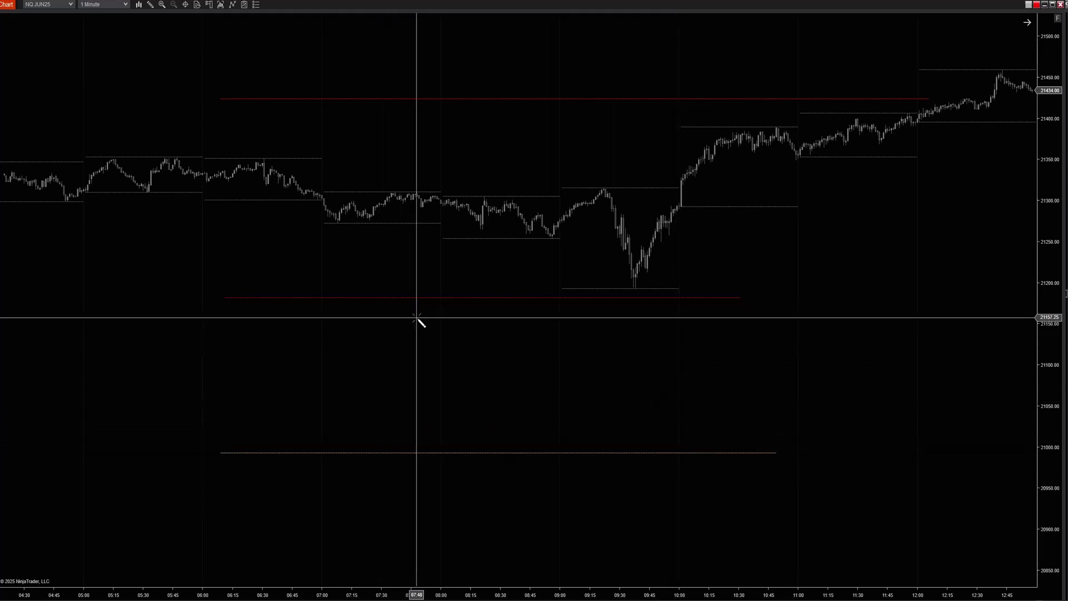
# - Reload NinjaScript on the chart so extra red lines appear inside each hourly range
pyautogui.rightClick(512, 312)
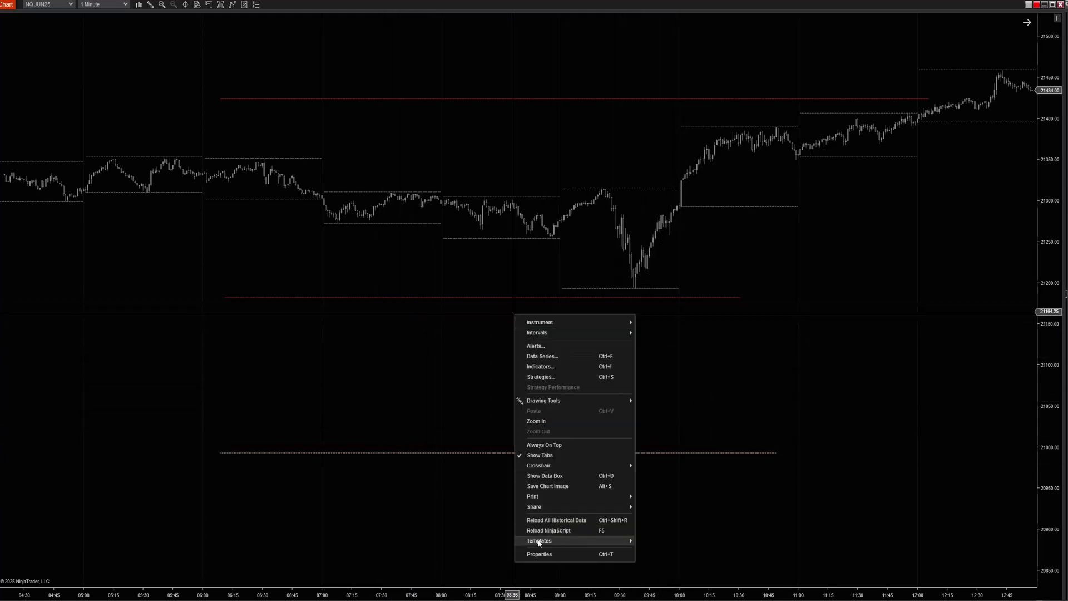
pyautogui.click(537, 531)
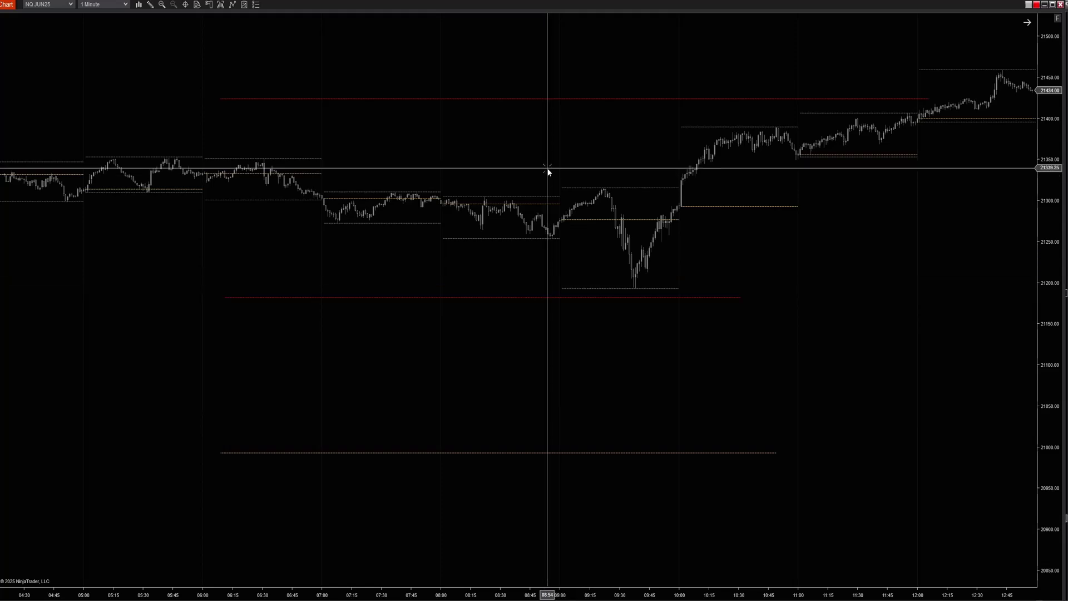